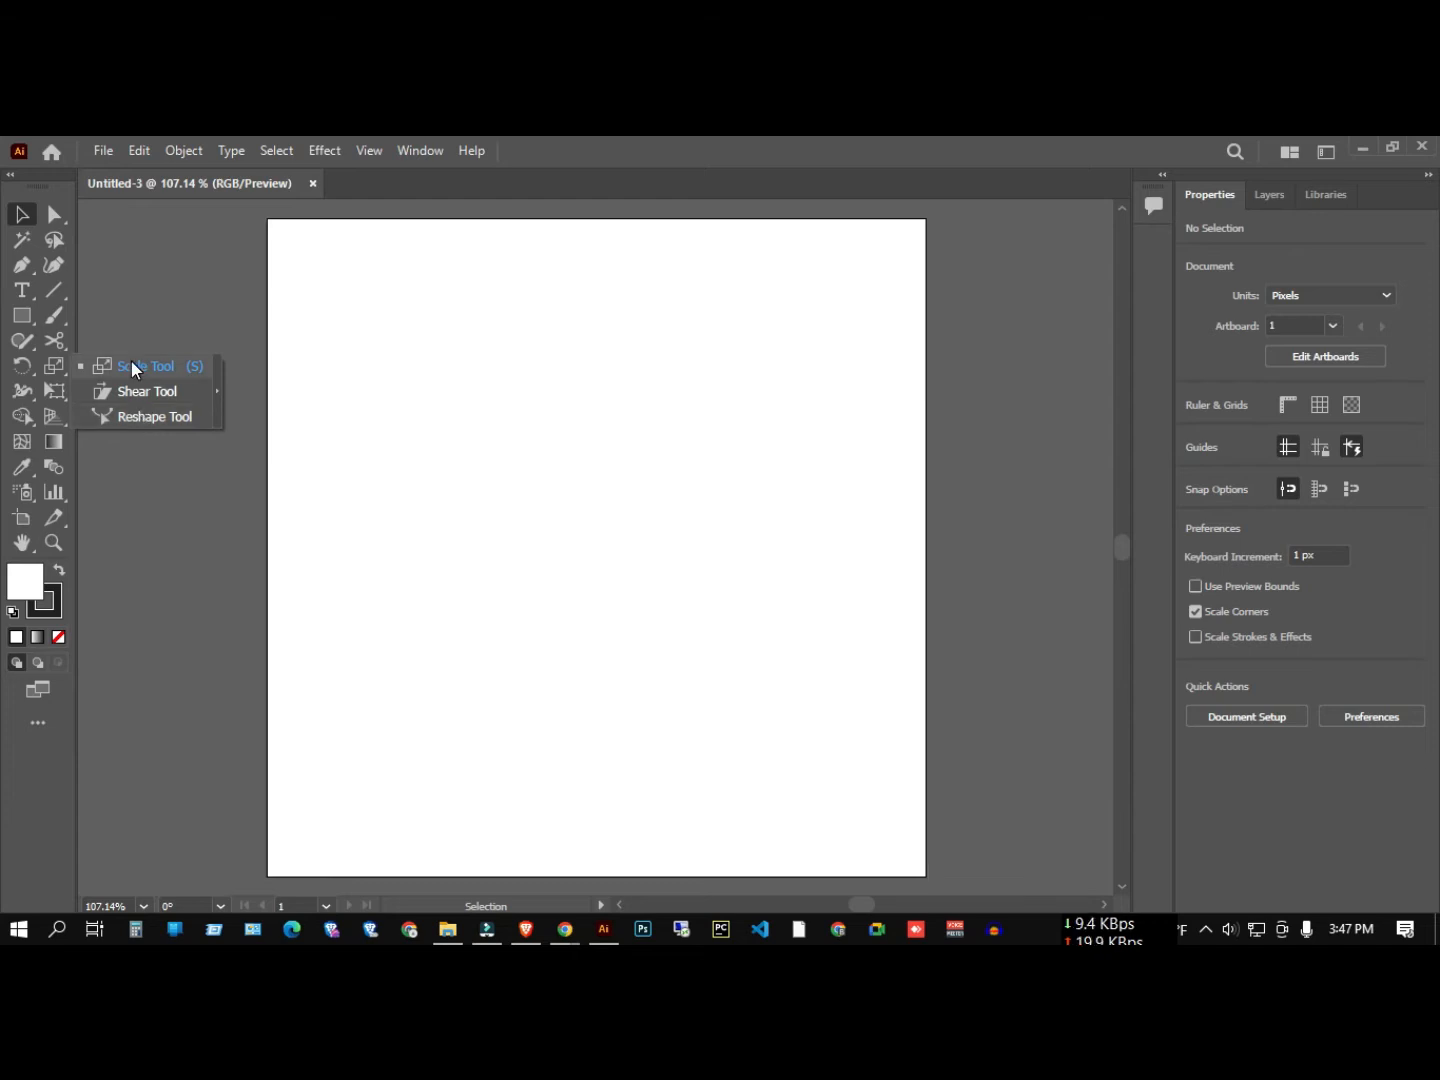
# Draw a rectangle about 277 by 230 px near the artboard's centre and fill it with the light orange swatch.
pyautogui.moveTo(21, 315); pyautogui.dragTo(114, 320)
pyautogui.moveTo(414, 351); pyautogui.dragTo(781, 652)
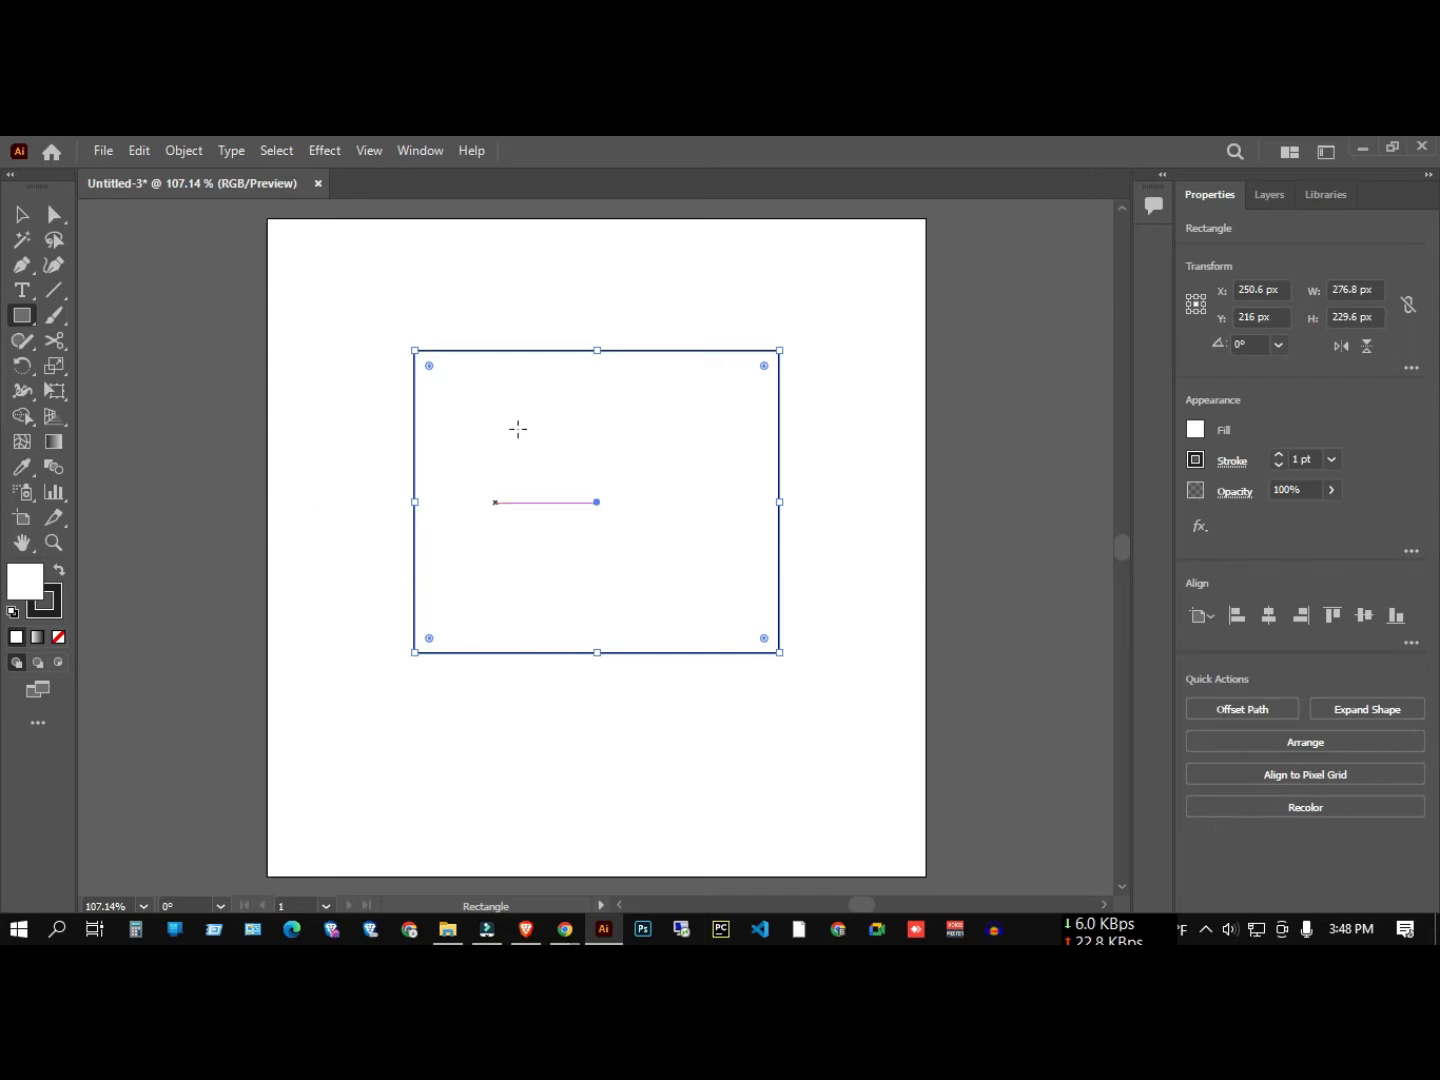
pyautogui.click(1199, 428)
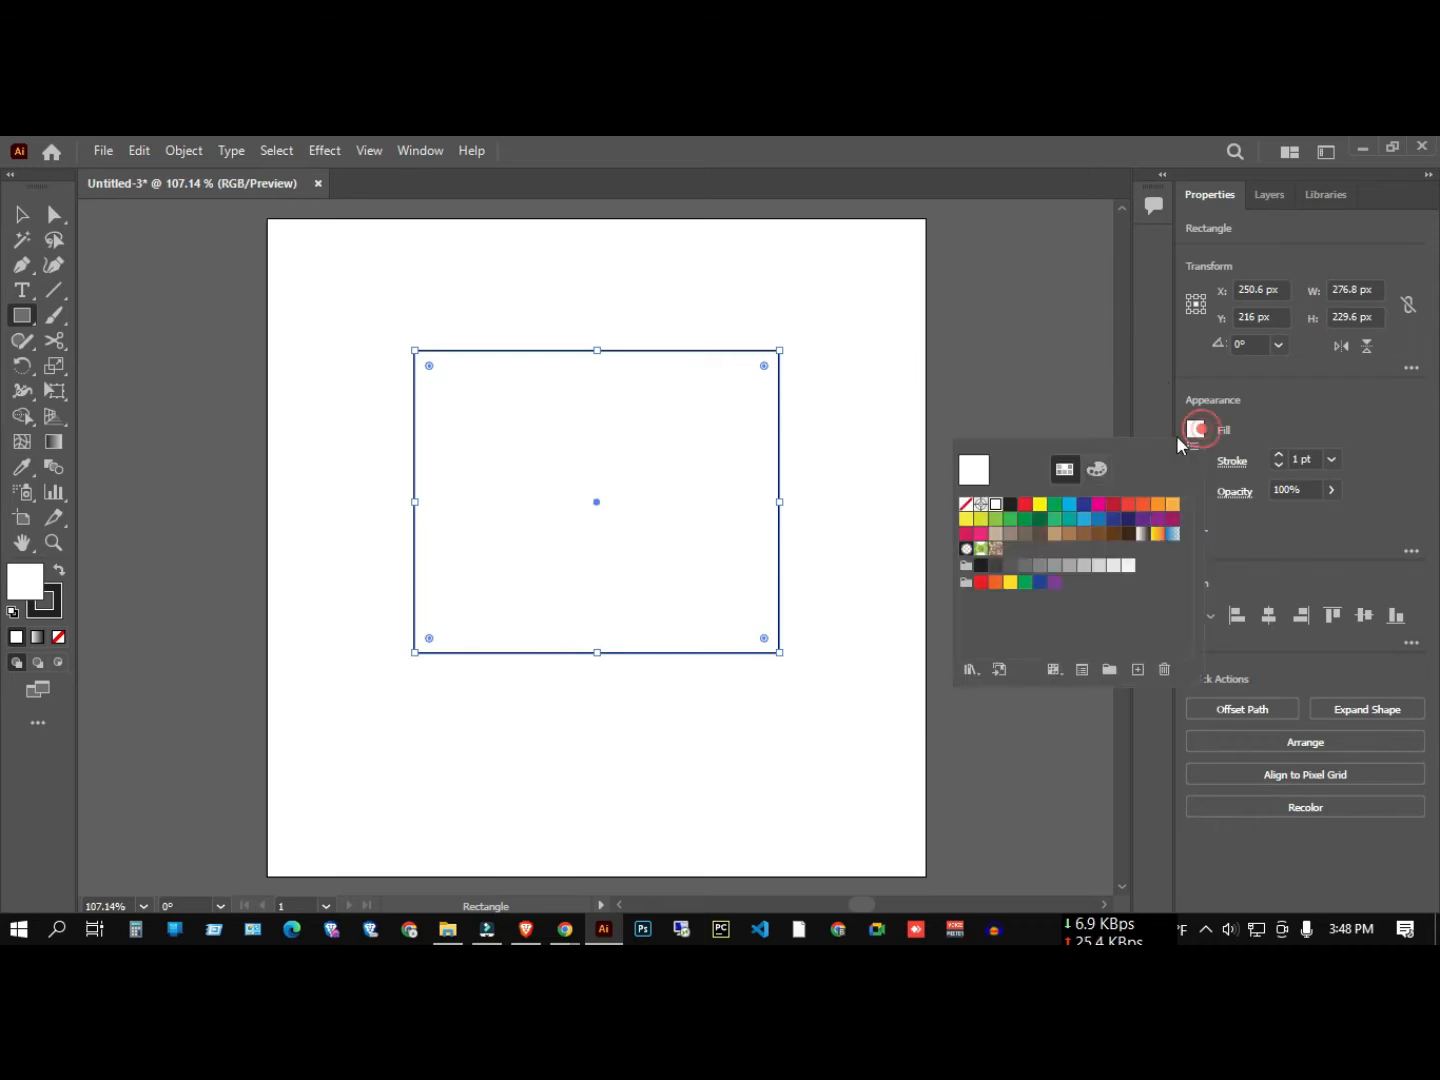
pyautogui.click(1025, 504)
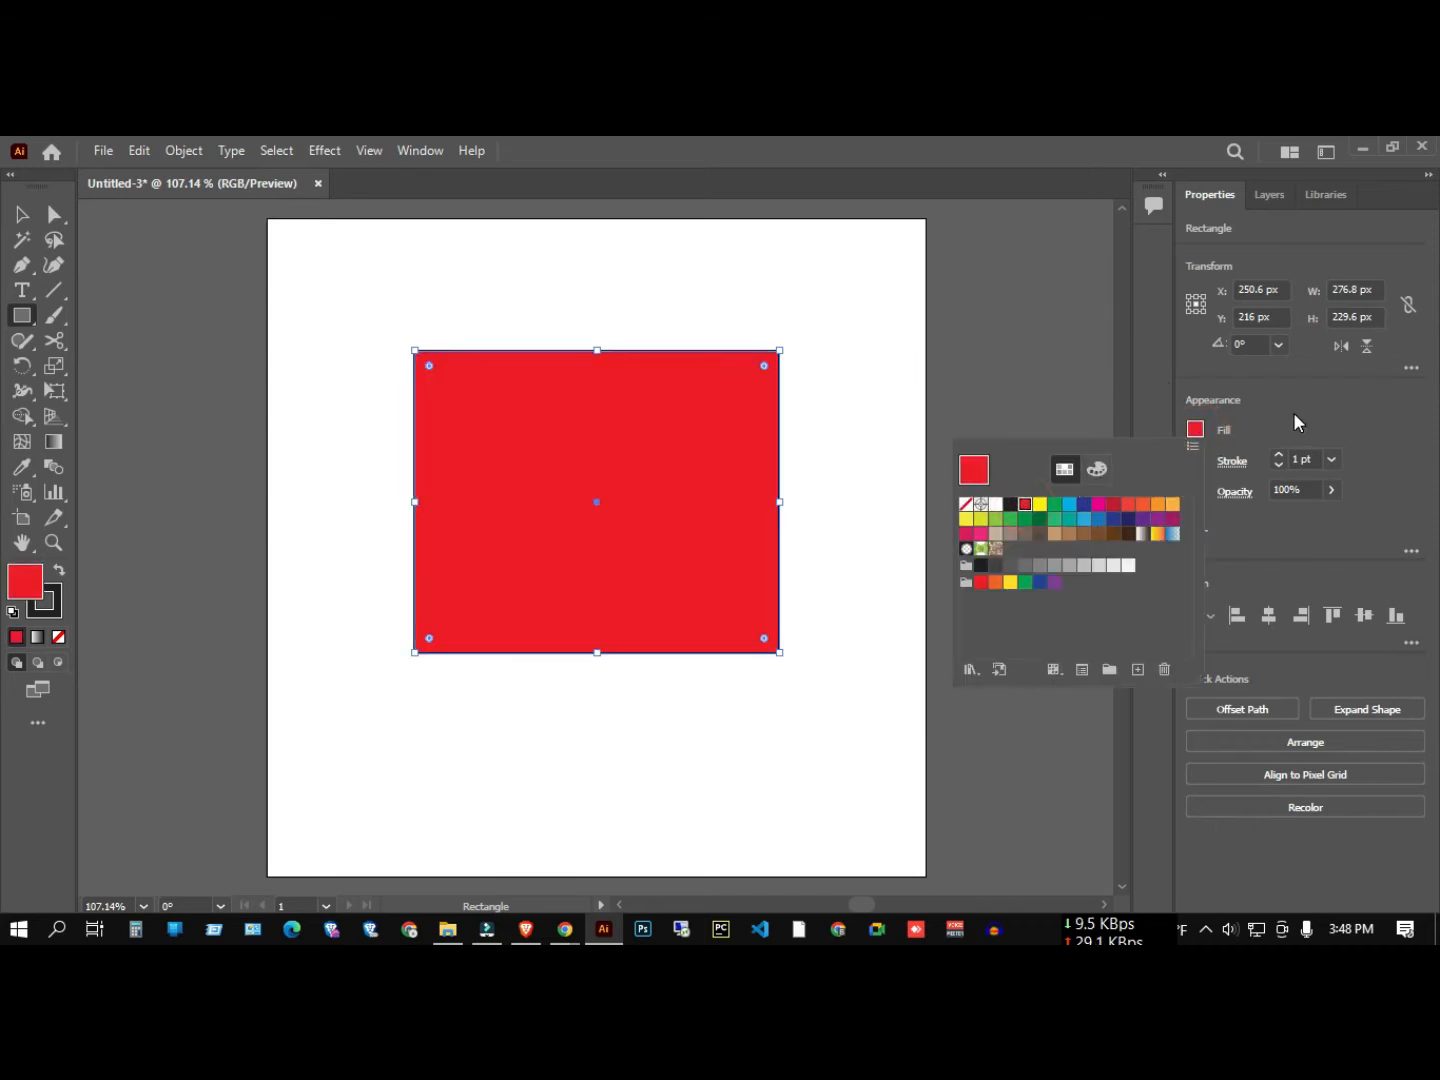
pyautogui.click(1099, 504)
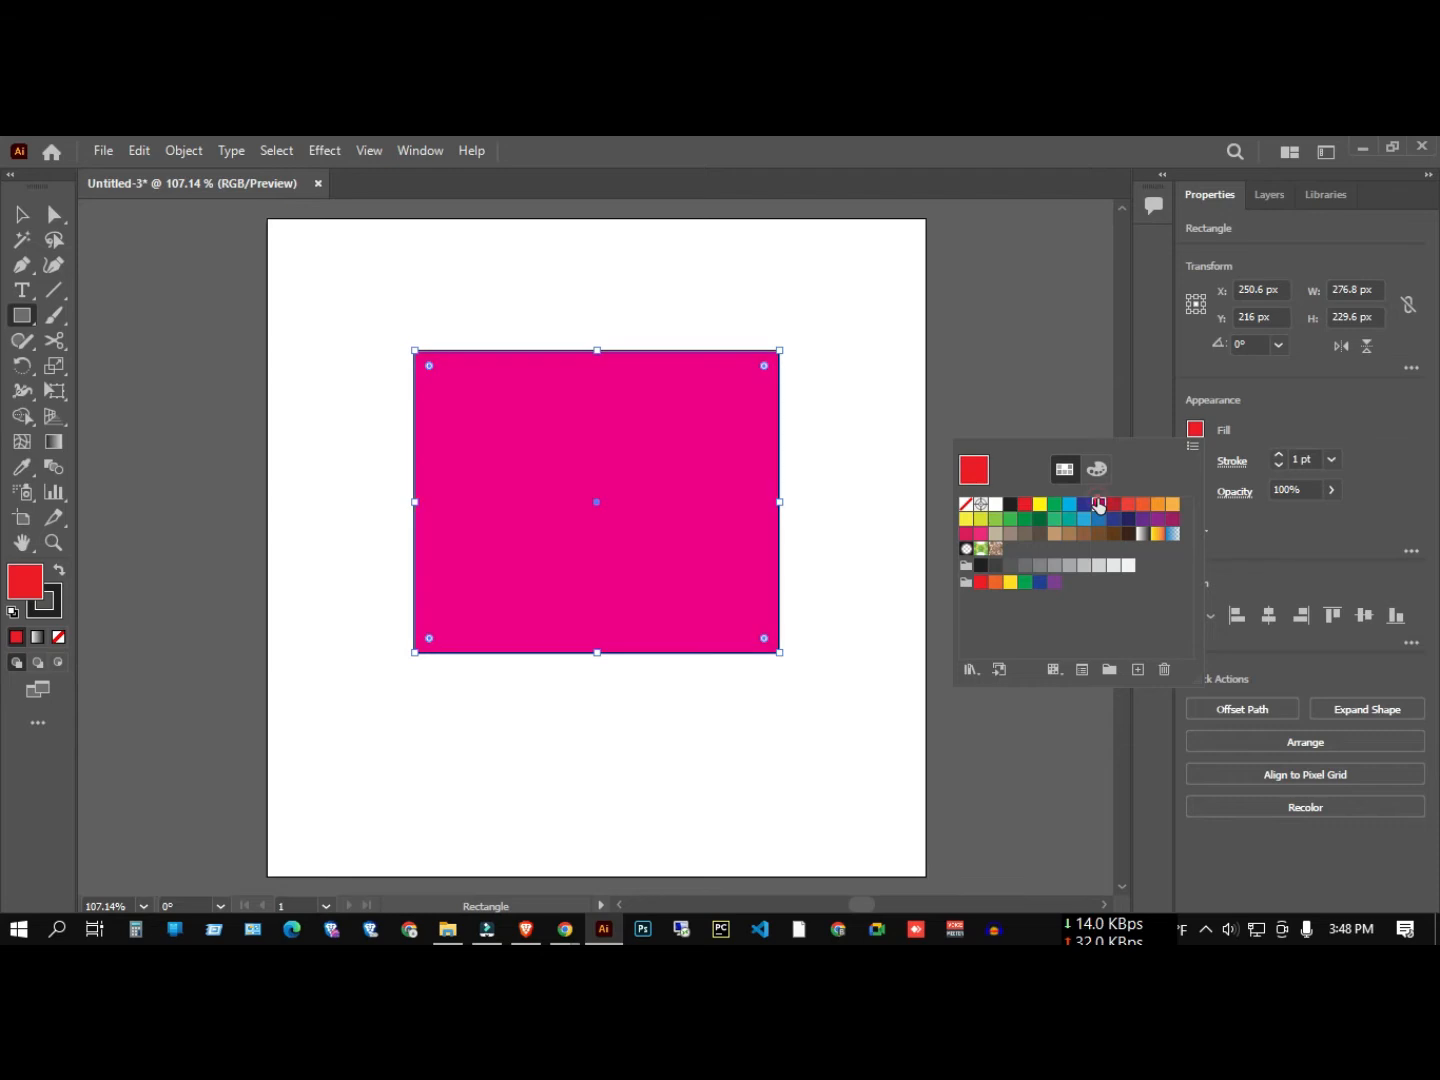
pyautogui.click(1172, 504)
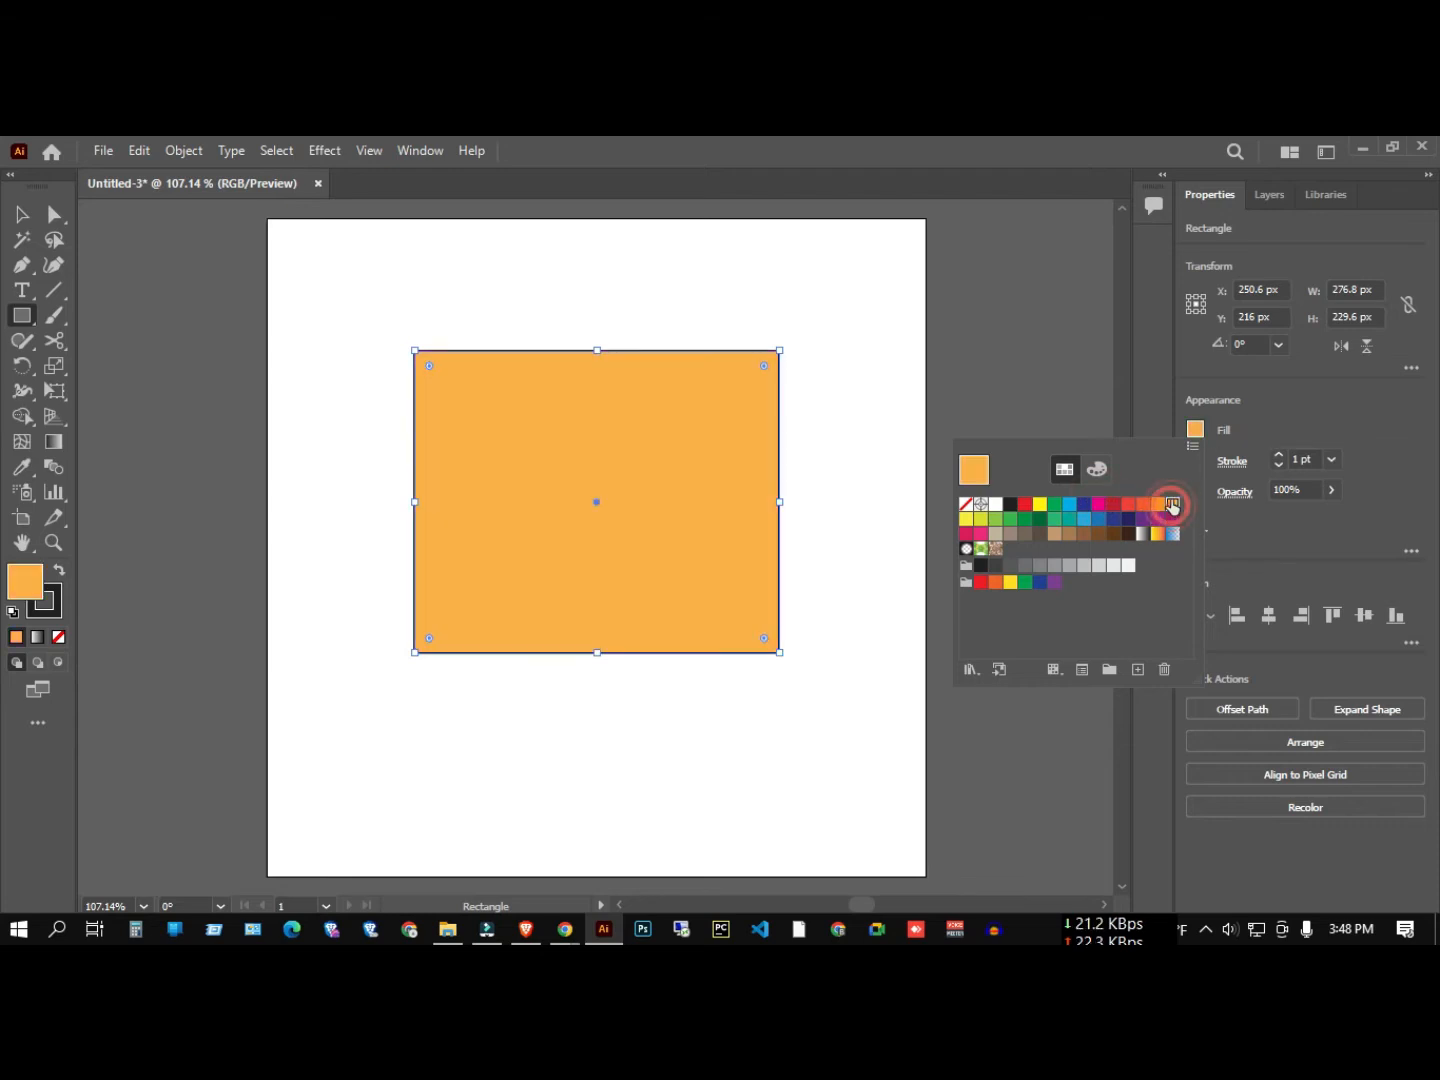
pyautogui.click(1285, 407)
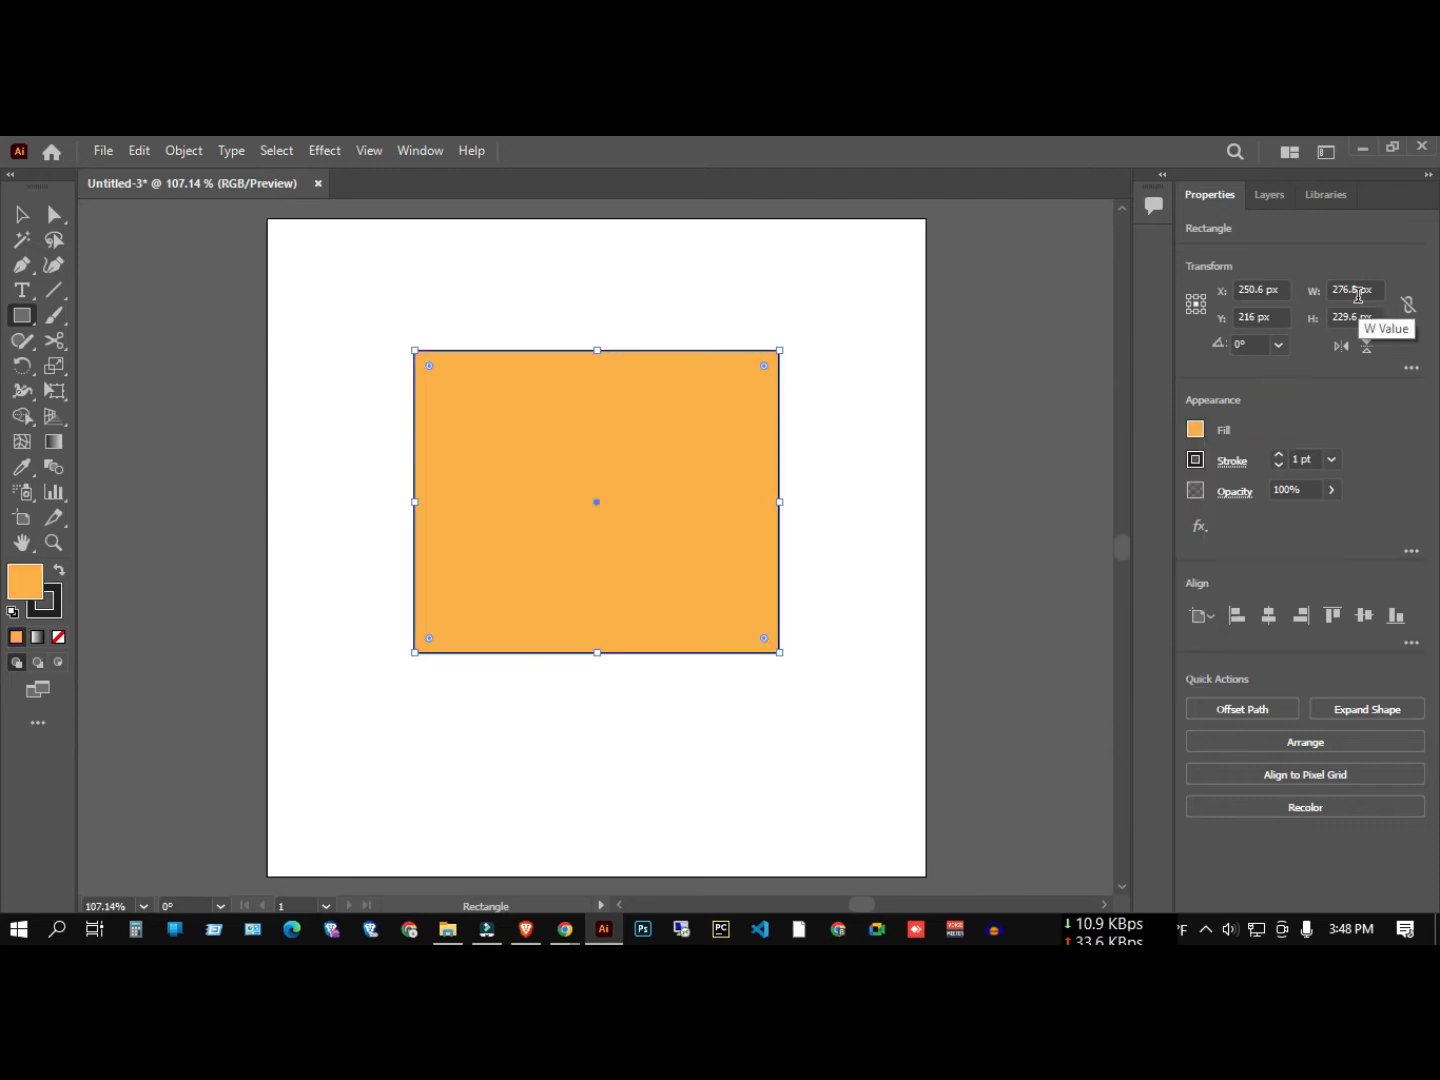
# Set the orange rectangle's width and height to 200 px each.
pyautogui.click(1358, 290)
pyautogui.doubleClick(1357, 290)
pyautogui.write('200')
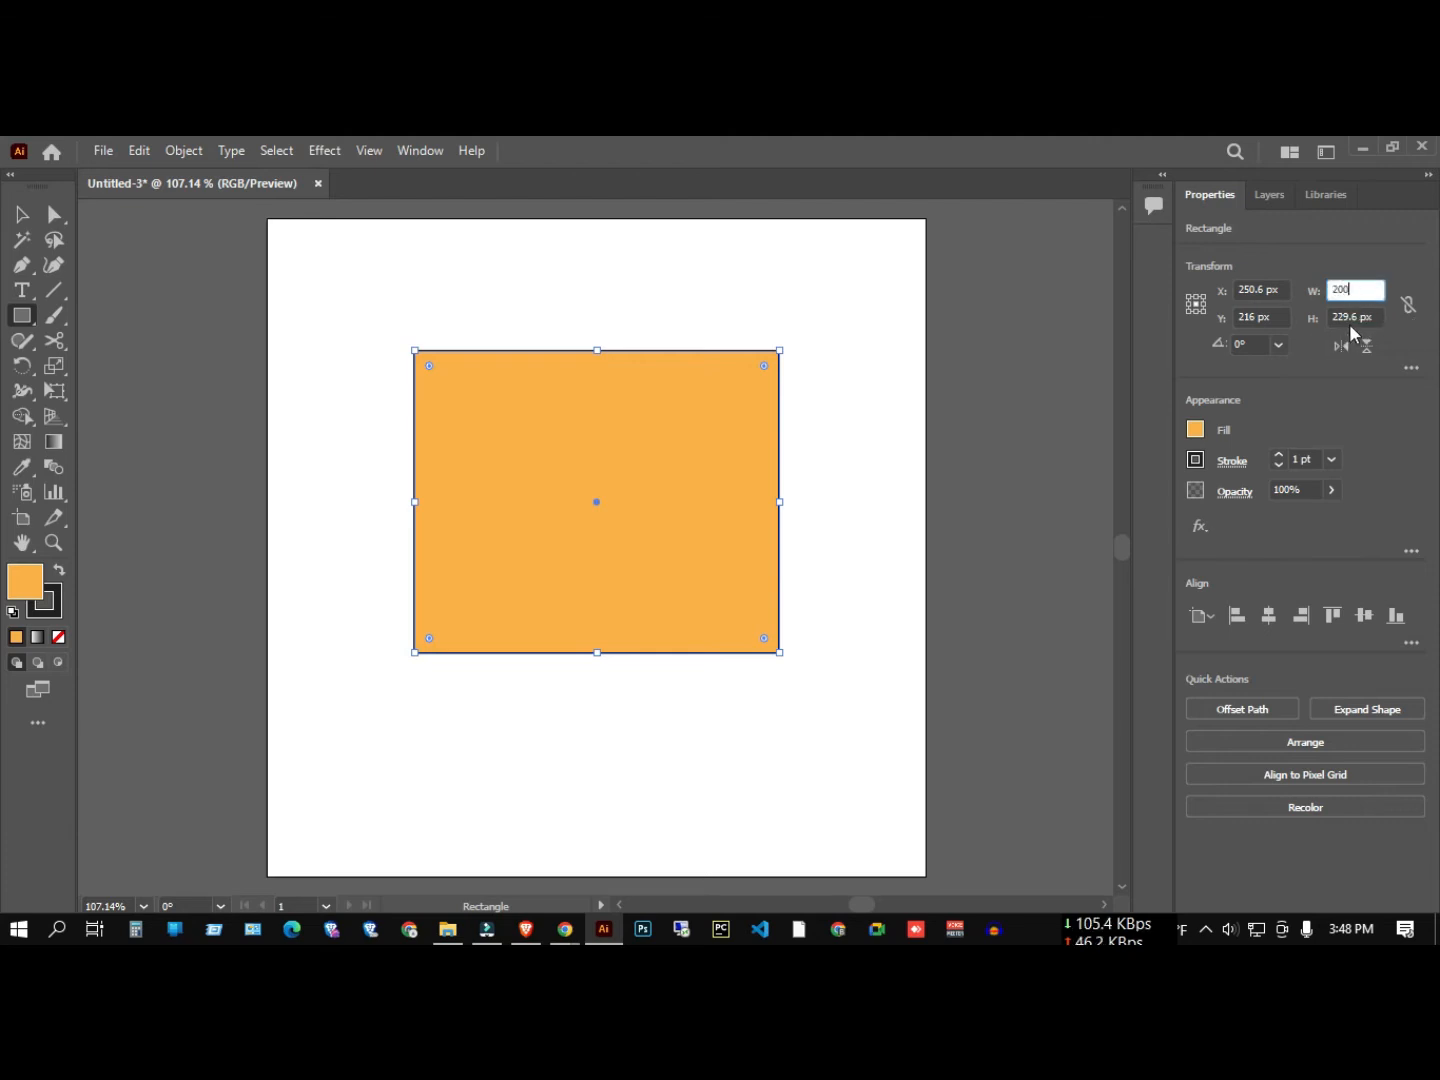
pyautogui.press('Tab')
pyautogui.doubleClick(1355, 316)
pyautogui.write('200')
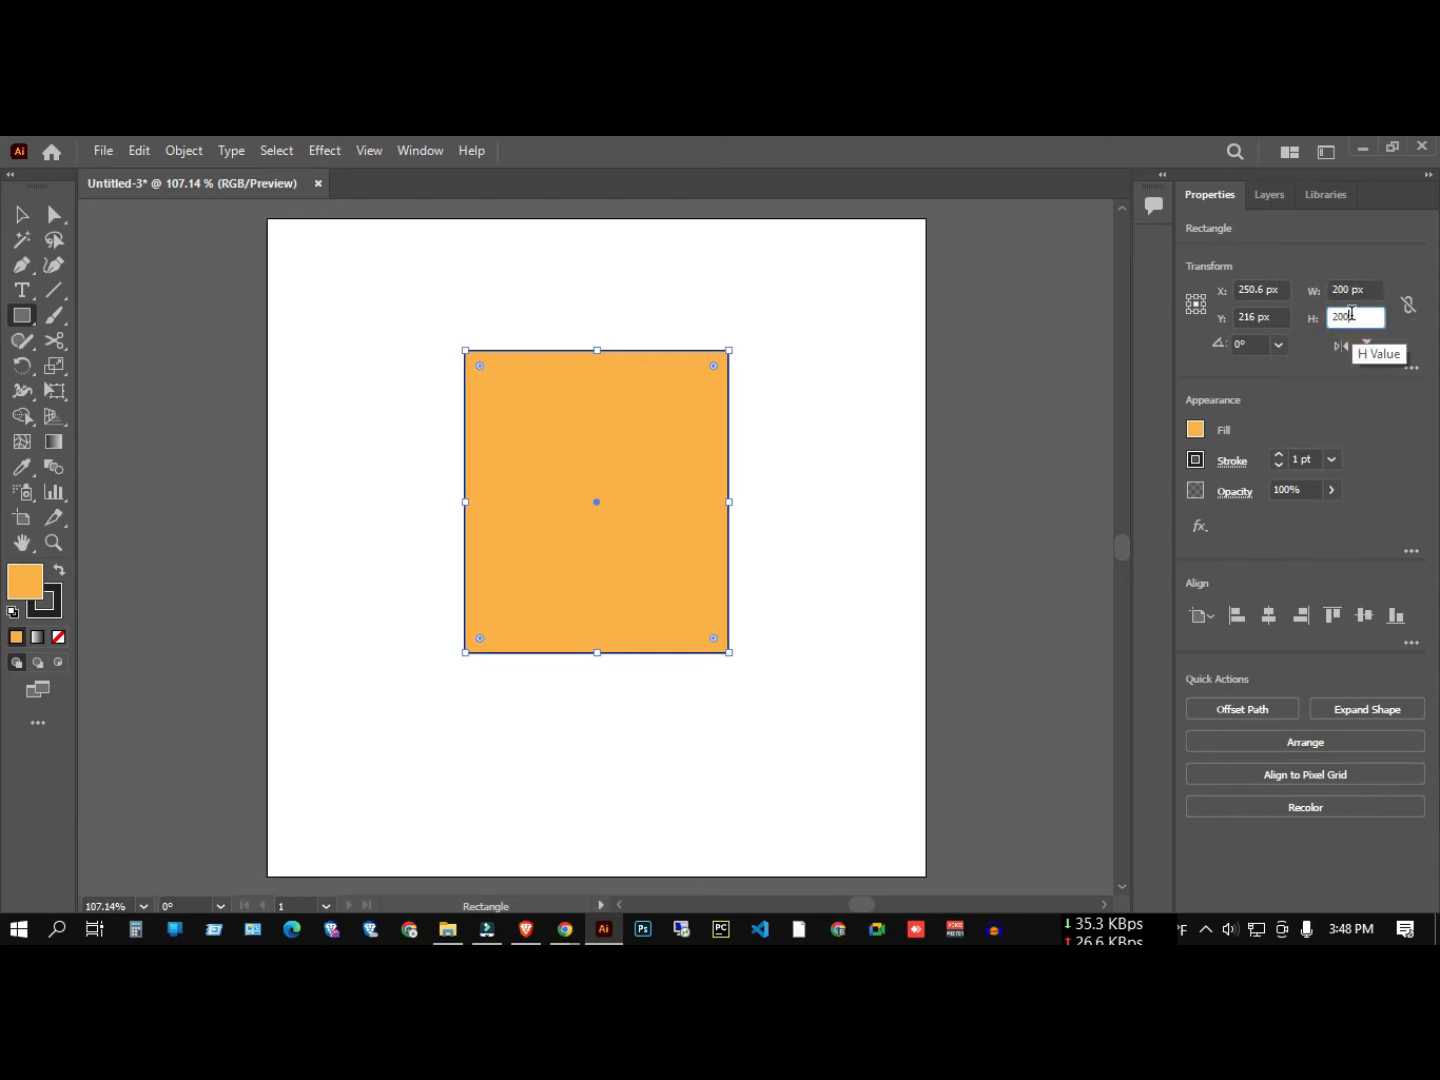
pyautogui.click(1347, 403)
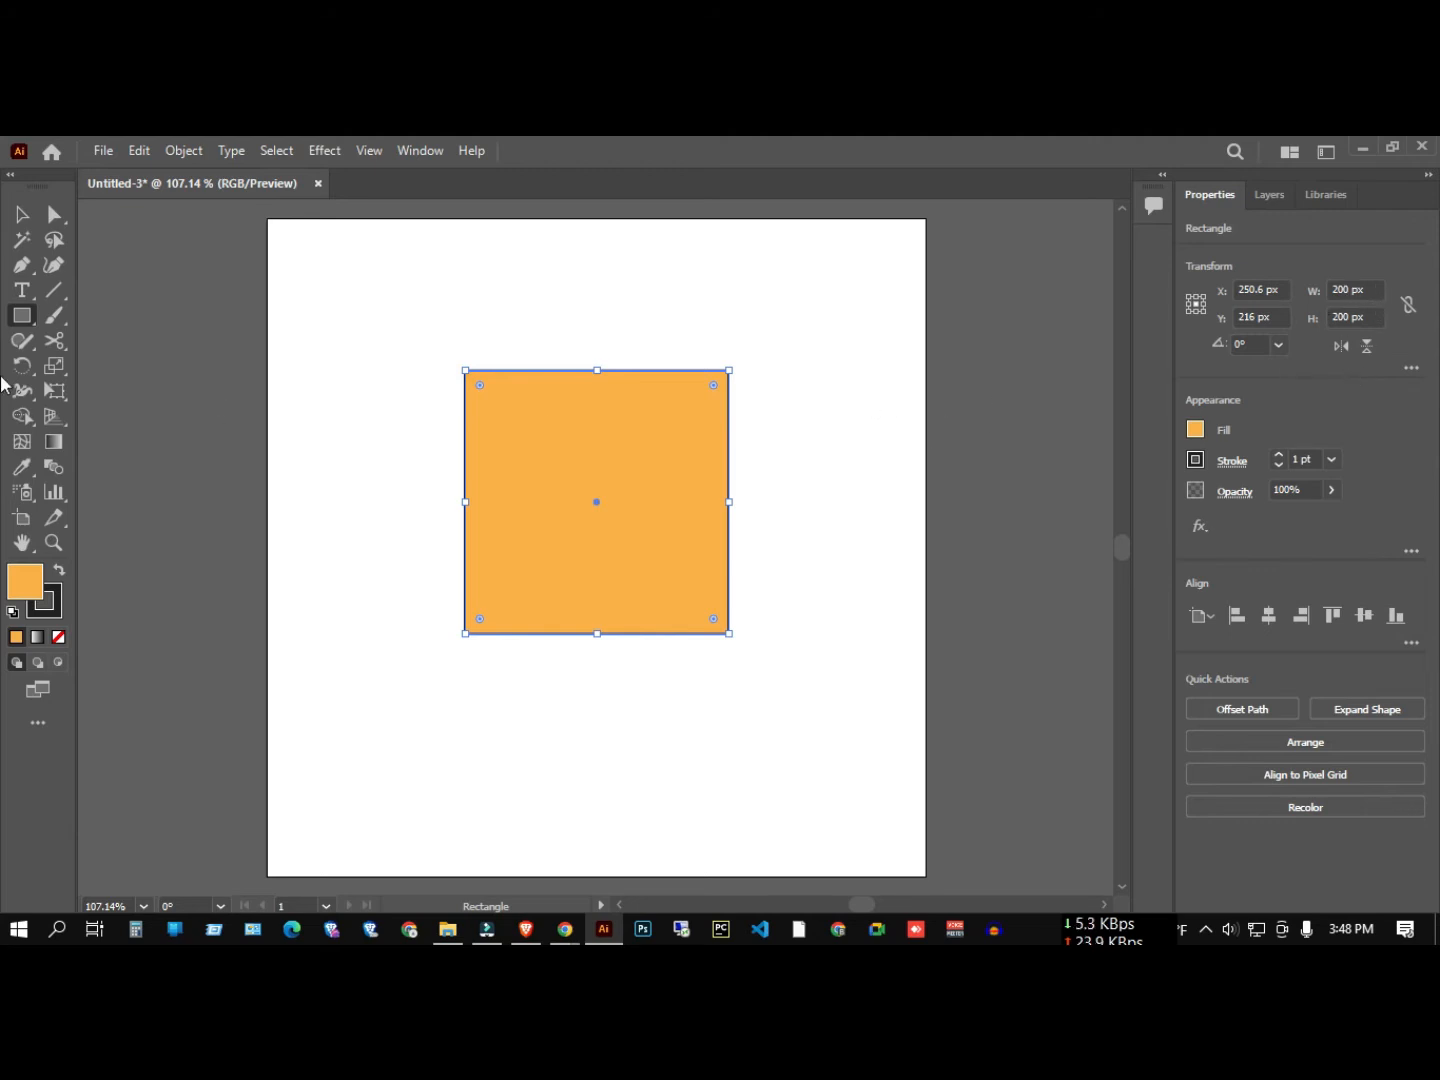
# Shrink the orange square freehand around its centre with the Scale tool to about 190 by 185 px.
pyautogui.click(54, 364)
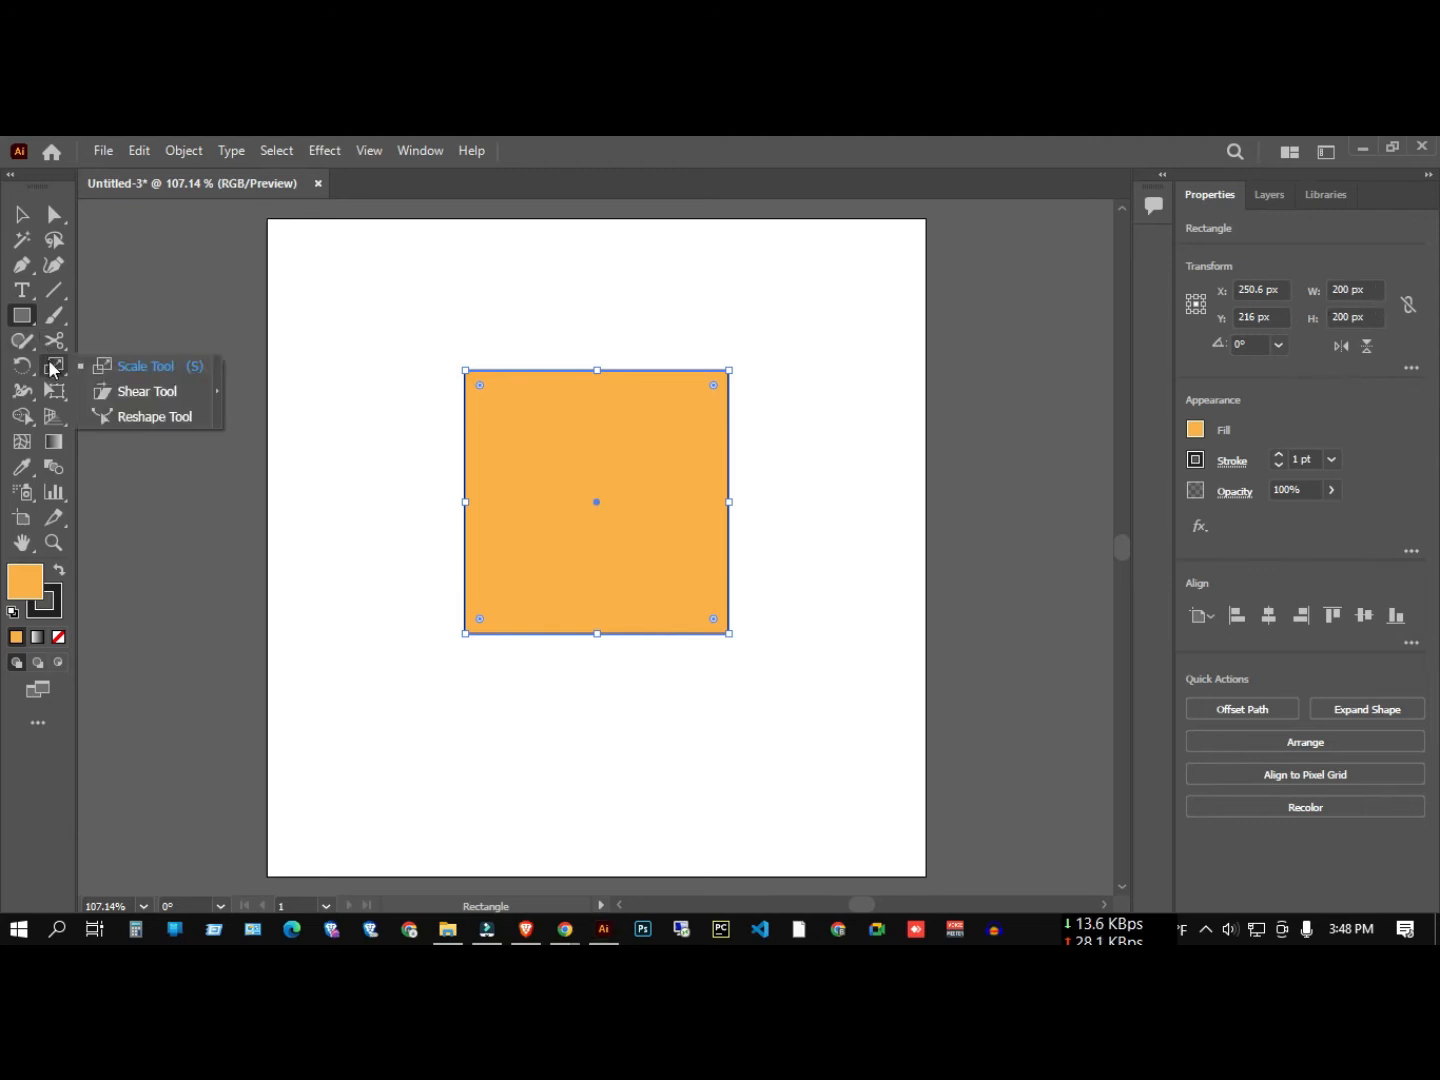
pyautogui.click(140, 365)
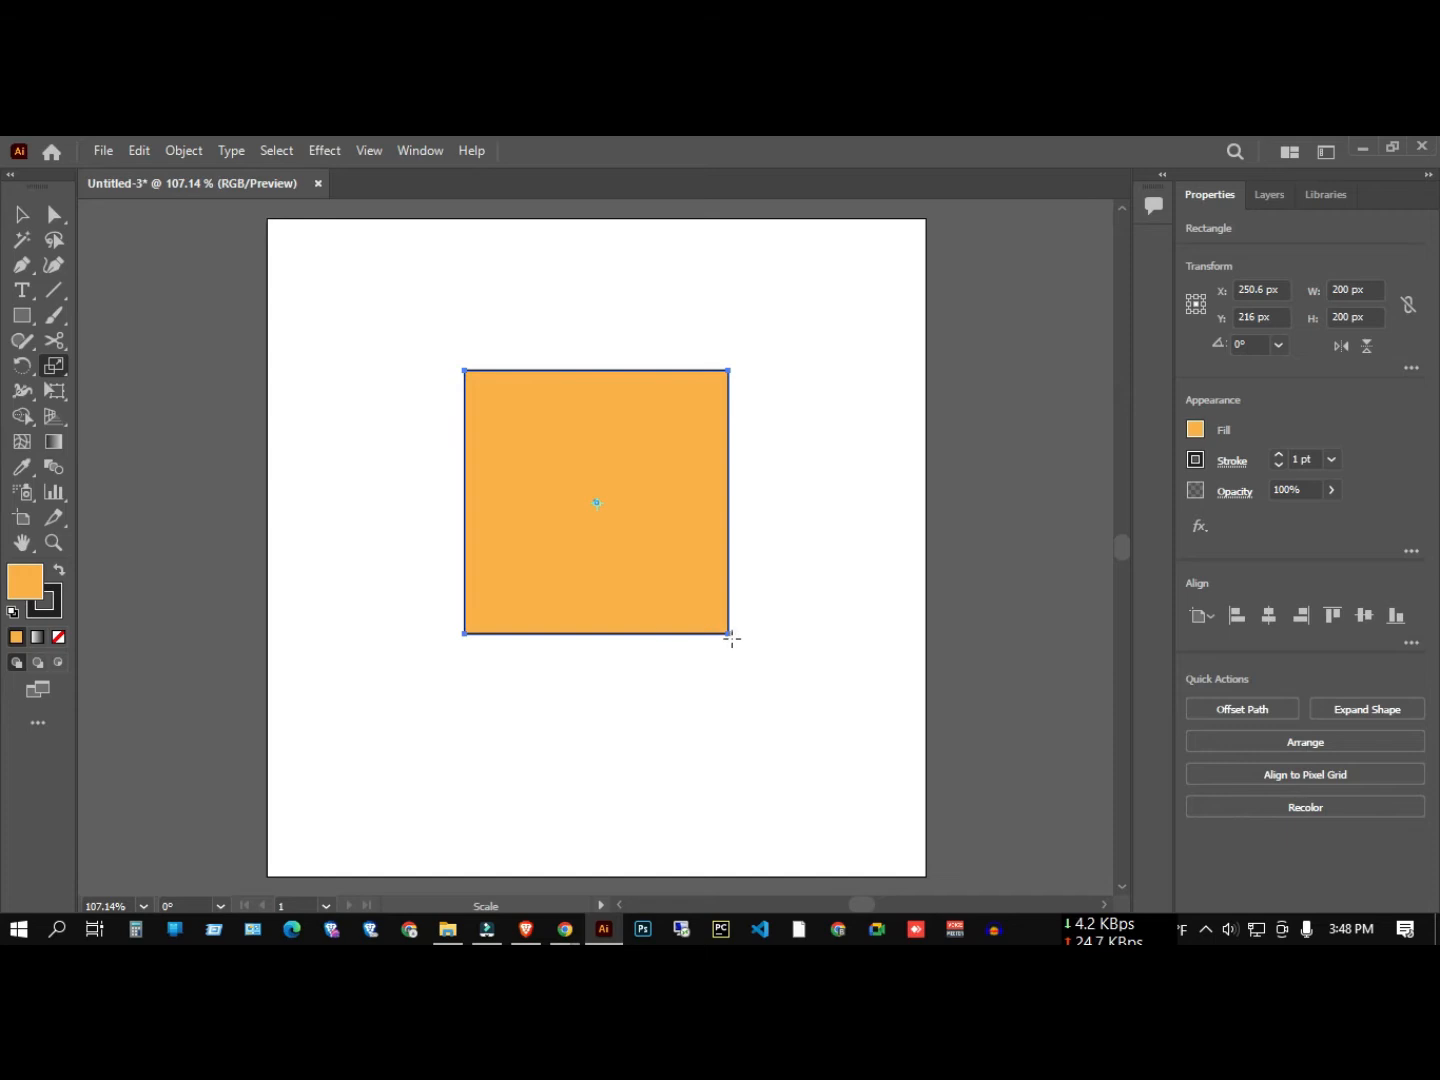
pyautogui.click(54, 364)
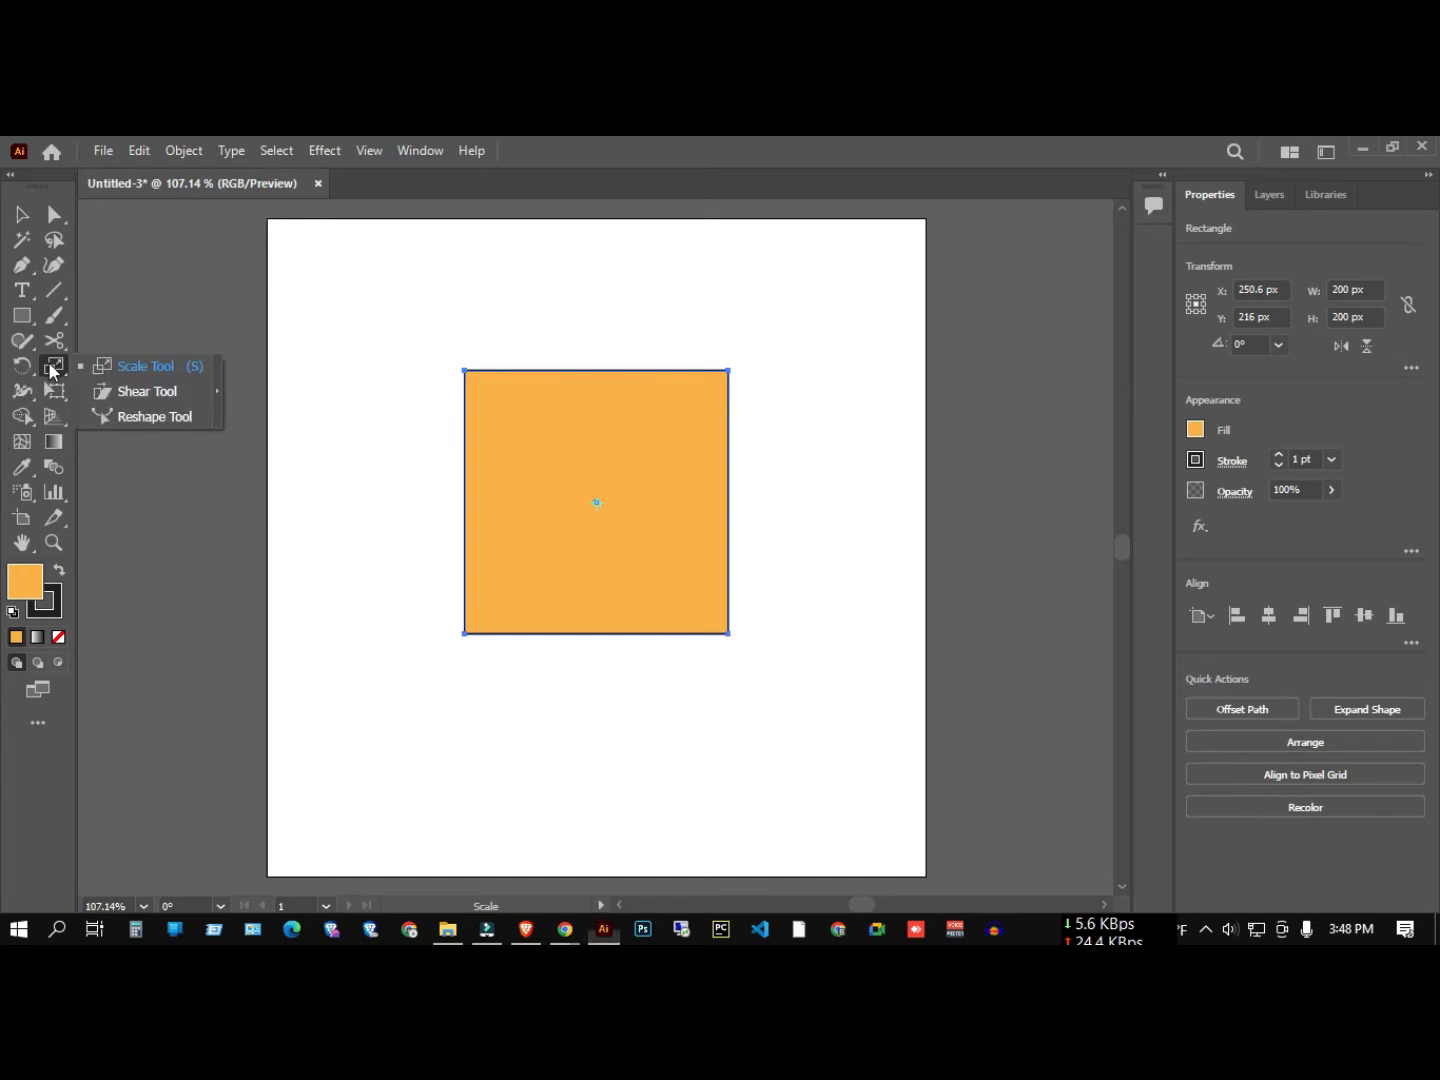
pyautogui.click(143, 371)
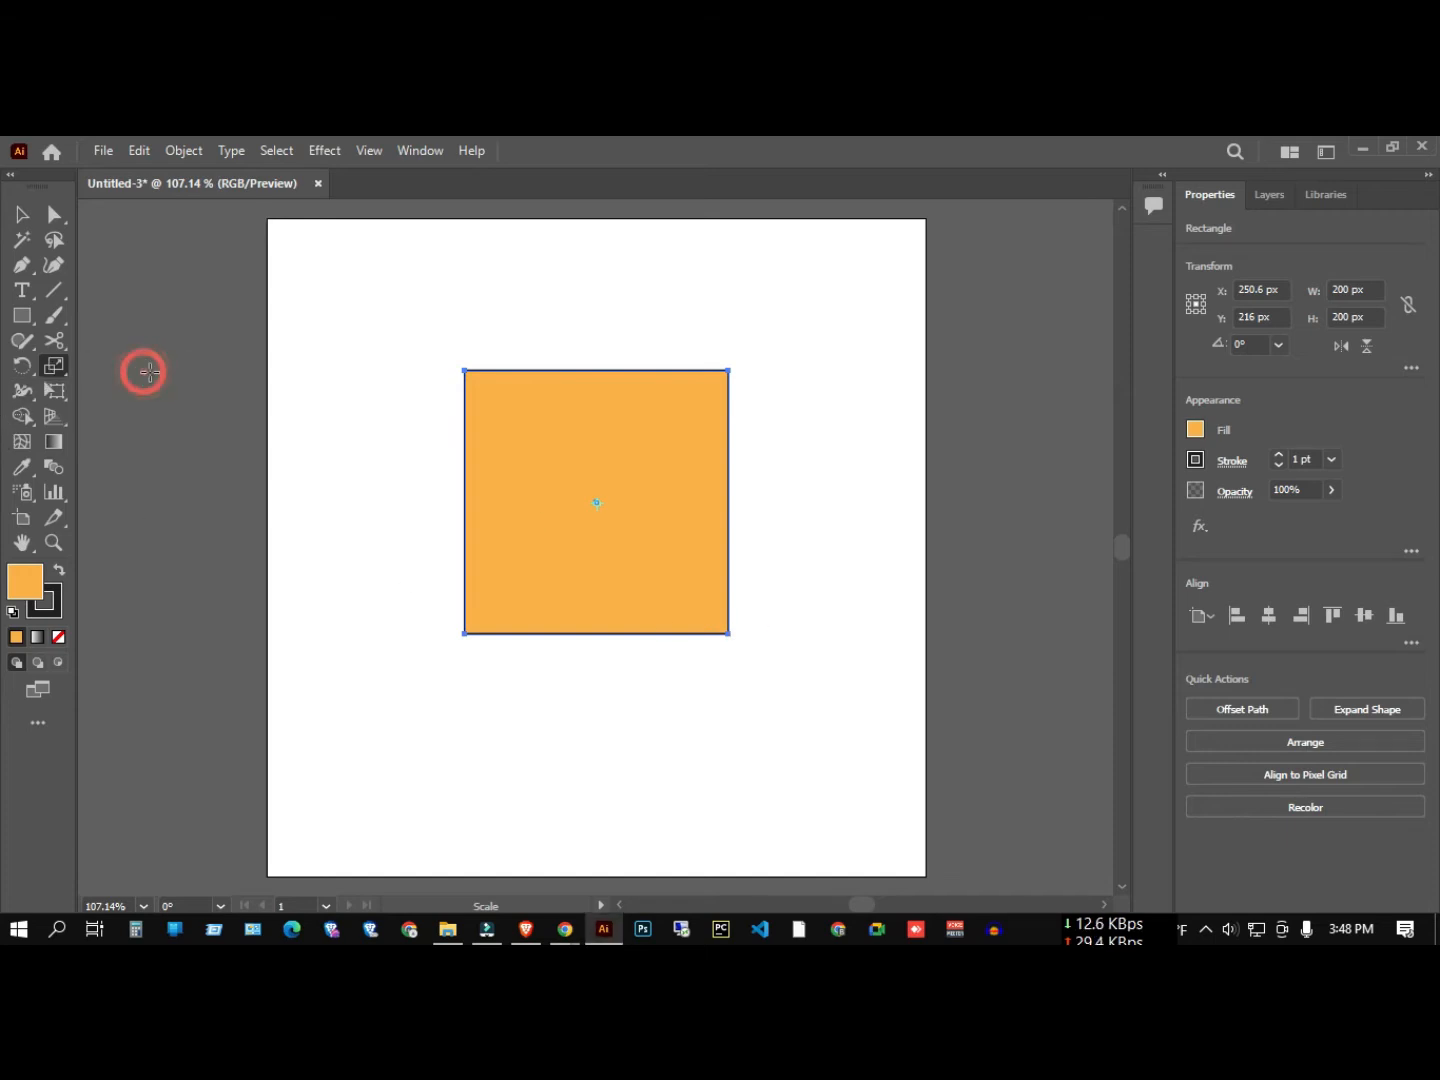
pyautogui.moveTo(728, 634)
pyautogui.mouseDown()
pyautogui.moveTo(672, 588)
pyautogui.moveTo(742, 636)
pyautogui.moveTo(723, 626)
pyautogui.mouseUp()
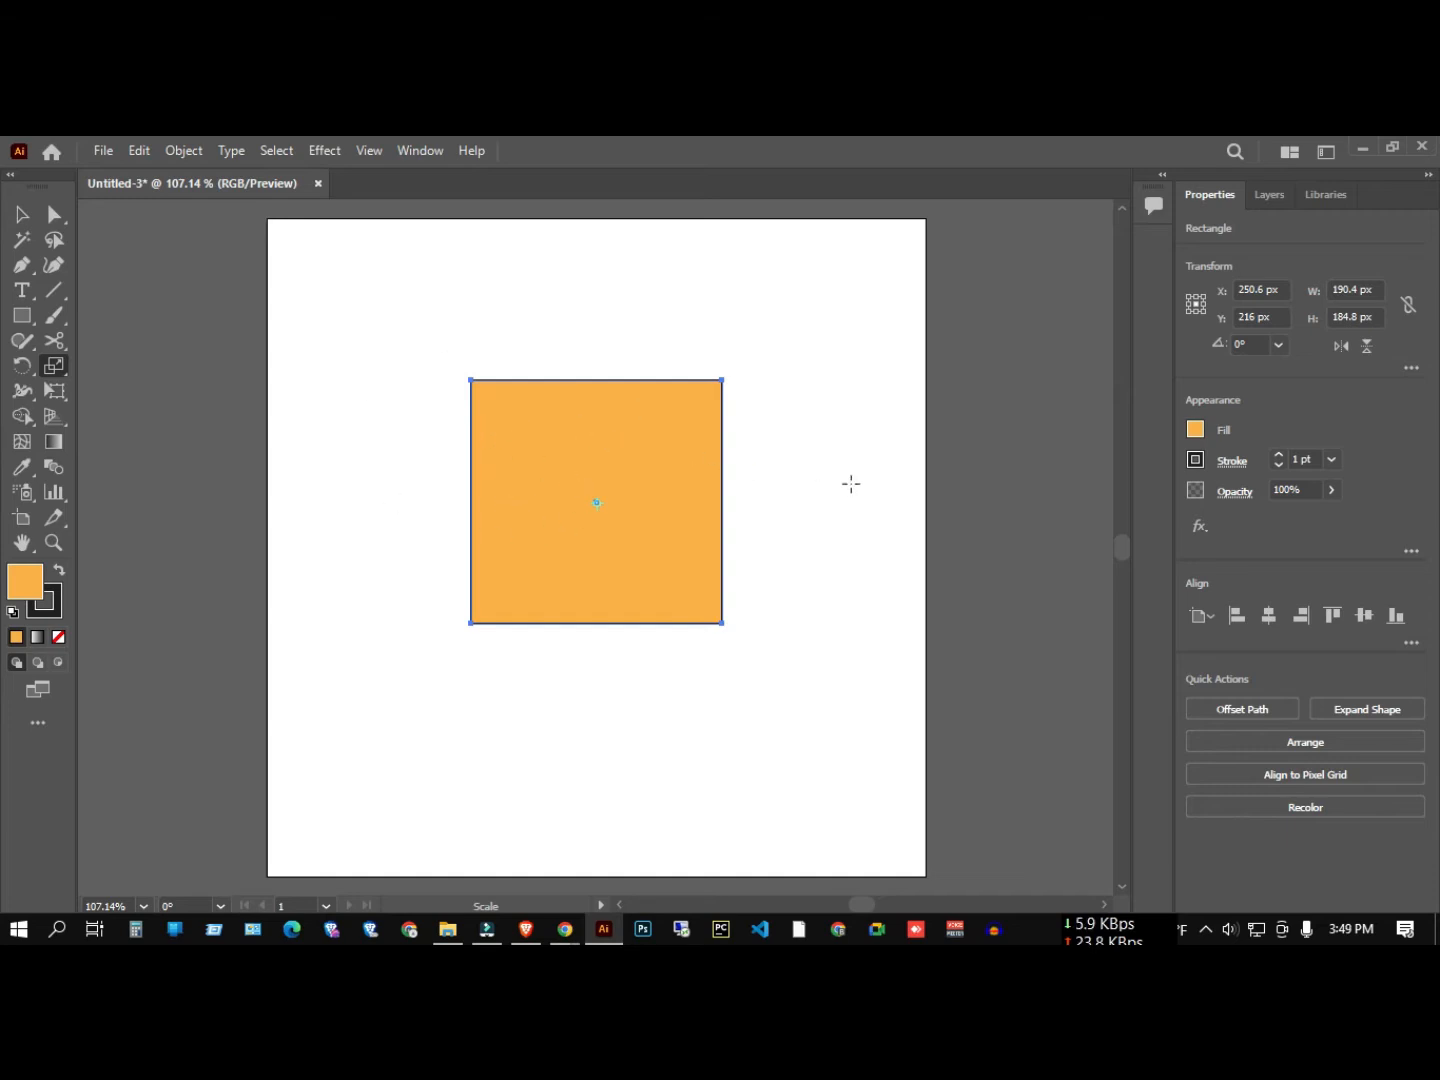
# Place the orange shape near the artboard's upper left with a copy beside it, and shrink the copy to about 100 by 97 px.
pyautogui.click(23, 214)
pyautogui.moveTo(594, 512); pyautogui.dragTo(686, 401)
pyautogui.click(722, 409)
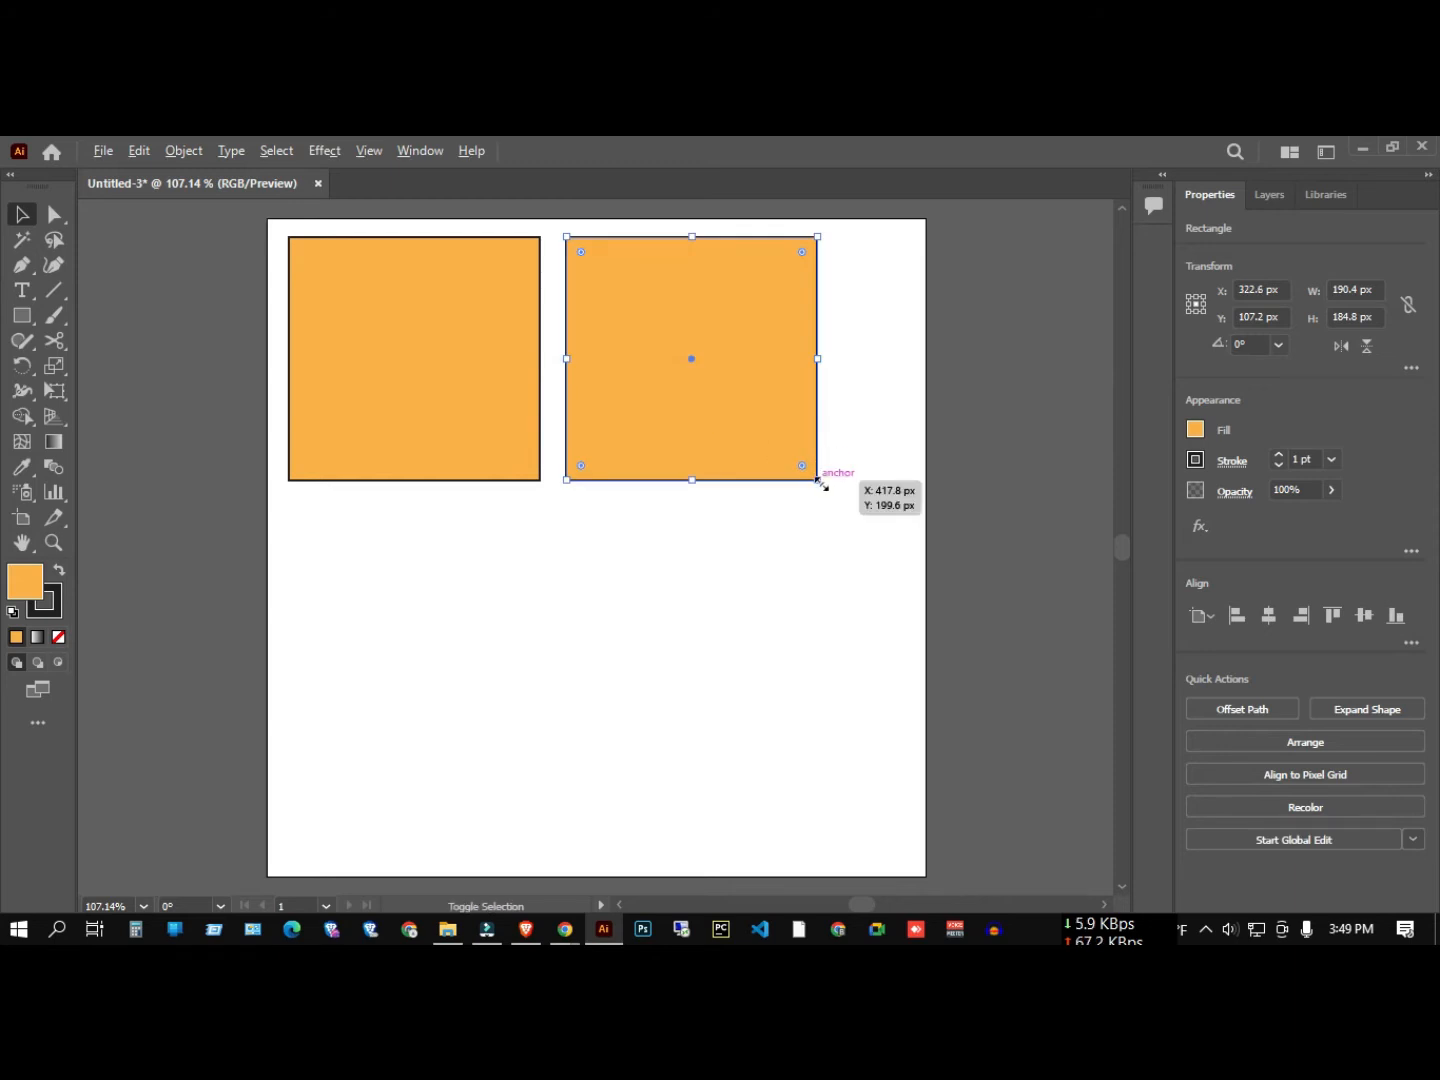
pyautogui.moveTo(819, 482); pyautogui.dragTo(728, 405)
# Set the larger orange shape's width and height to 200 px each.
pyautogui.click(425, 413)
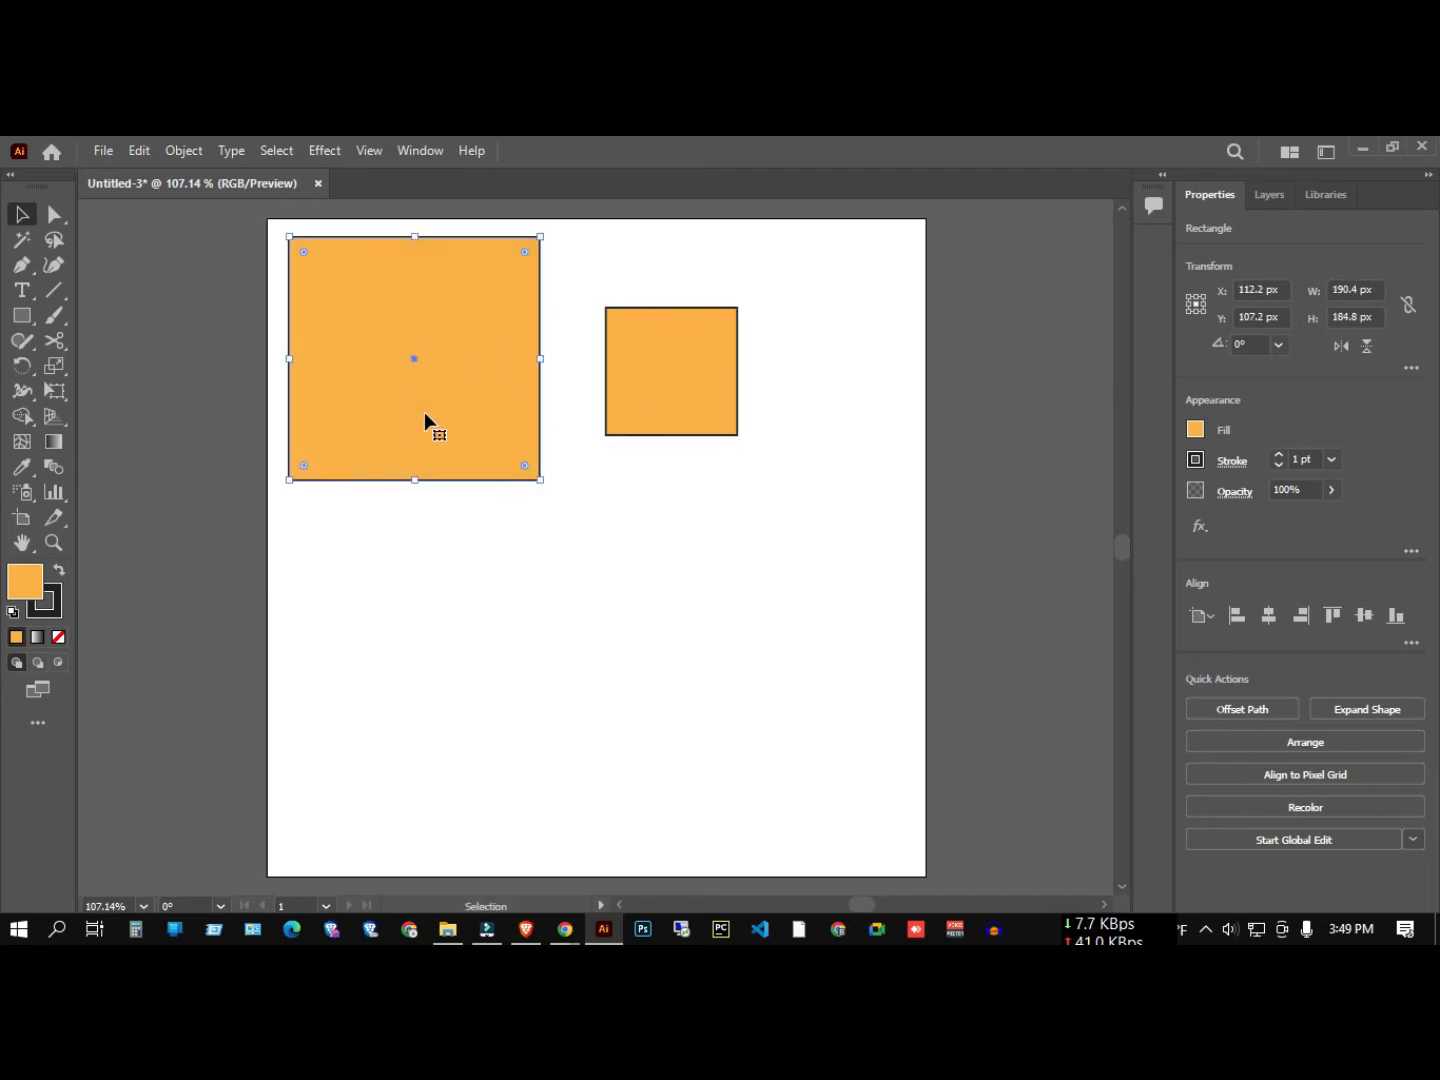
pyautogui.click(1355, 289)
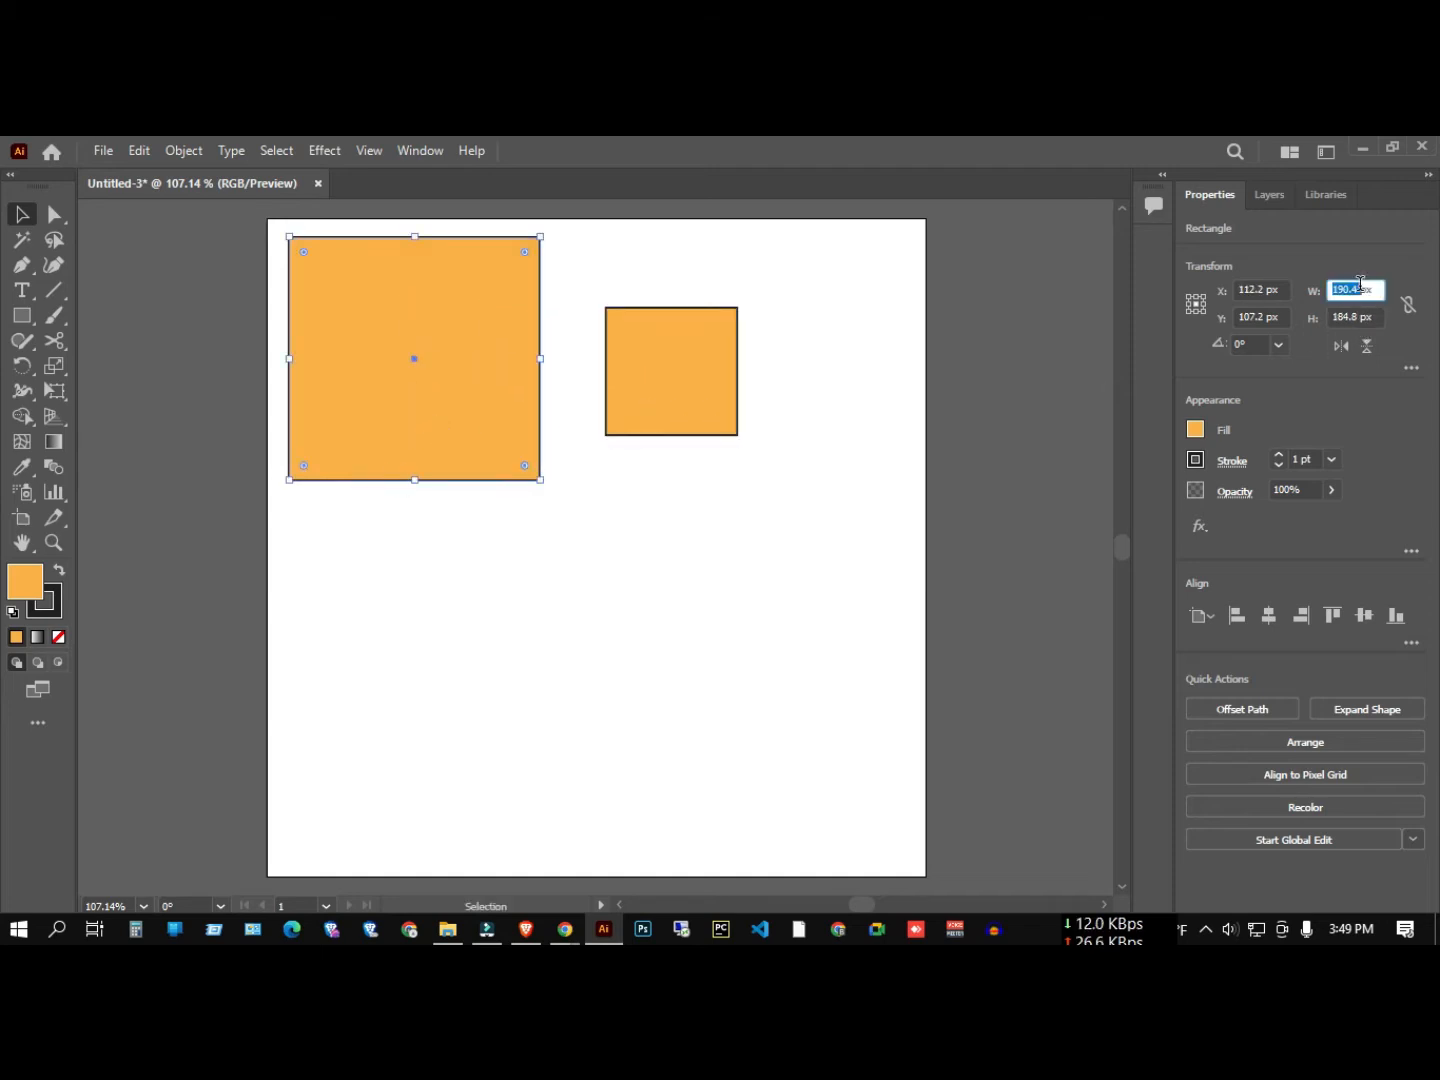
pyautogui.write('200')
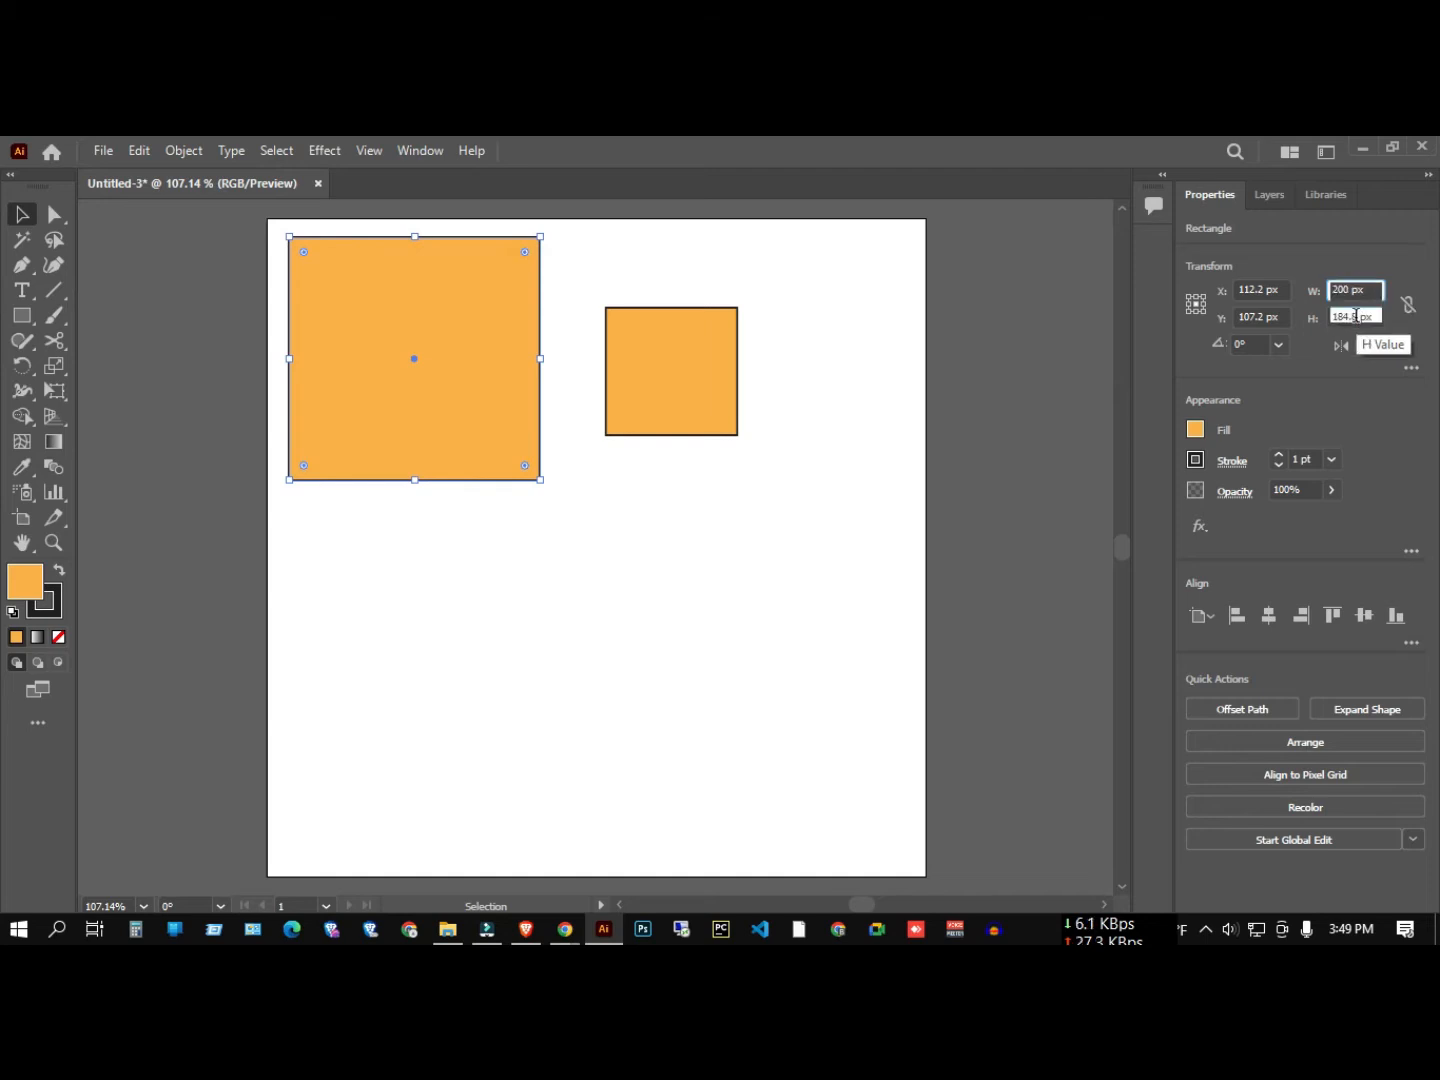
pyautogui.press('Tab')
pyautogui.write('200')
pyautogui.click(1388, 412)
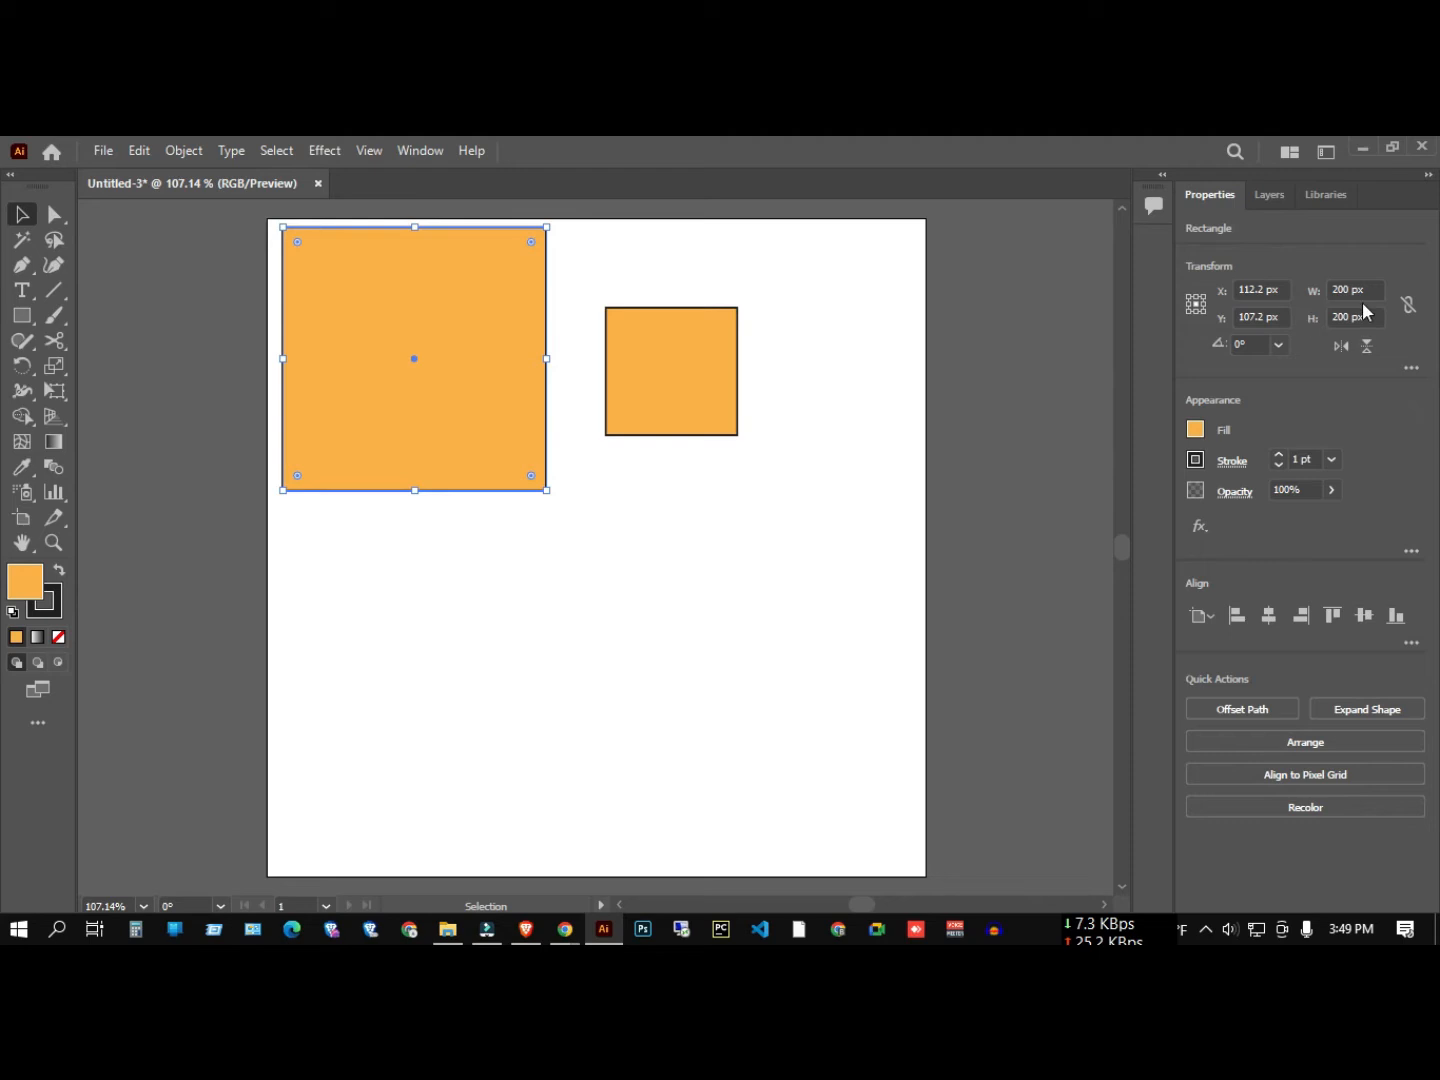
# Check the width and height of the smaller orange shape.
pyautogui.click(675, 388)
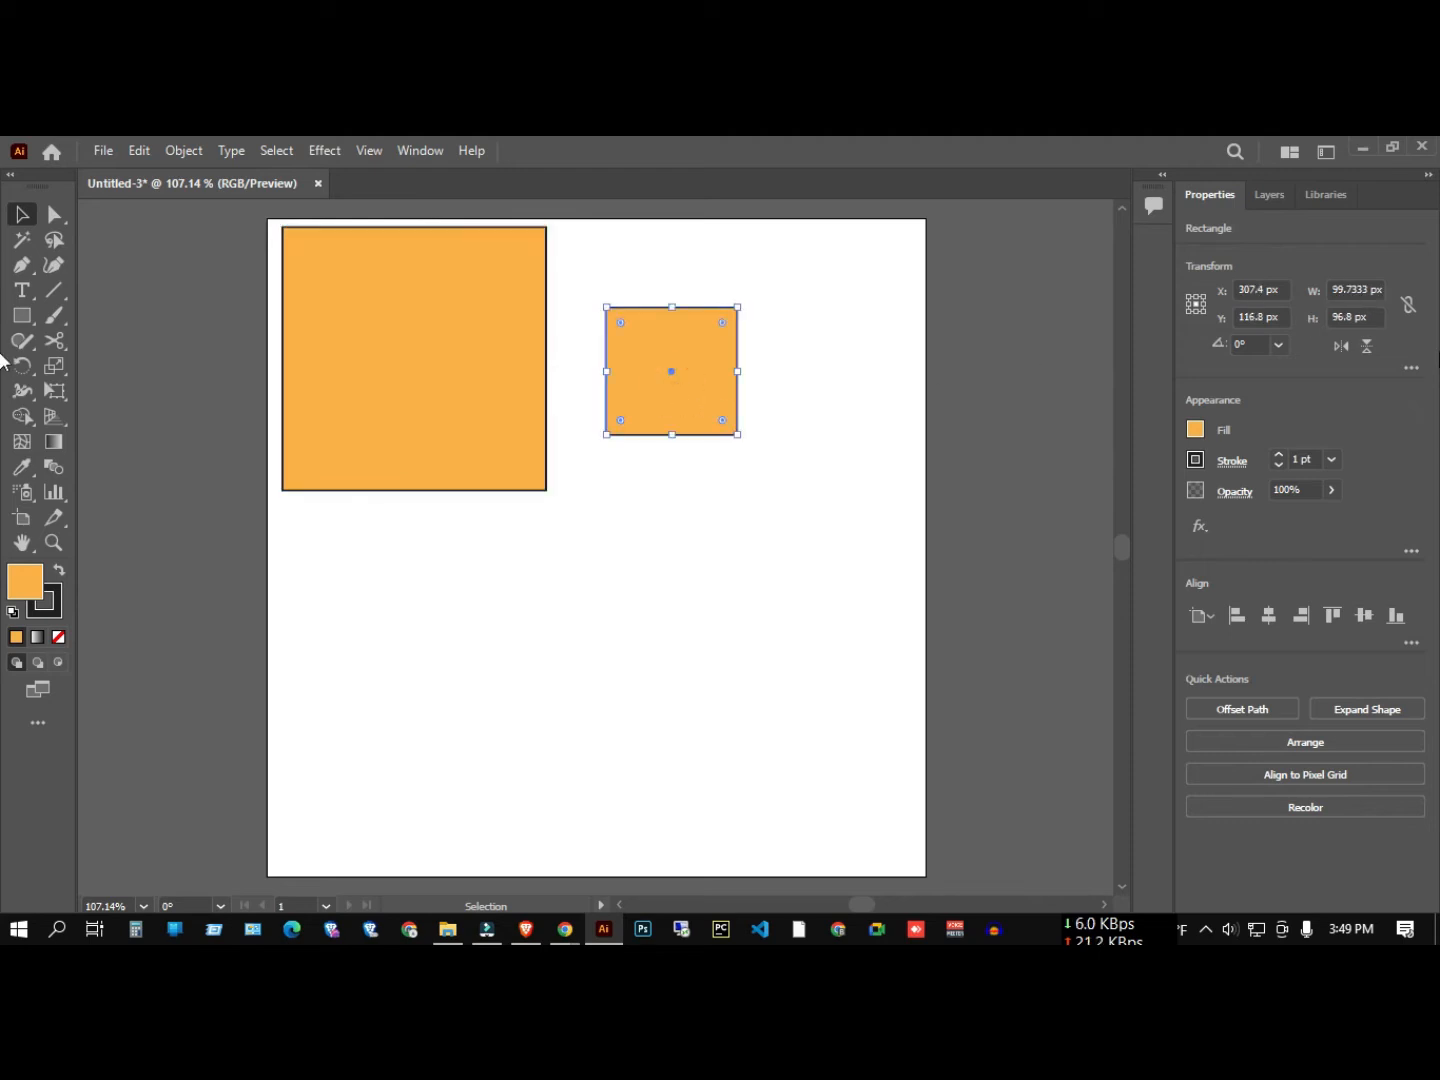
pyautogui.click(1349, 290)
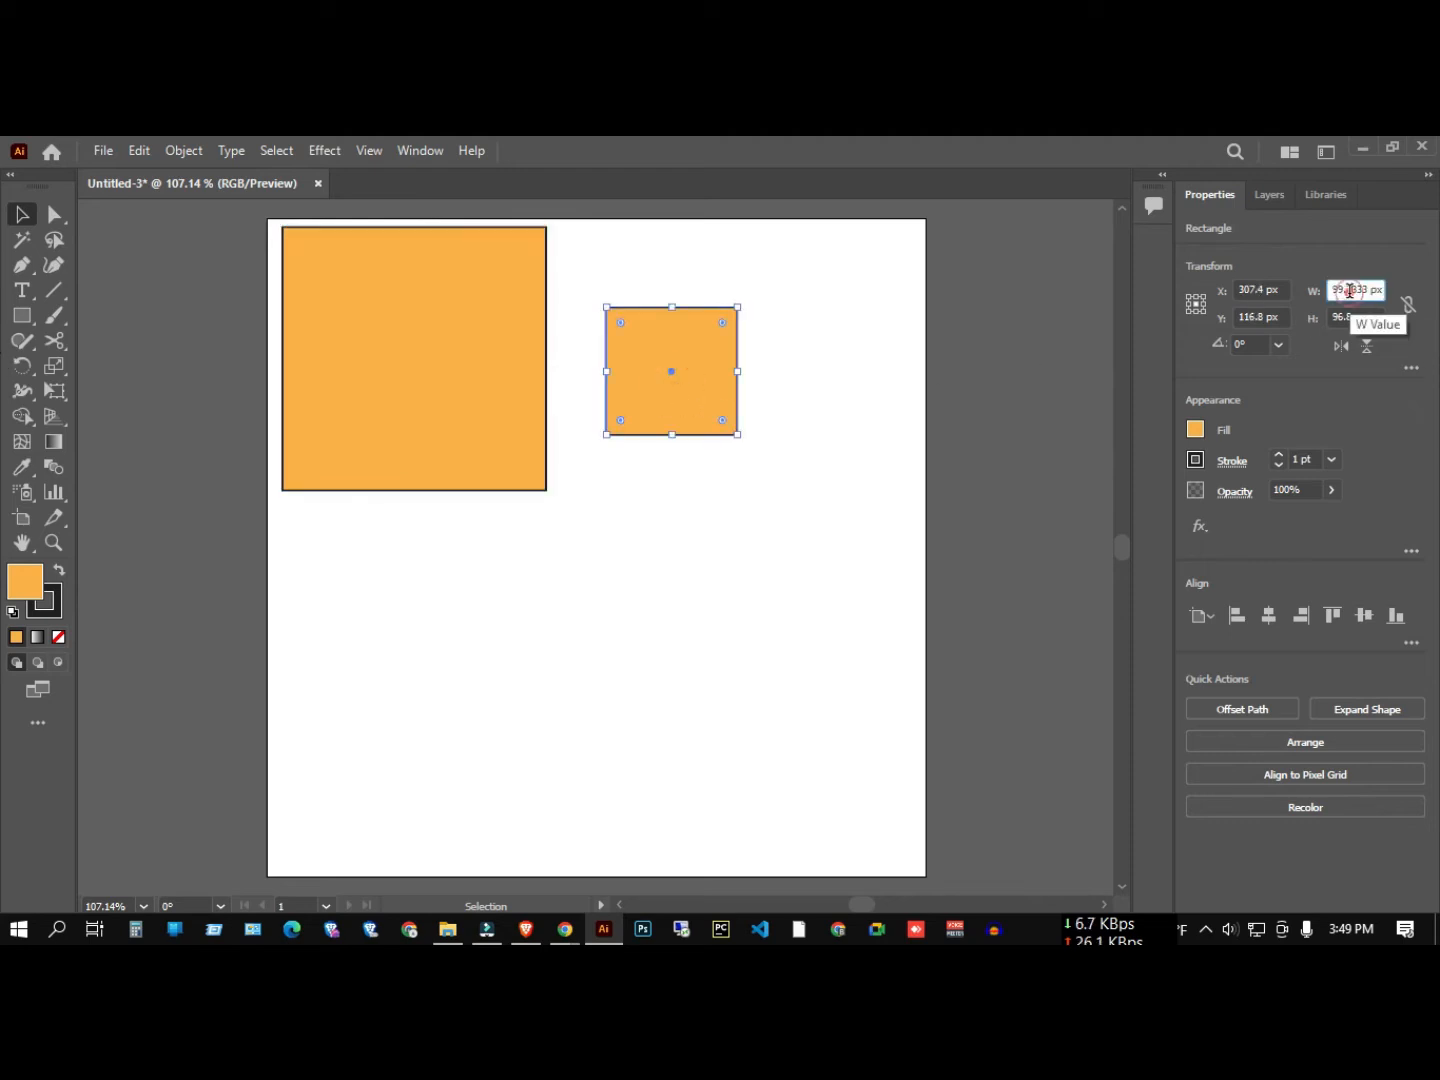
pyautogui.doubleClick(1349, 291)
pyautogui.click(1381, 425)
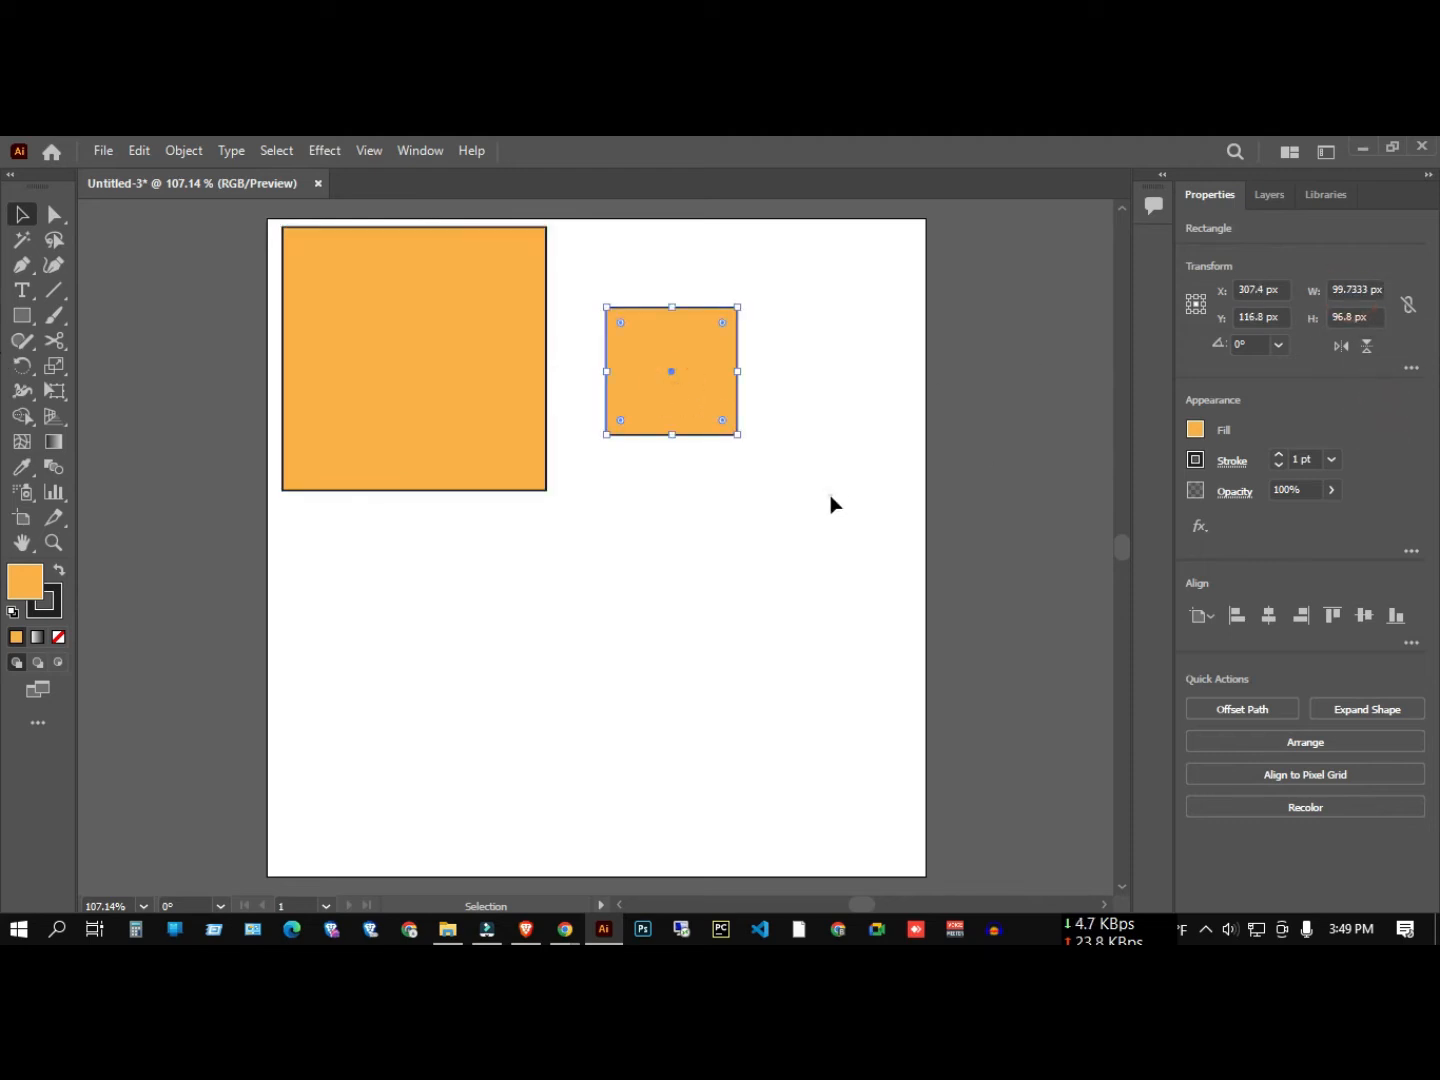
# Delete the smaller orange shape from the artboard.
pyautogui.click(830, 498)
pyautogui.scroll(1, 720, 500)
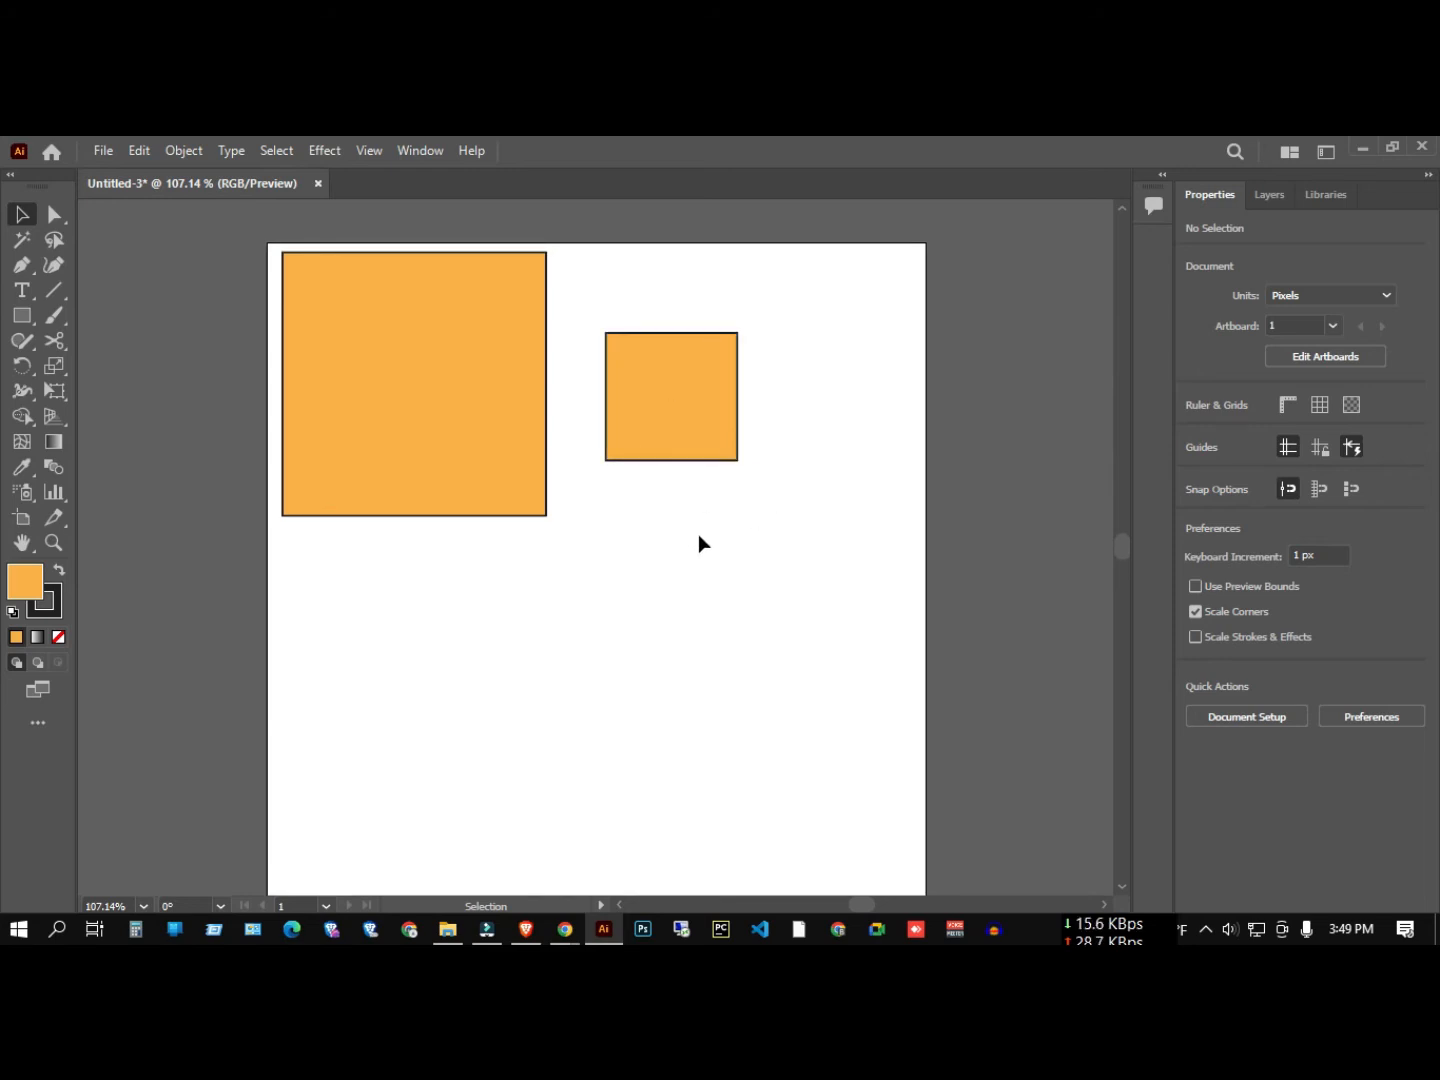
pyautogui.click(825, 407)
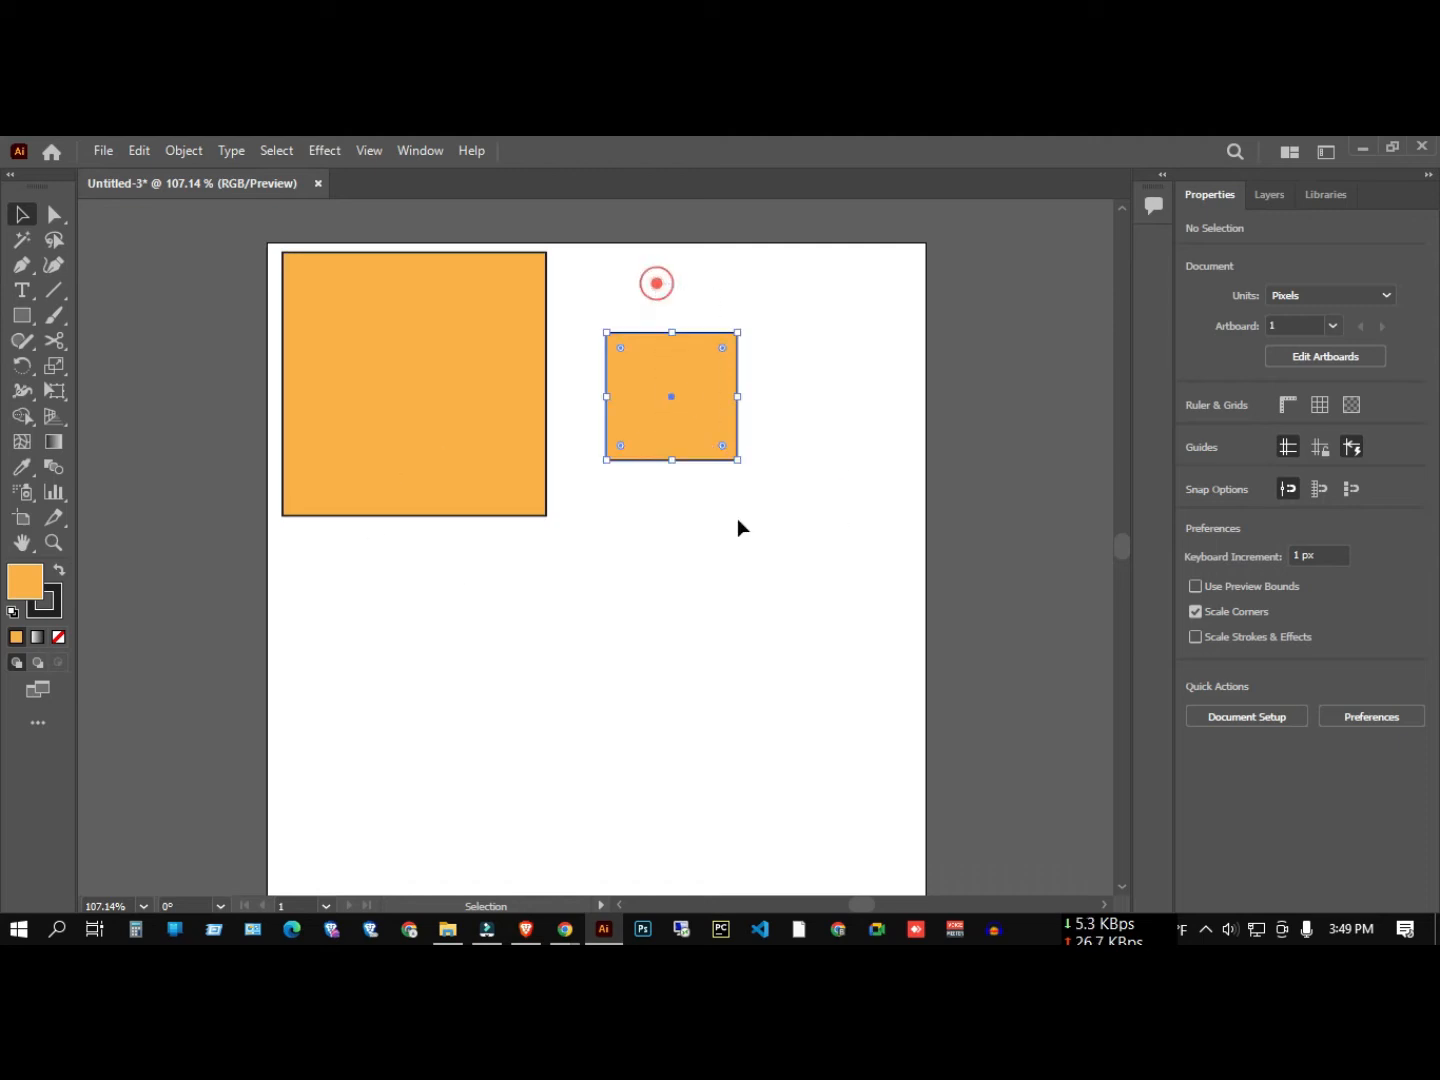
pyautogui.click(714, 452)
pyautogui.press('Delete')
# Create a copy of the orange square scaled uniformly to 500% with the Scale tool's options.
pyautogui.click(436, 412)
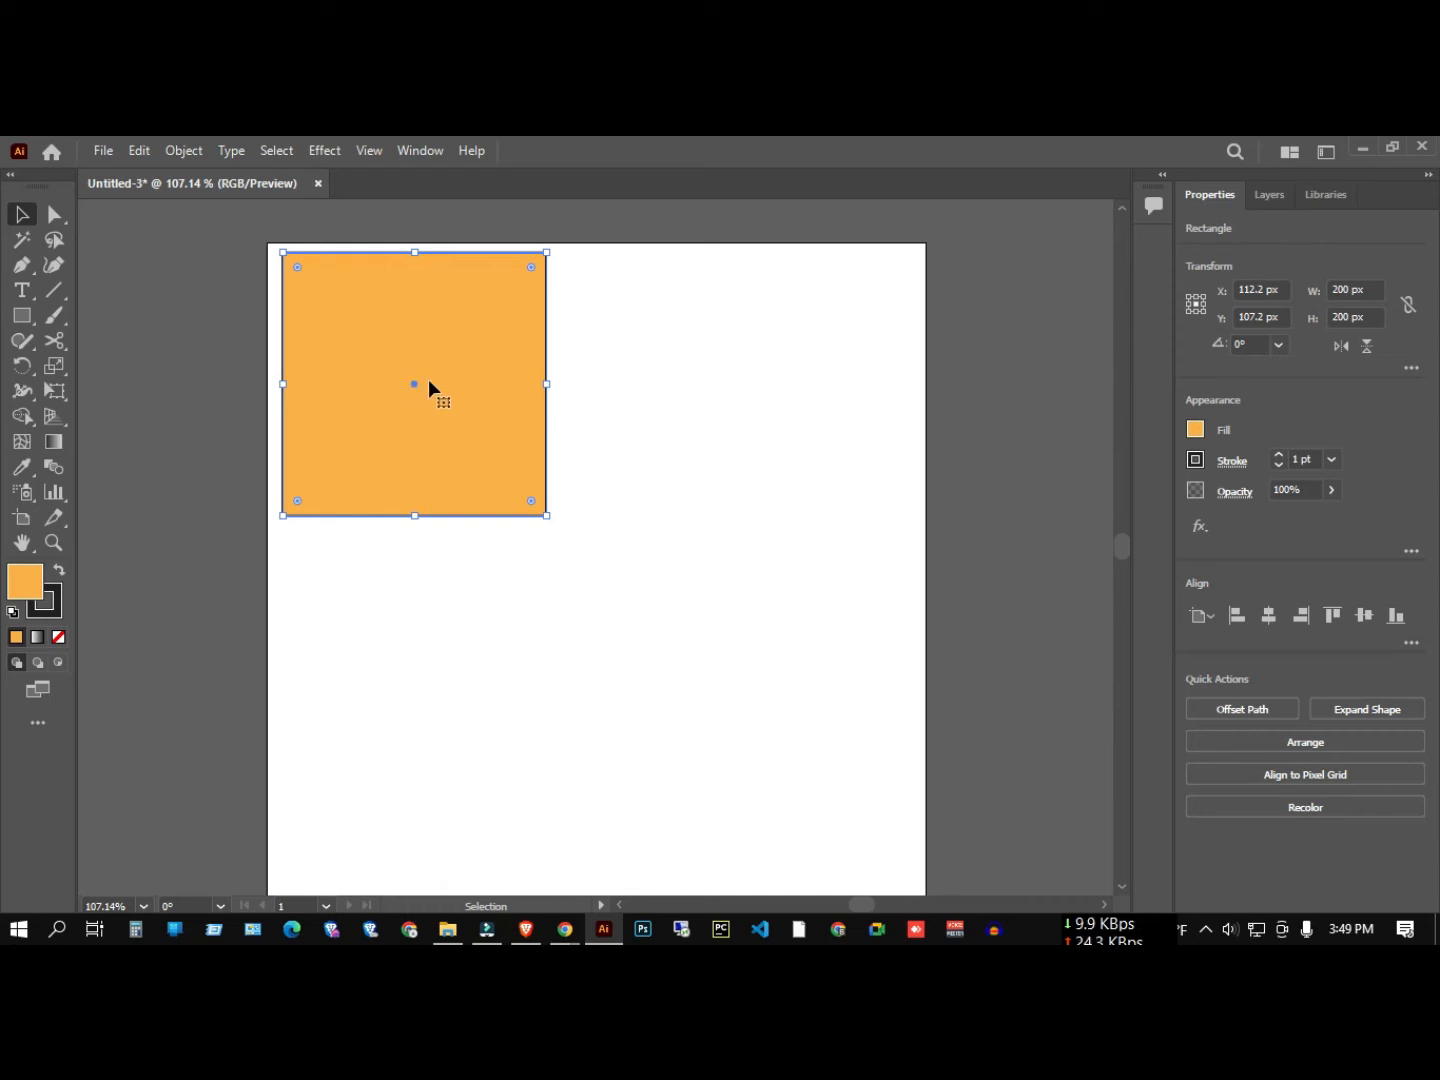
pyautogui.click(55, 364)
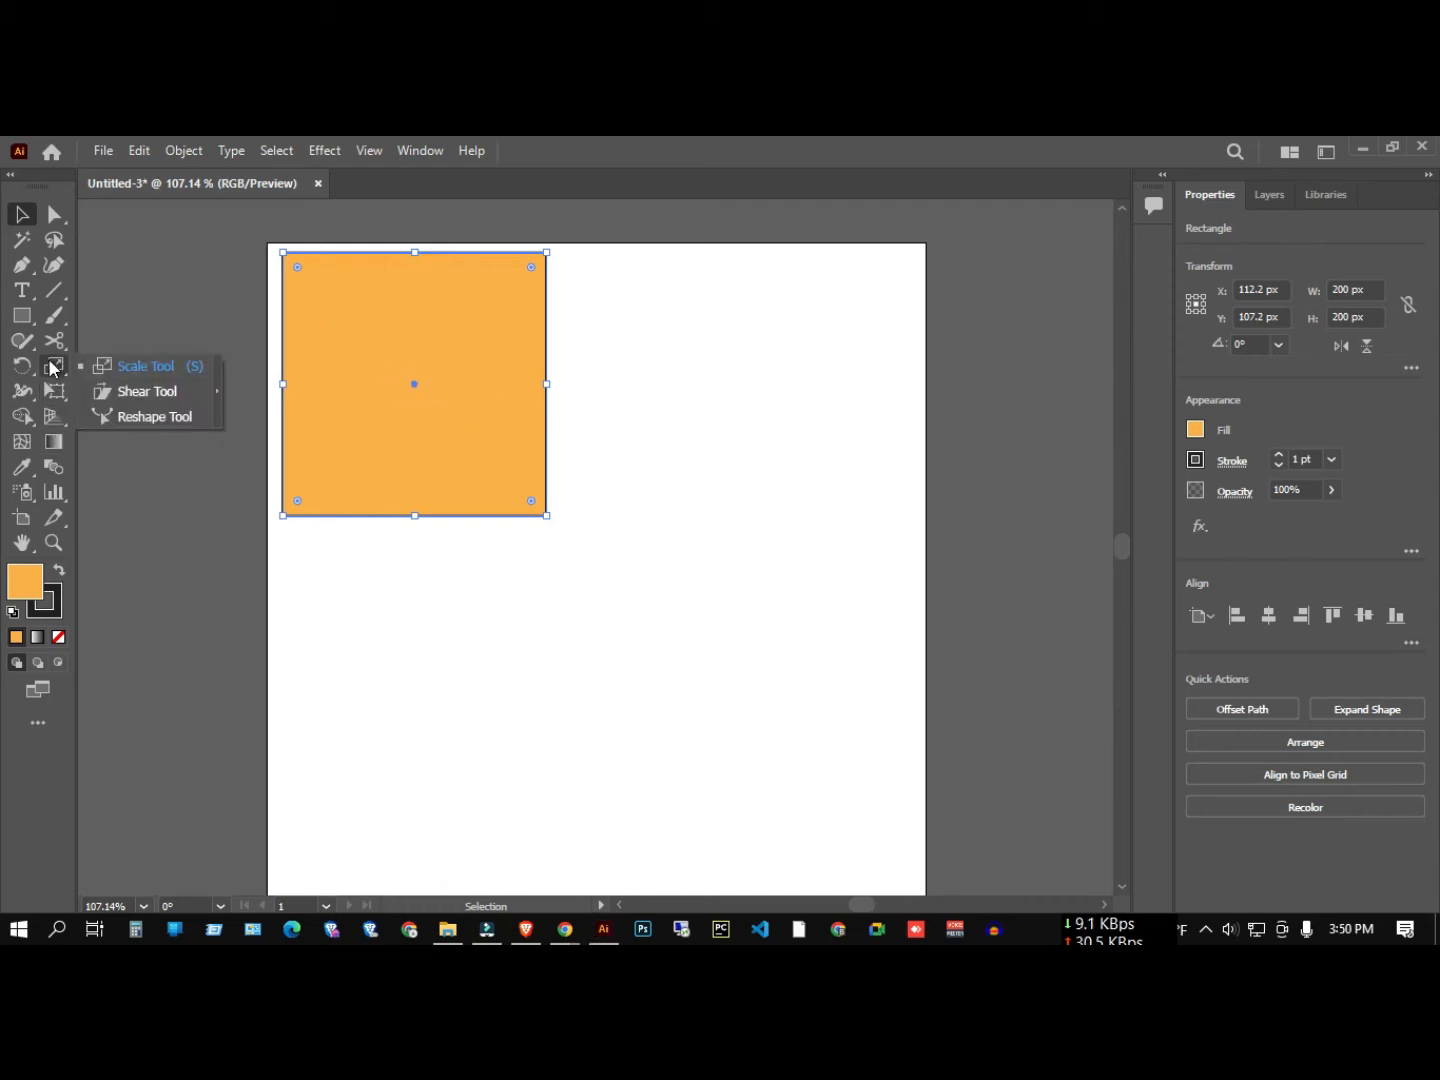
pyautogui.doubleClick(54, 366)
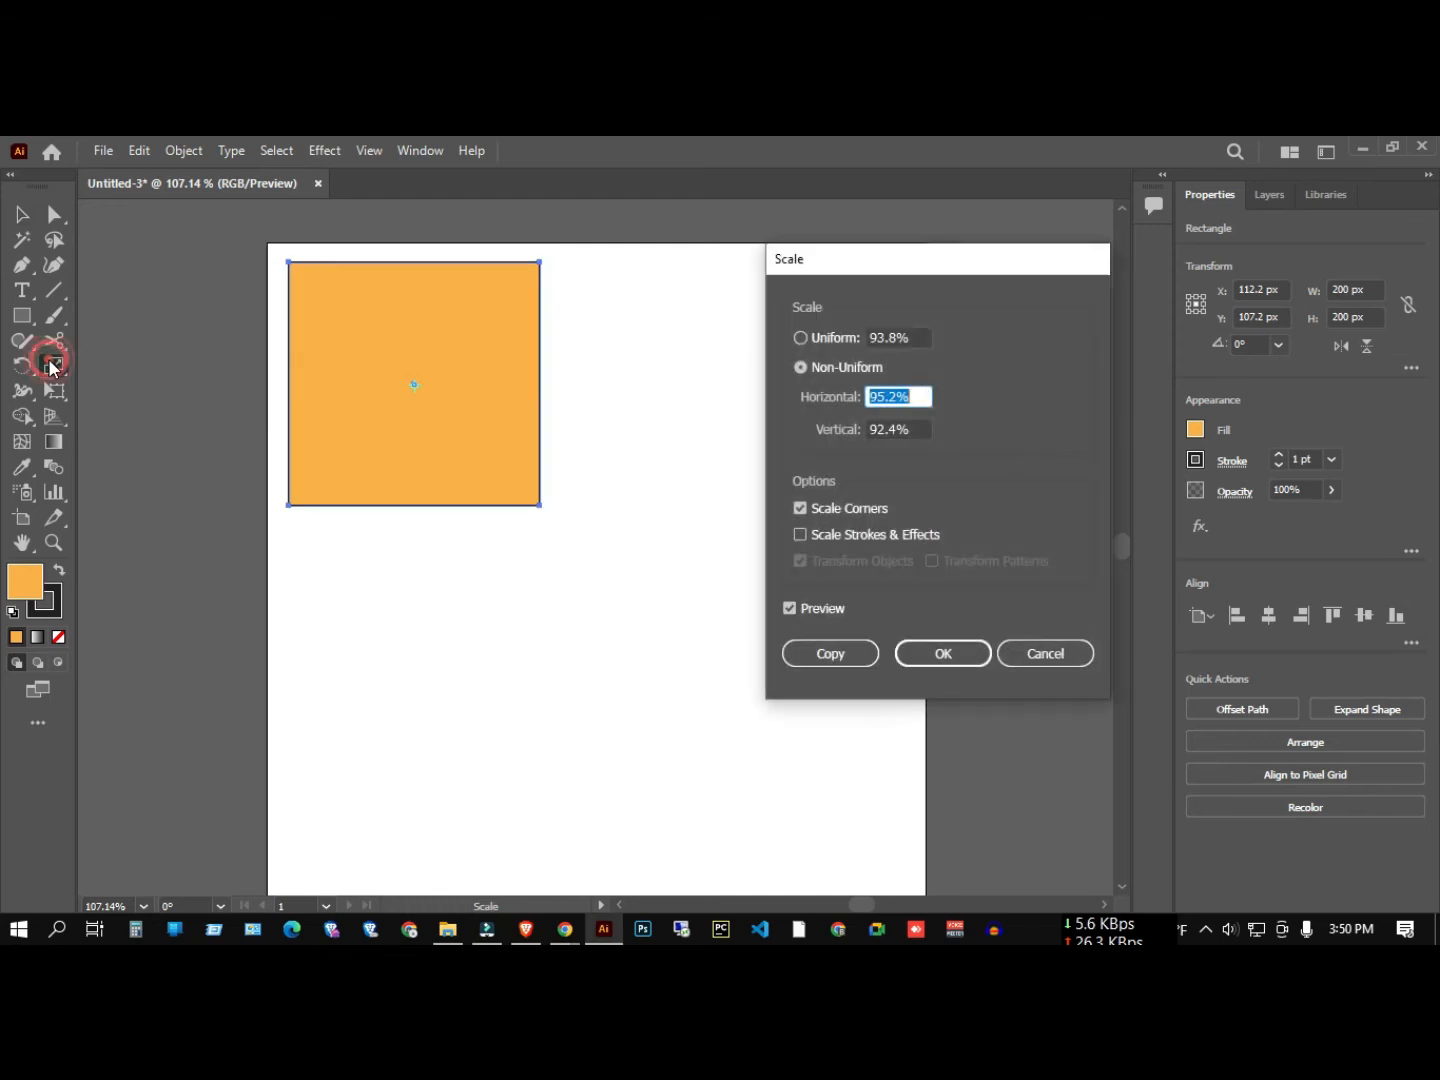
pyautogui.moveTo(900, 271); pyautogui.dragTo(829, 233)
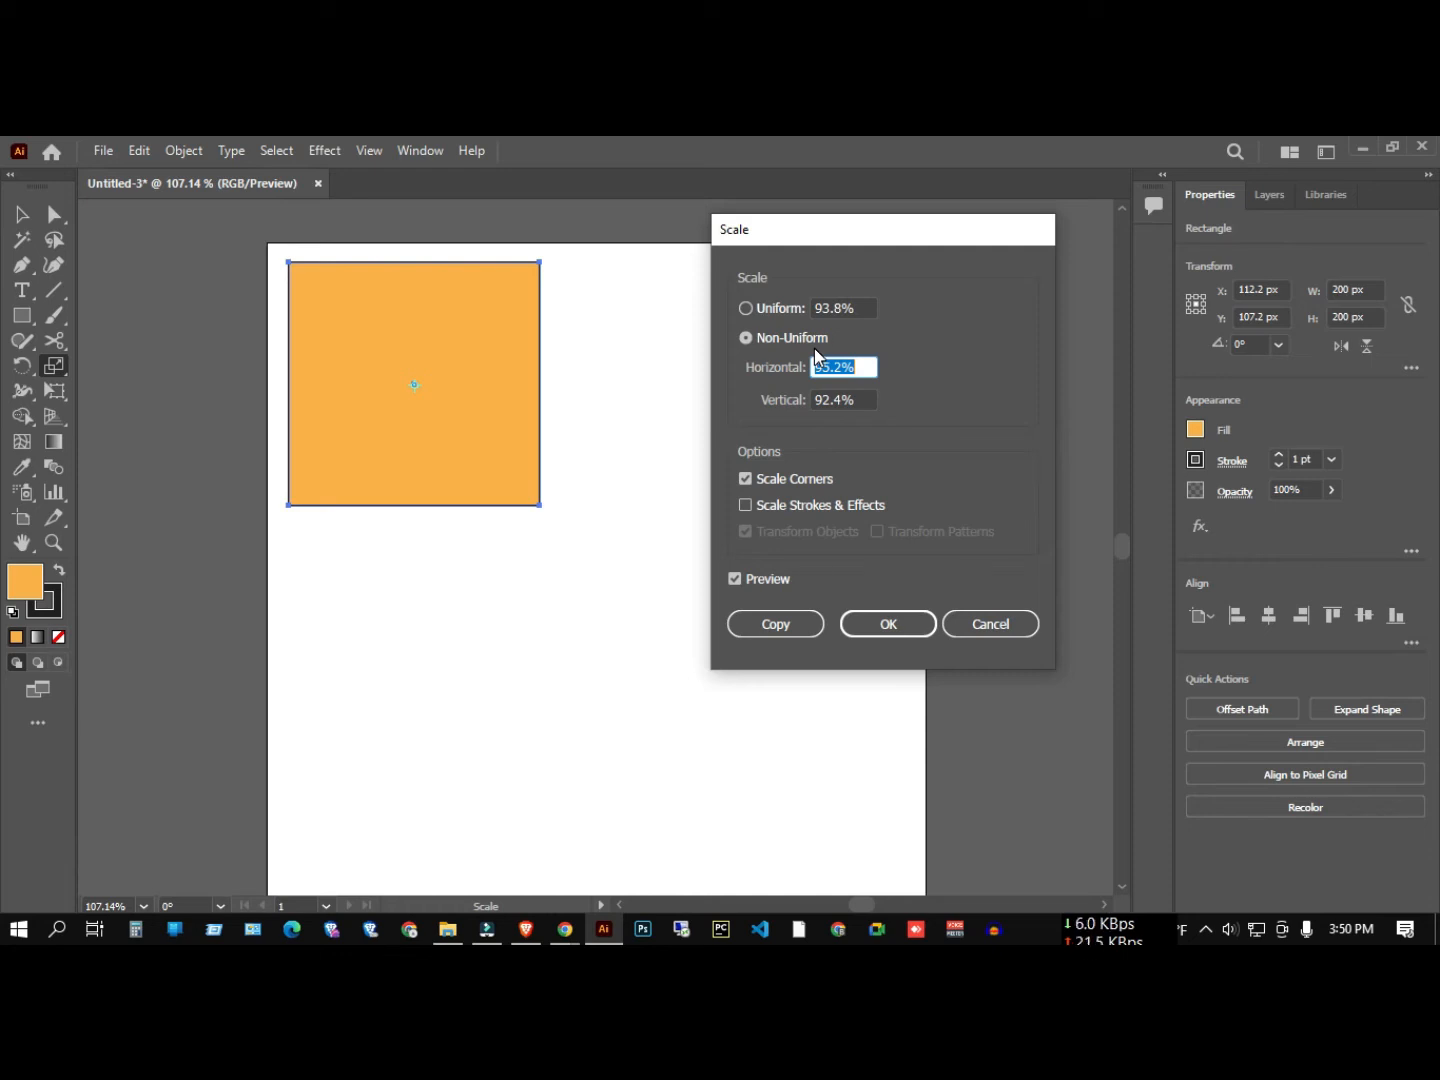
pyautogui.click(746, 308)
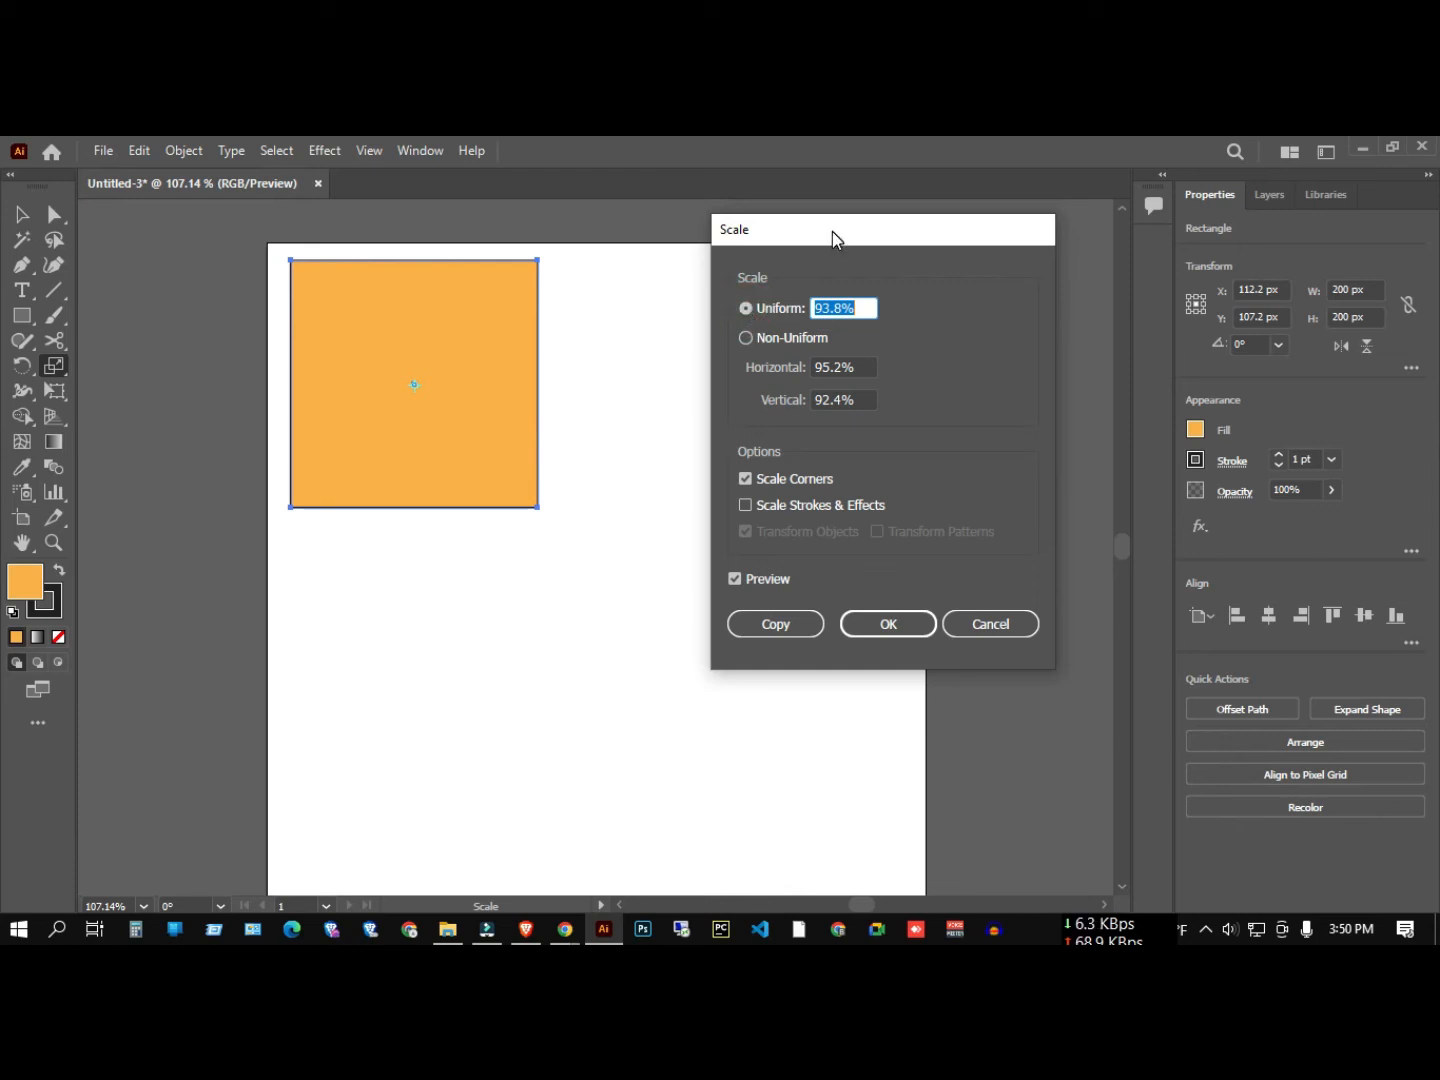
pyautogui.moveTo(832, 228); pyautogui.dragTo(714, 224)
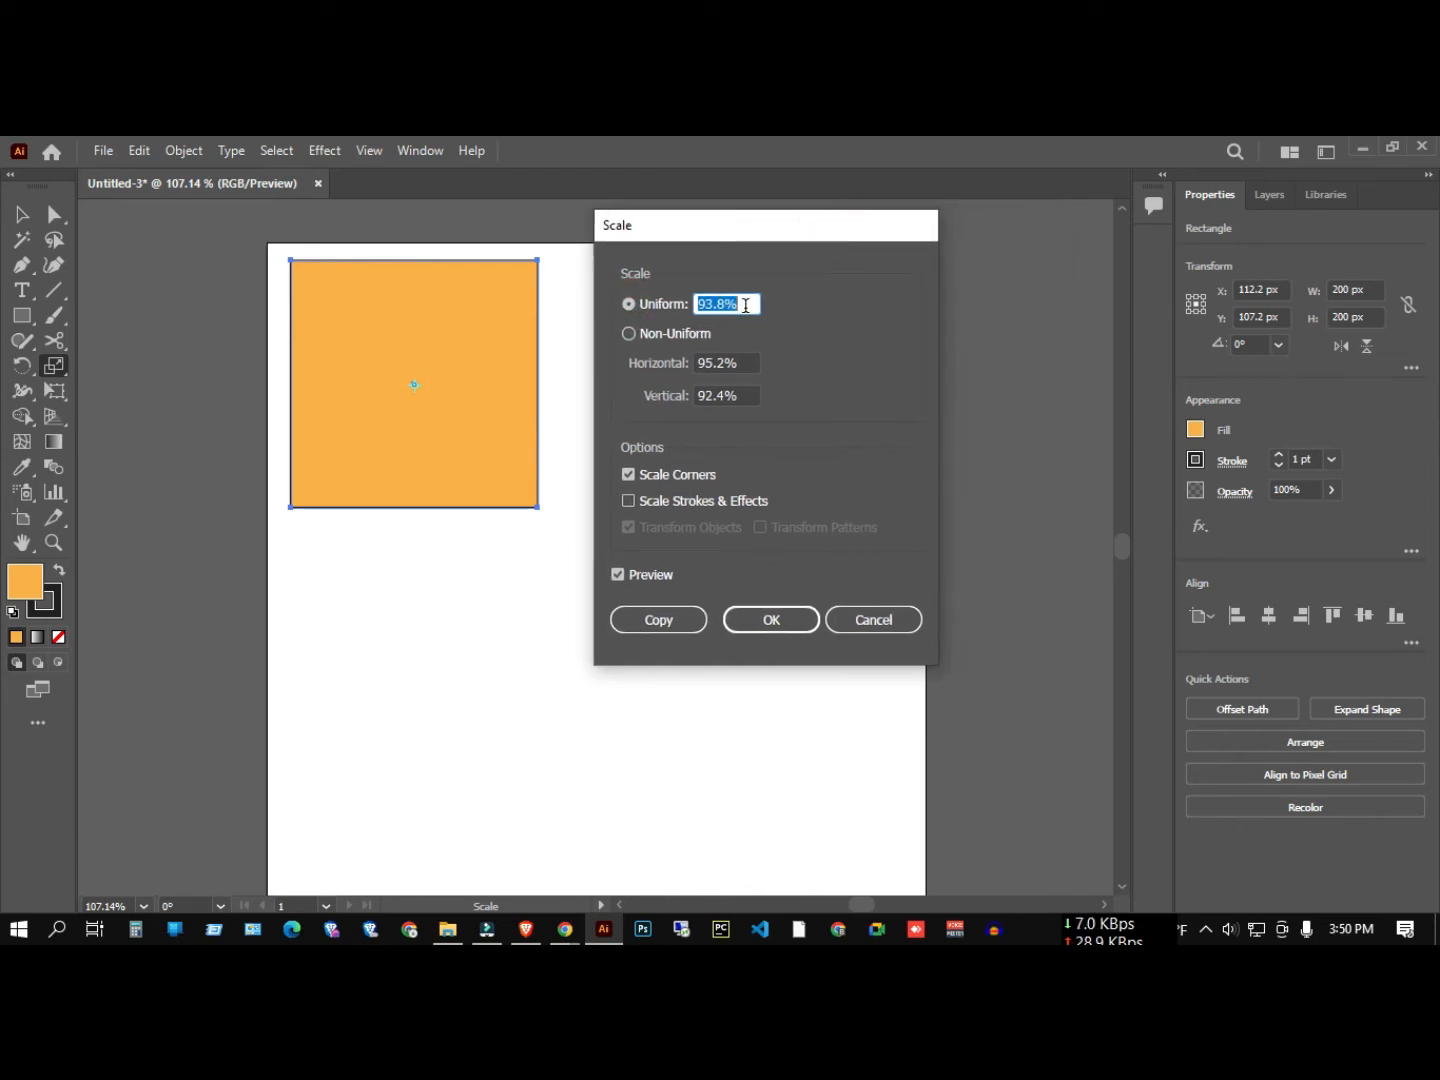
pyautogui.write('500')
pyautogui.click(821, 418)
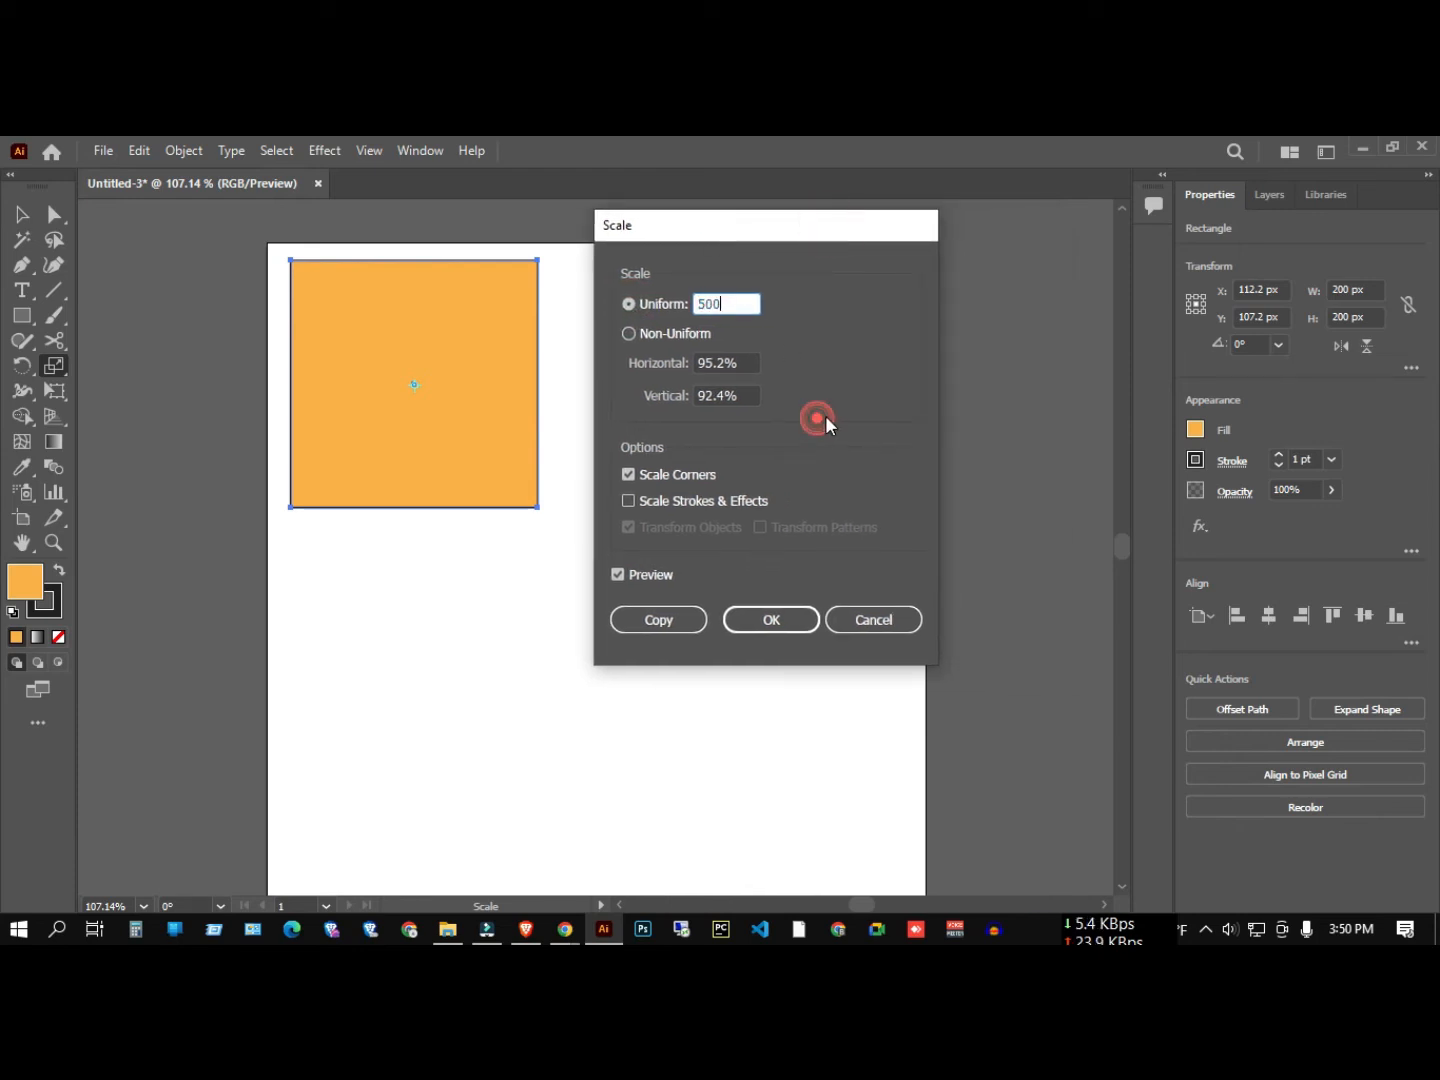
pyautogui.click(660, 622)
pyautogui.hotkey('ctrl', '-')
pyautogui.hotkey('ctrl', '-')
pyautogui.hotkey('ctrl', '-')
pyautogui.hotkey('ctrl', '-')
pyautogui.hotkey('ctrl', '-')
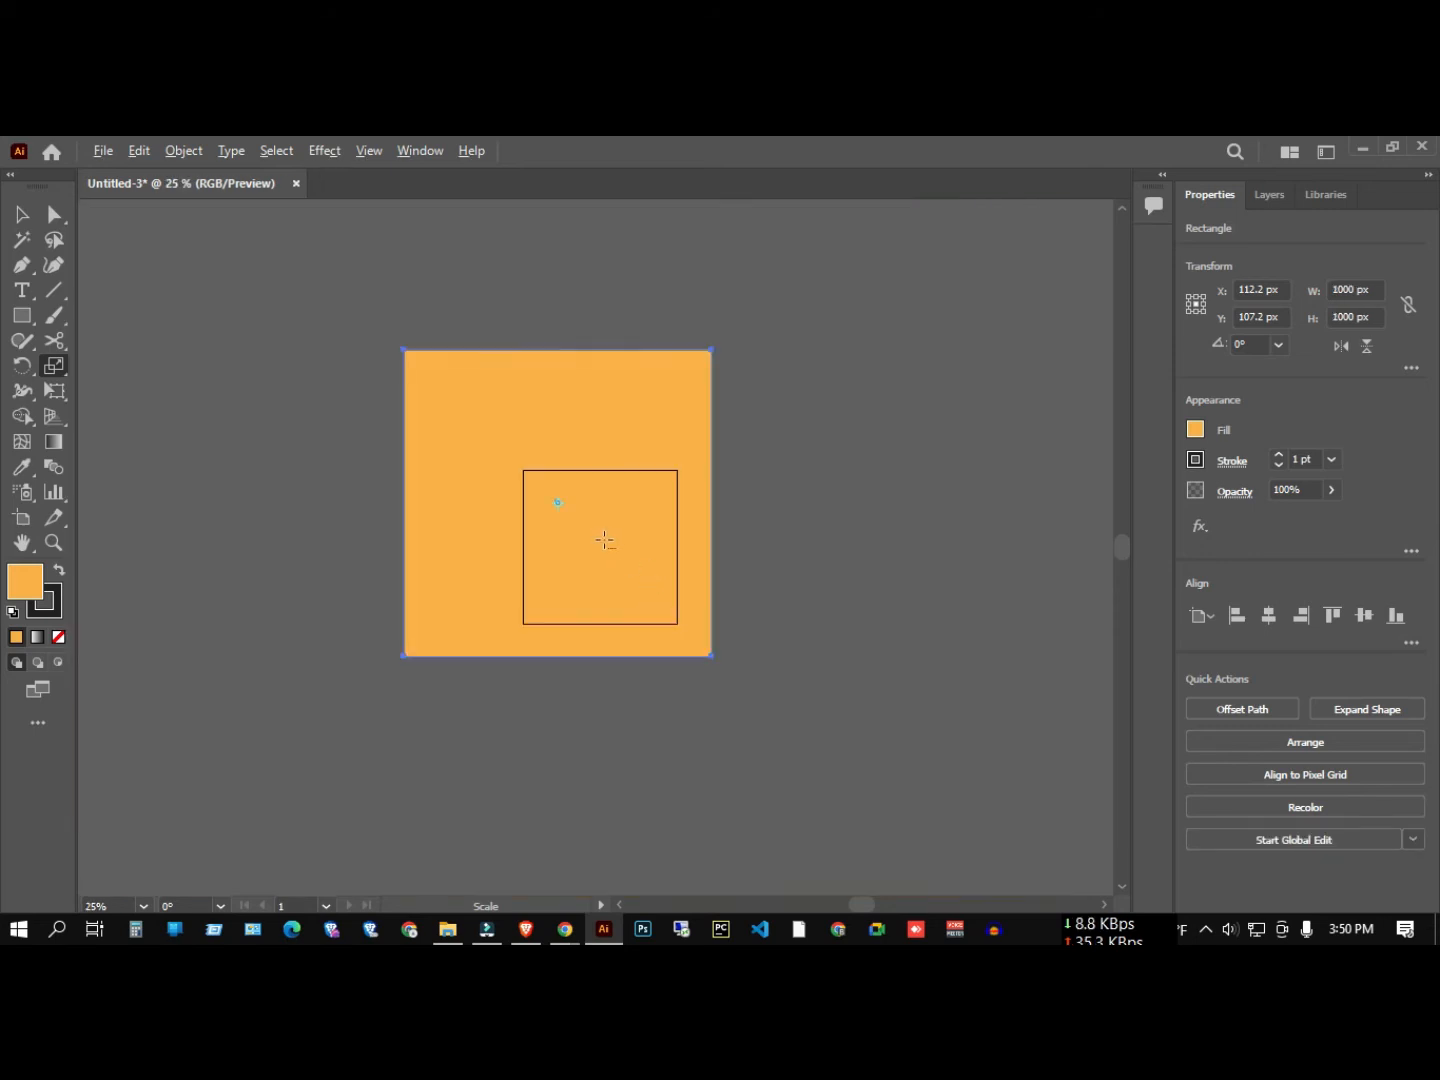
# Undo the enlarged copy of the orange square and switch to the Selection tool.
pyautogui.hotkey('ctrl', 'z')
pyautogui.click(22, 214)
pyautogui.click(499, 313)
# Create a copy of the orange square scaled uniformly to 50% with the Scale tool's options.
pyautogui.hotkey('ctrl', '+')
pyautogui.click(582, 524)
pyautogui.hotkey('ctrl', '+')
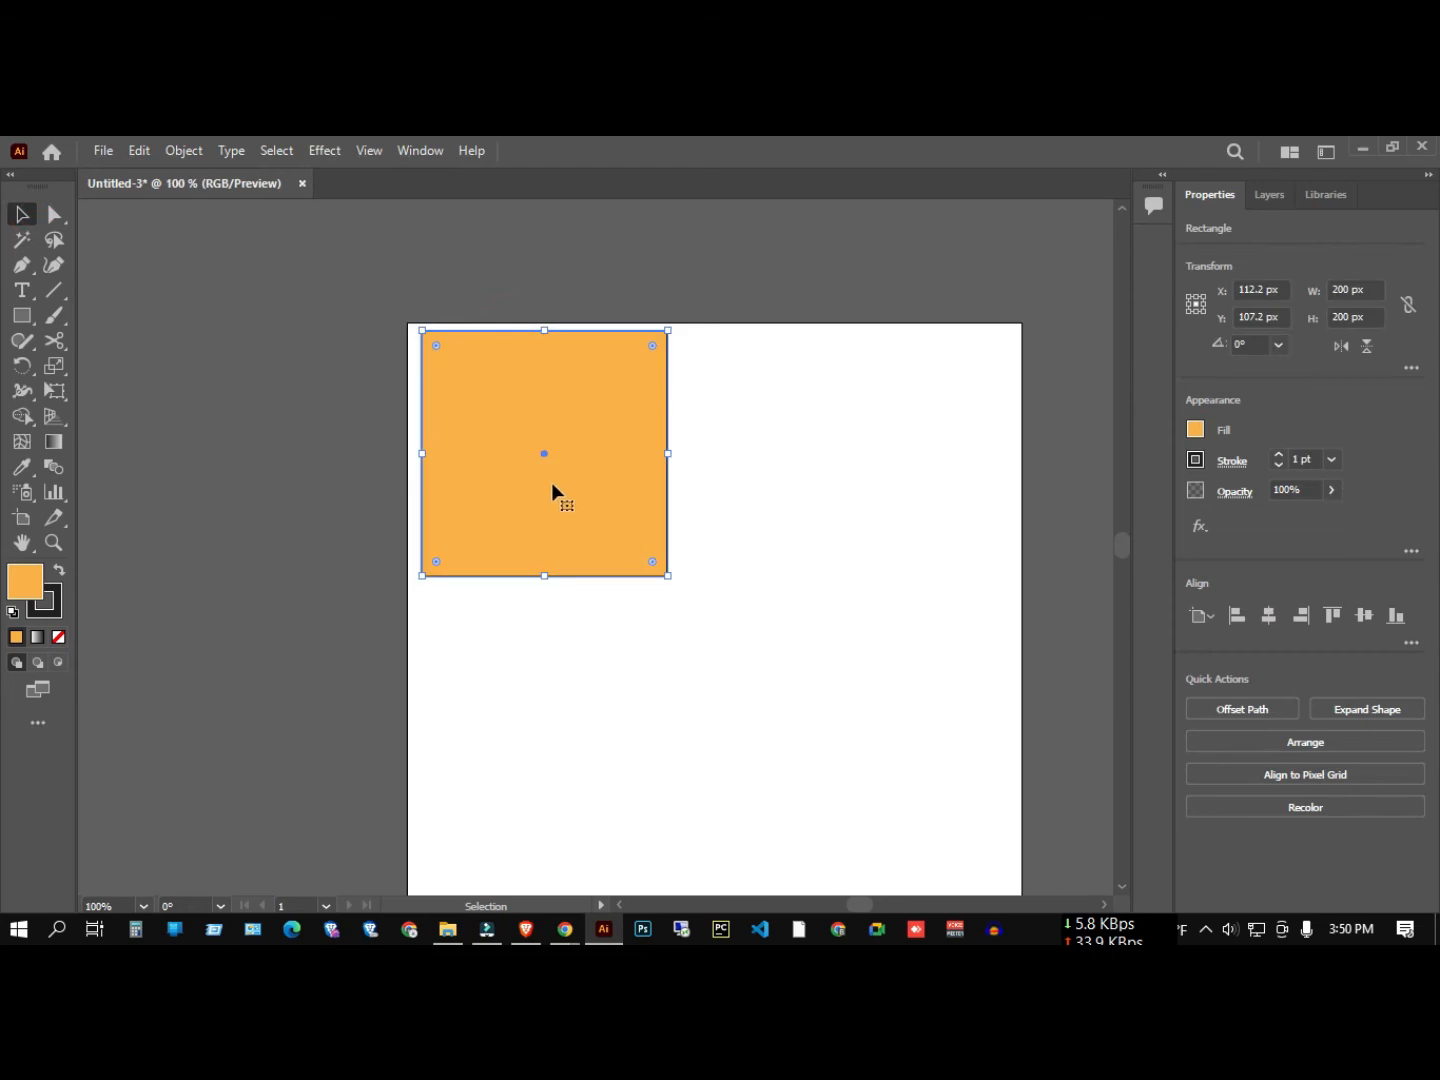
pyautogui.doubleClick(55, 368)
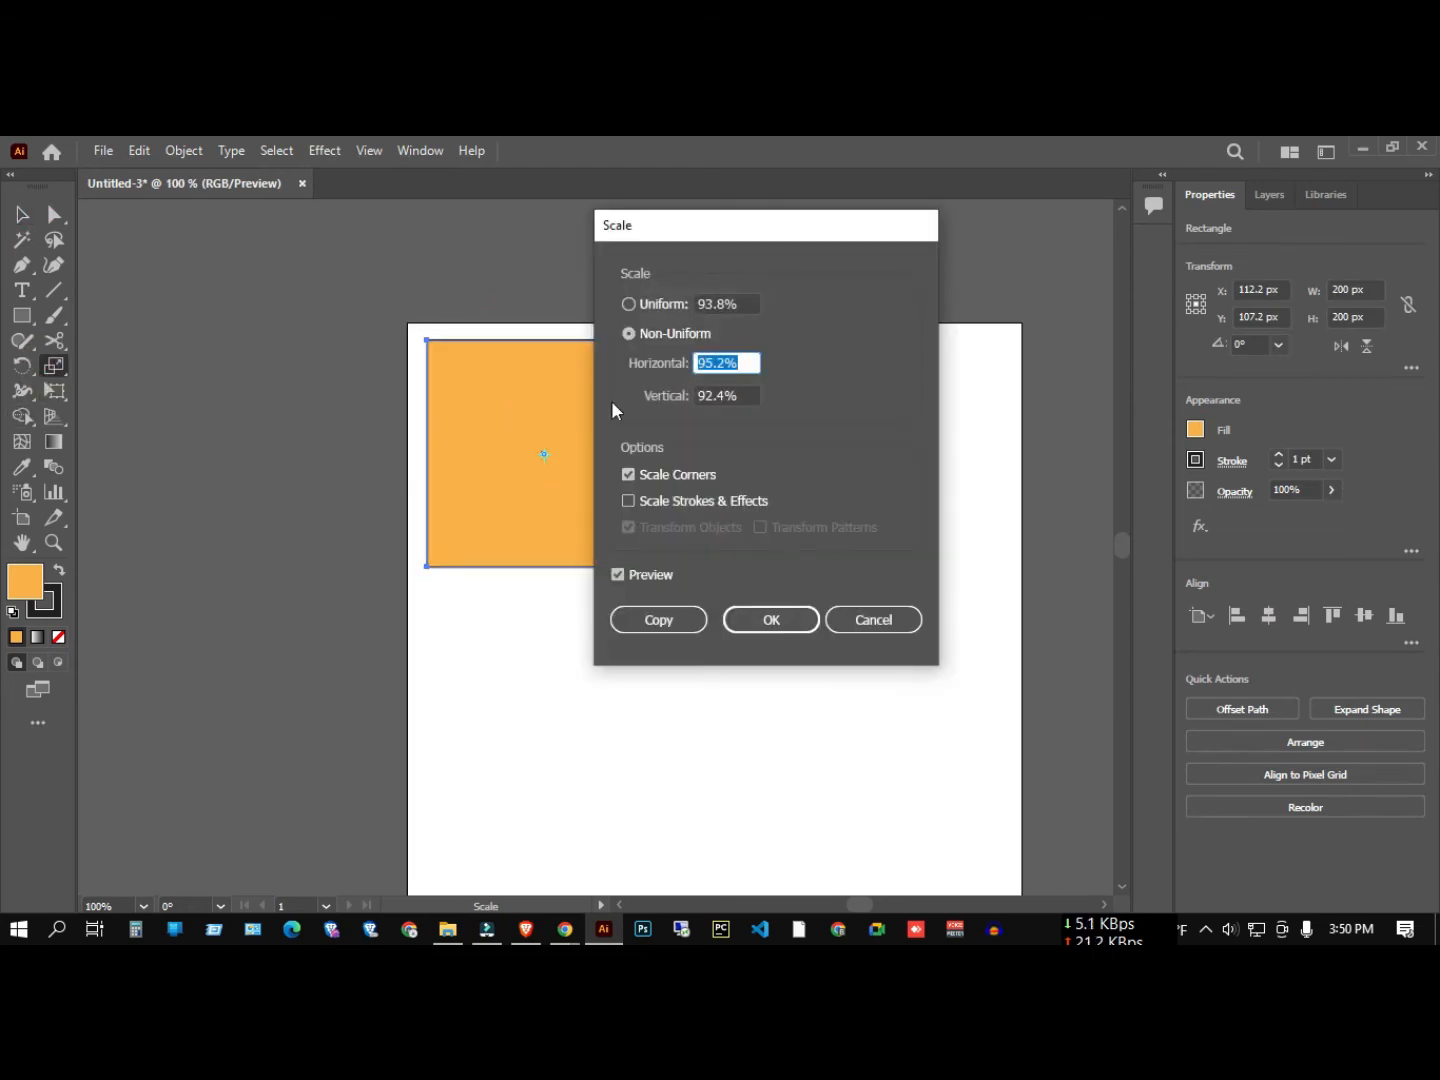
pyautogui.click(630, 303)
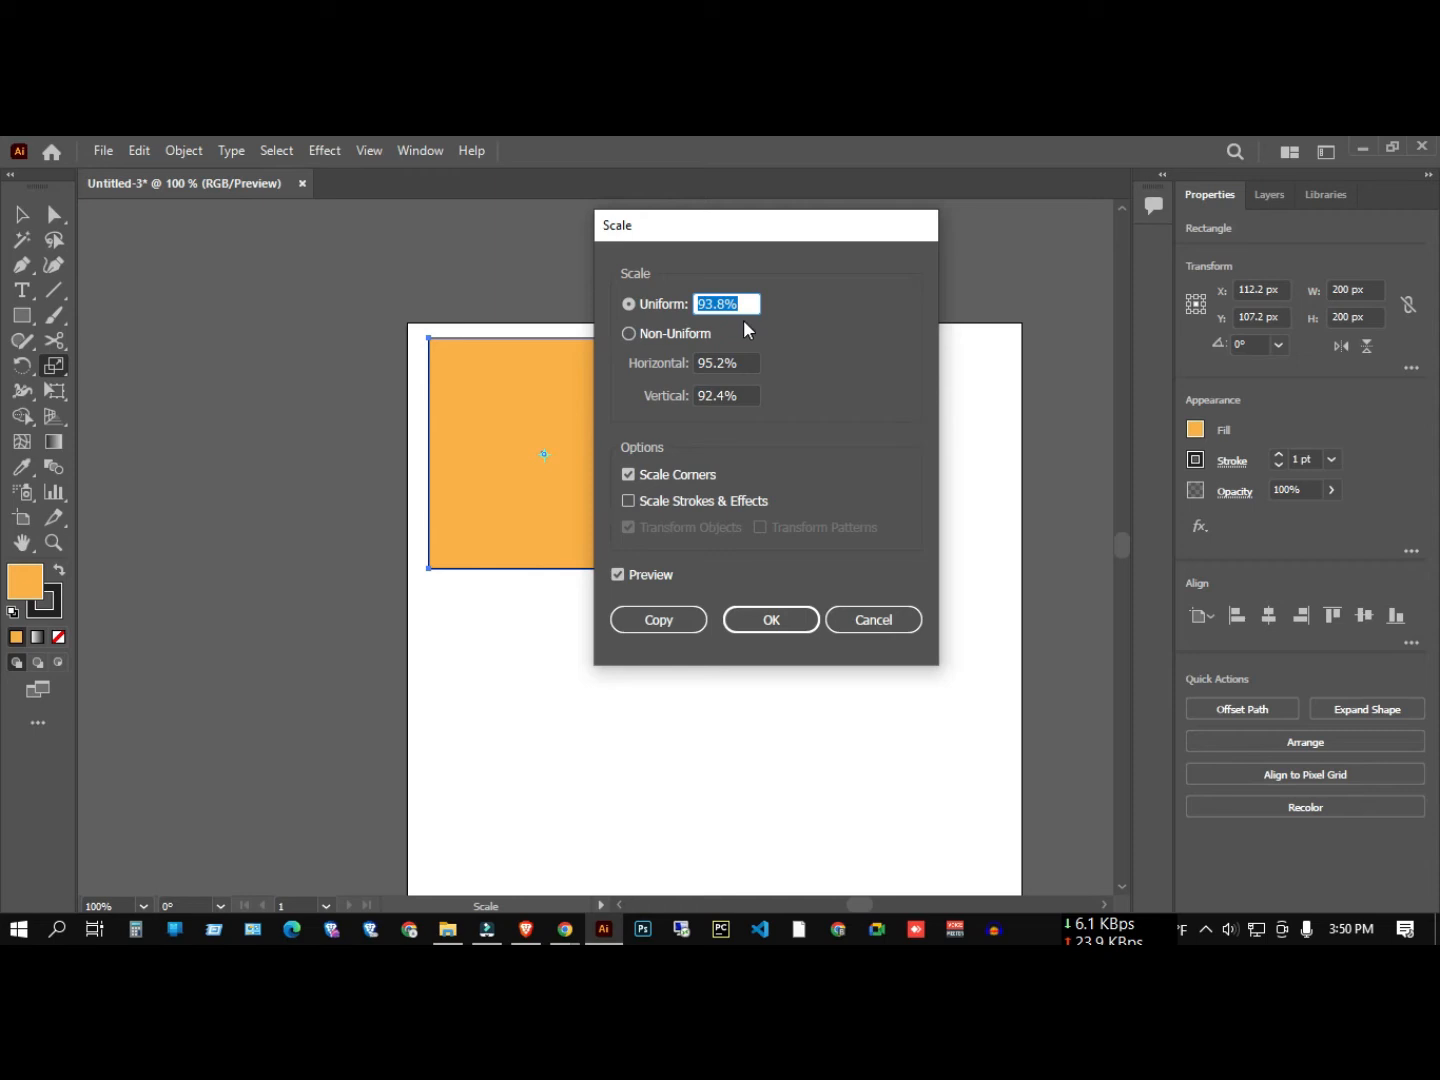
pyautogui.write('50')
pyautogui.click(659, 618)
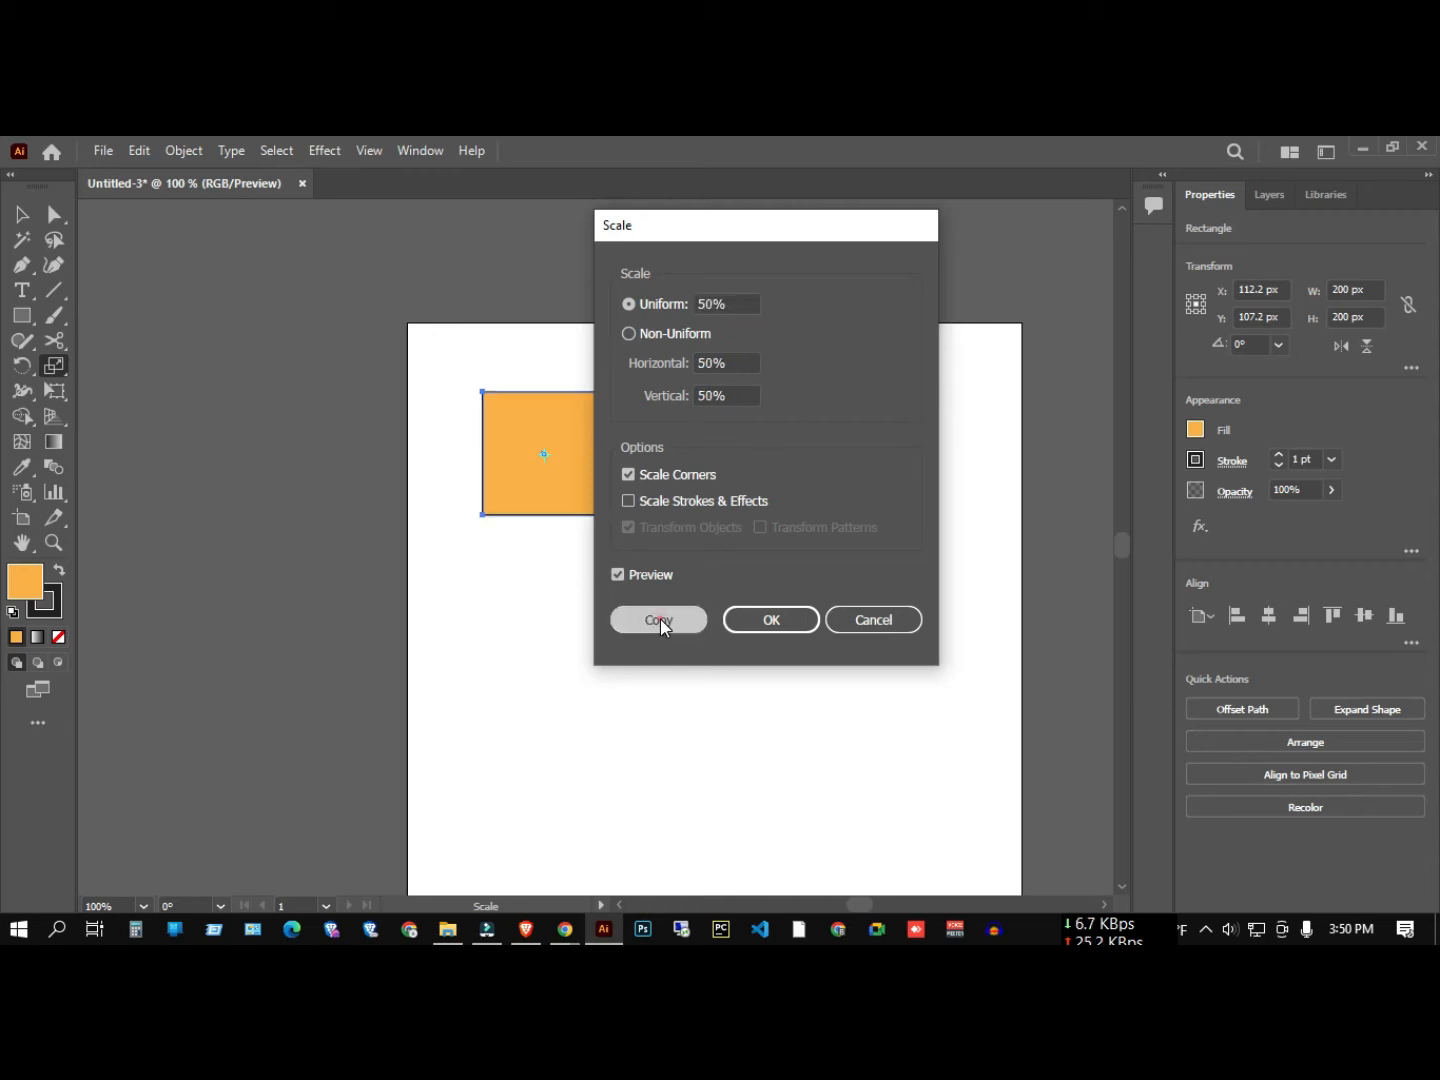
pyautogui.scroll(2, 510, 371)
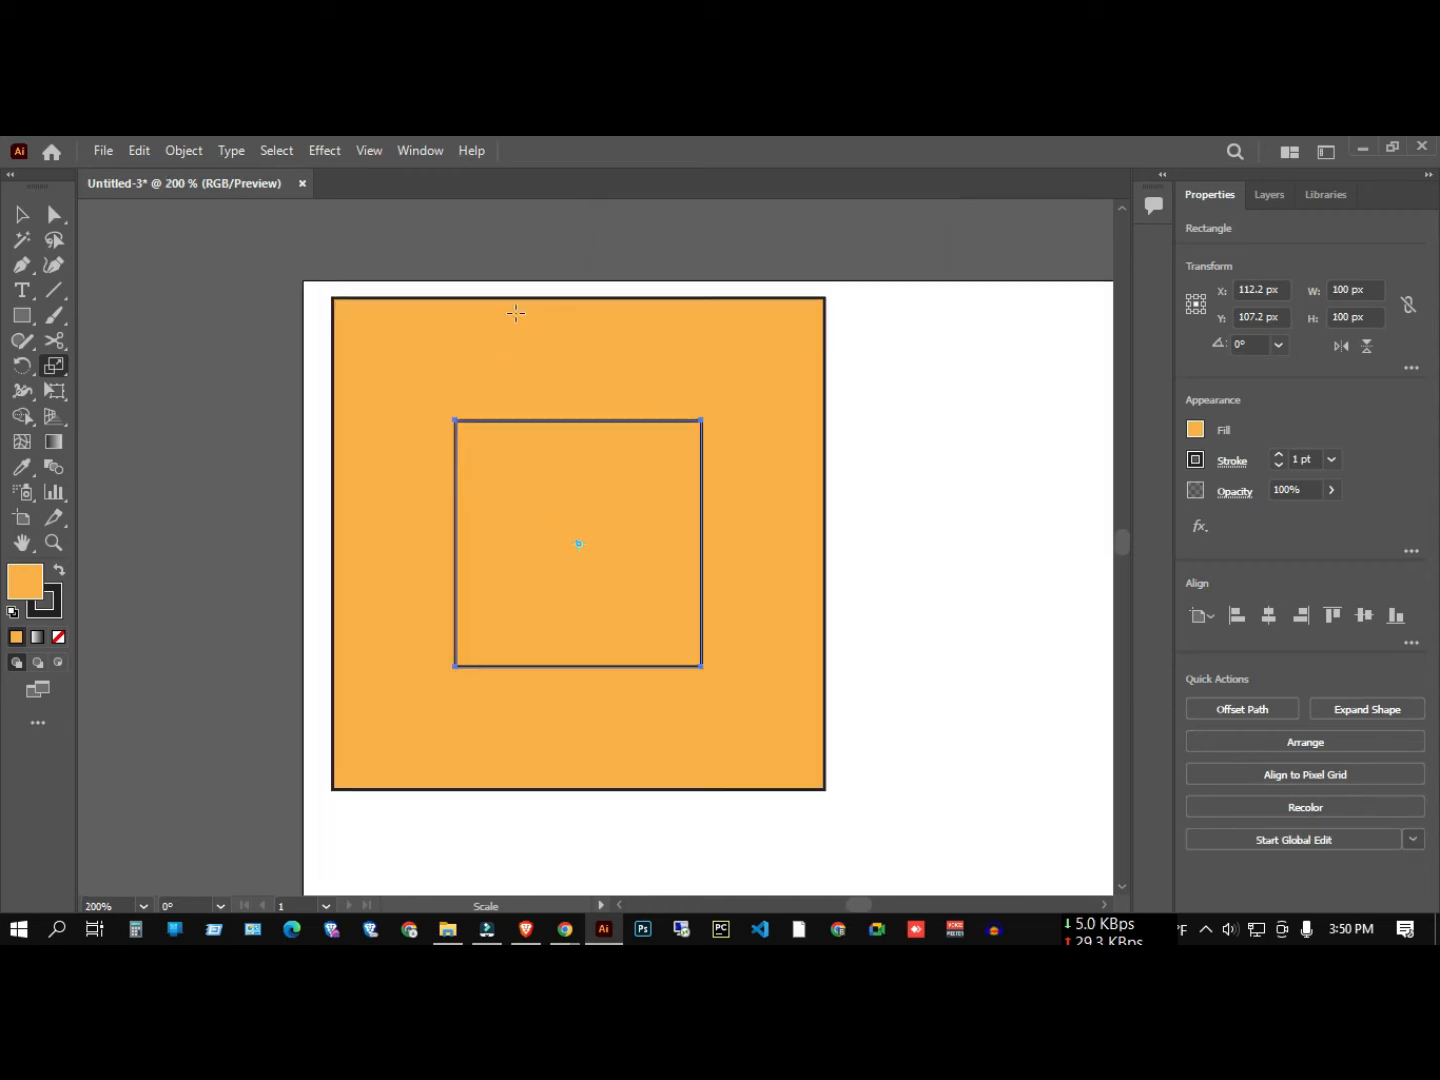
# Move the half-size copy out of the large orange square onto the empty area beside it.
pyautogui.click(22, 212)
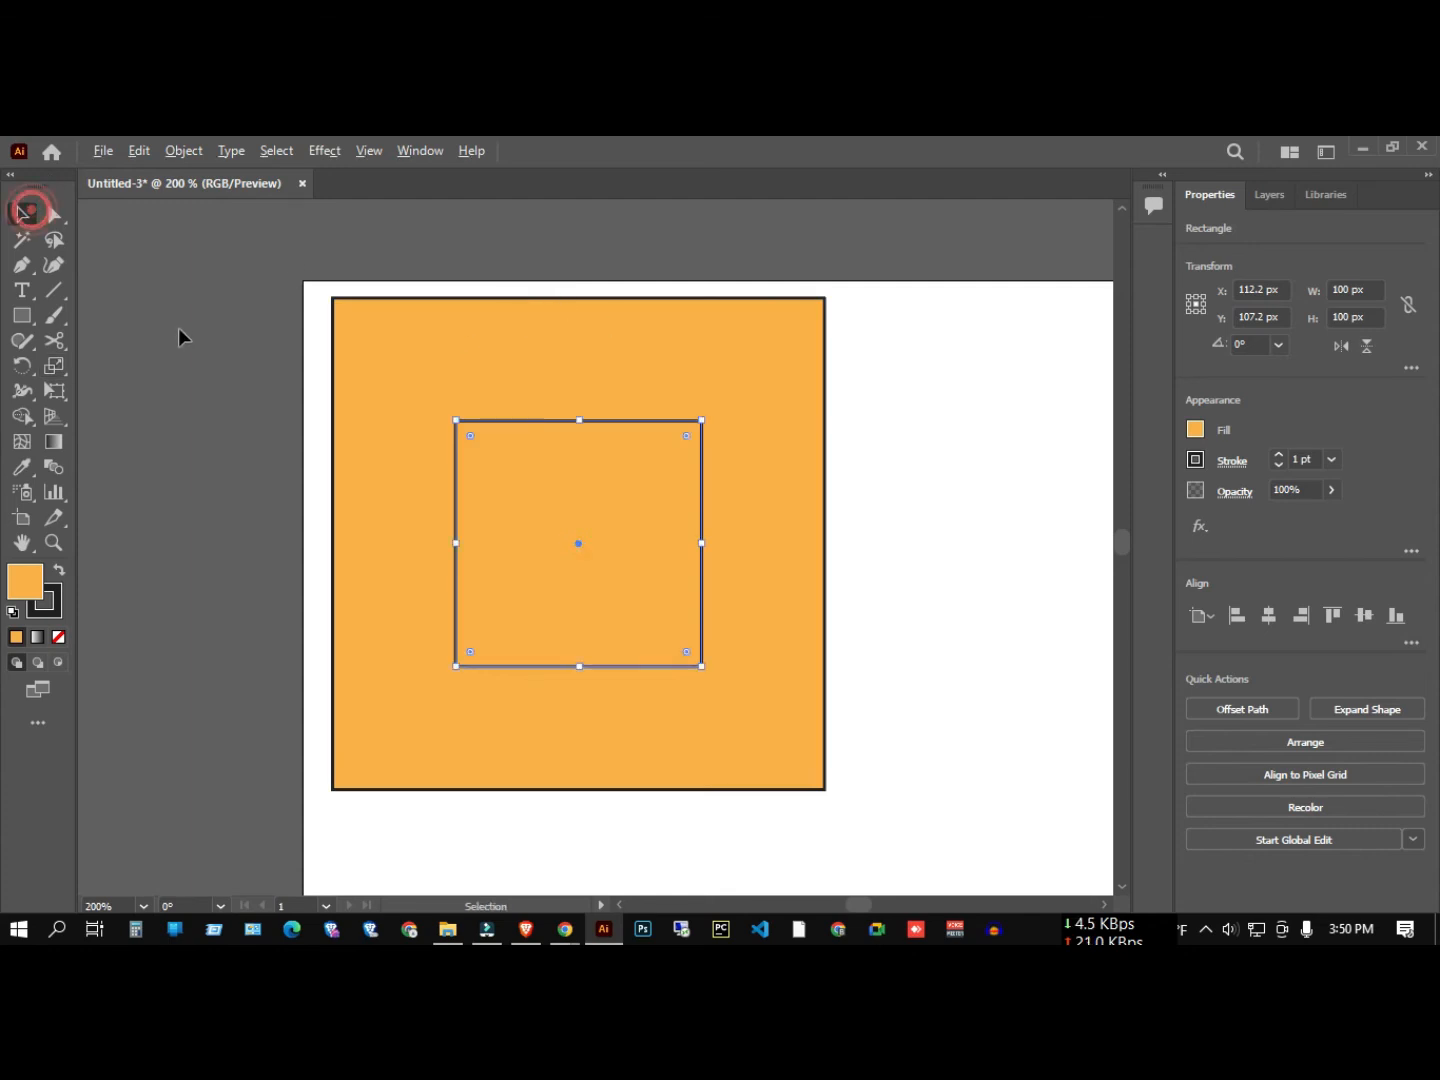
pyautogui.scroll(-3, 305, 419)
pyautogui.scroll(2, 302, 408)
pyautogui.moveTo(302, 408); pyautogui.dragTo(644, 418)
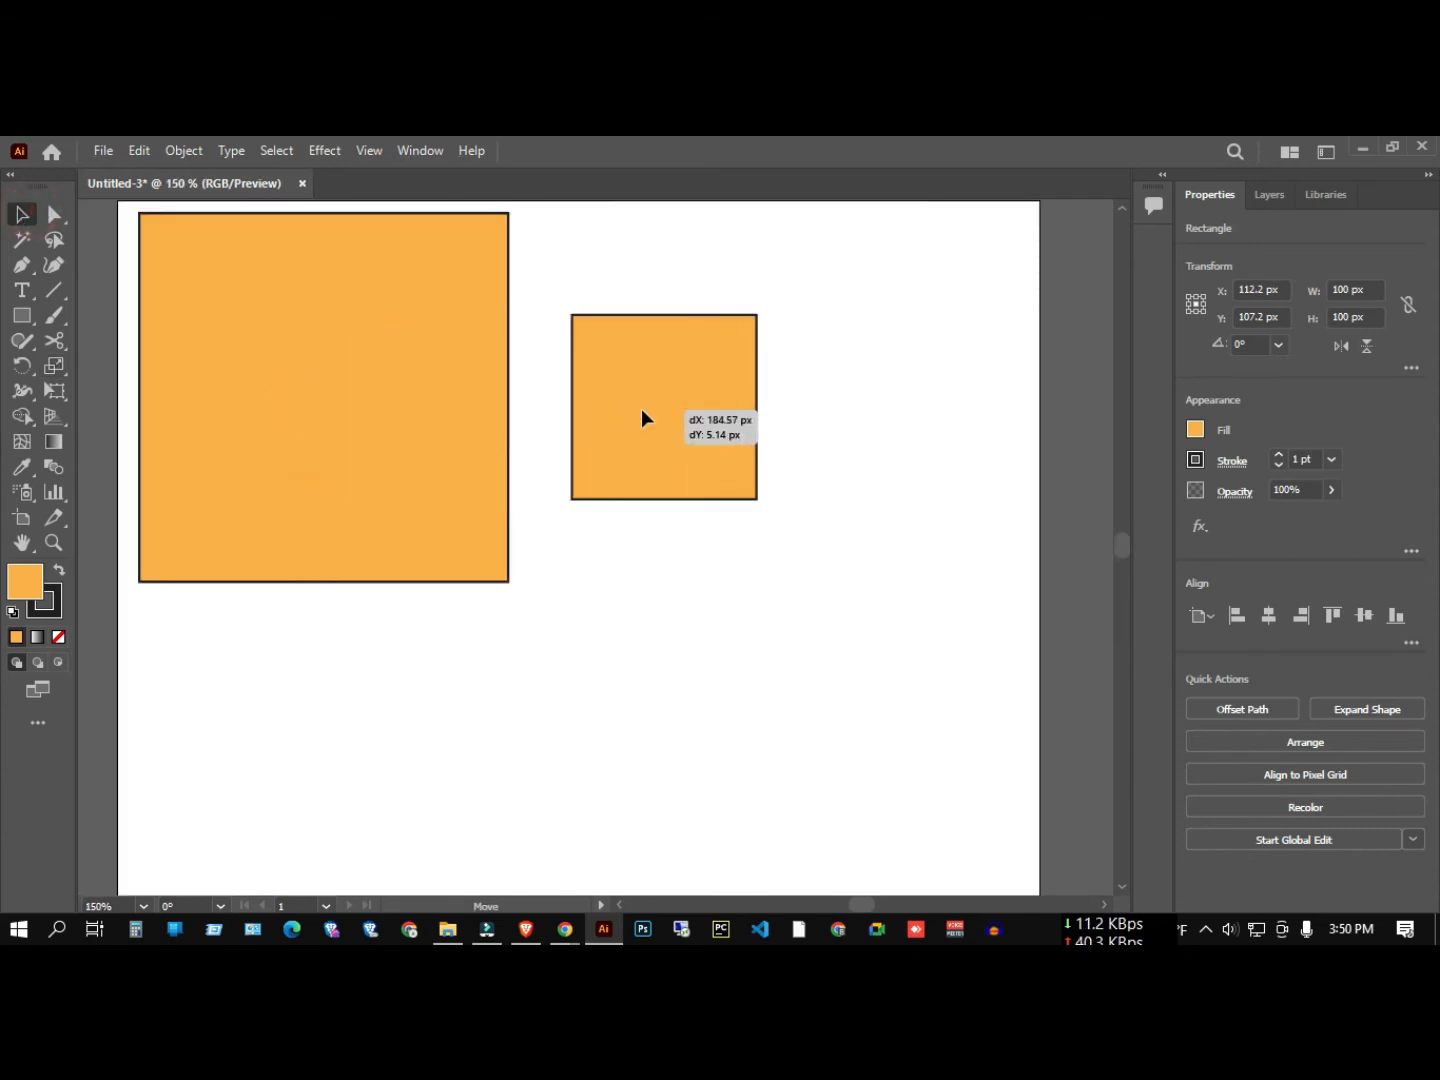
pyautogui.scroll(-2, 624, 420)
pyautogui.scroll(2, 602, 420)
# Compare the width and height of the large orange square with those of its half-size copy.
pyautogui.click(641, 513)
pyautogui.click(460, 440)
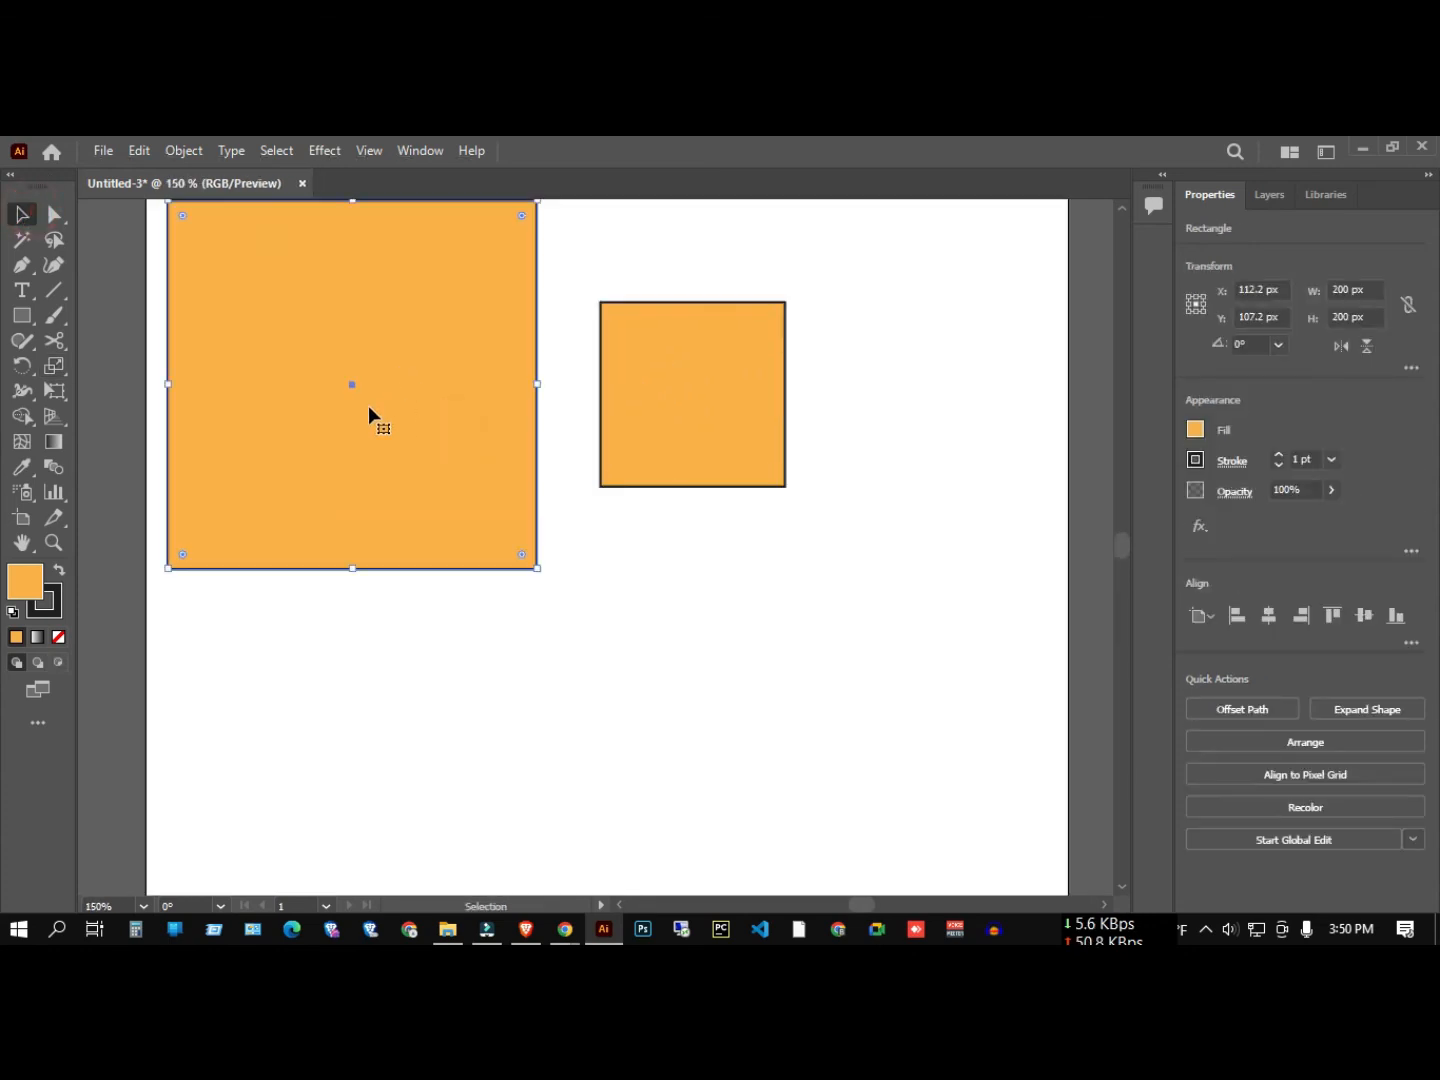
pyautogui.scroll(1, 420, 370)
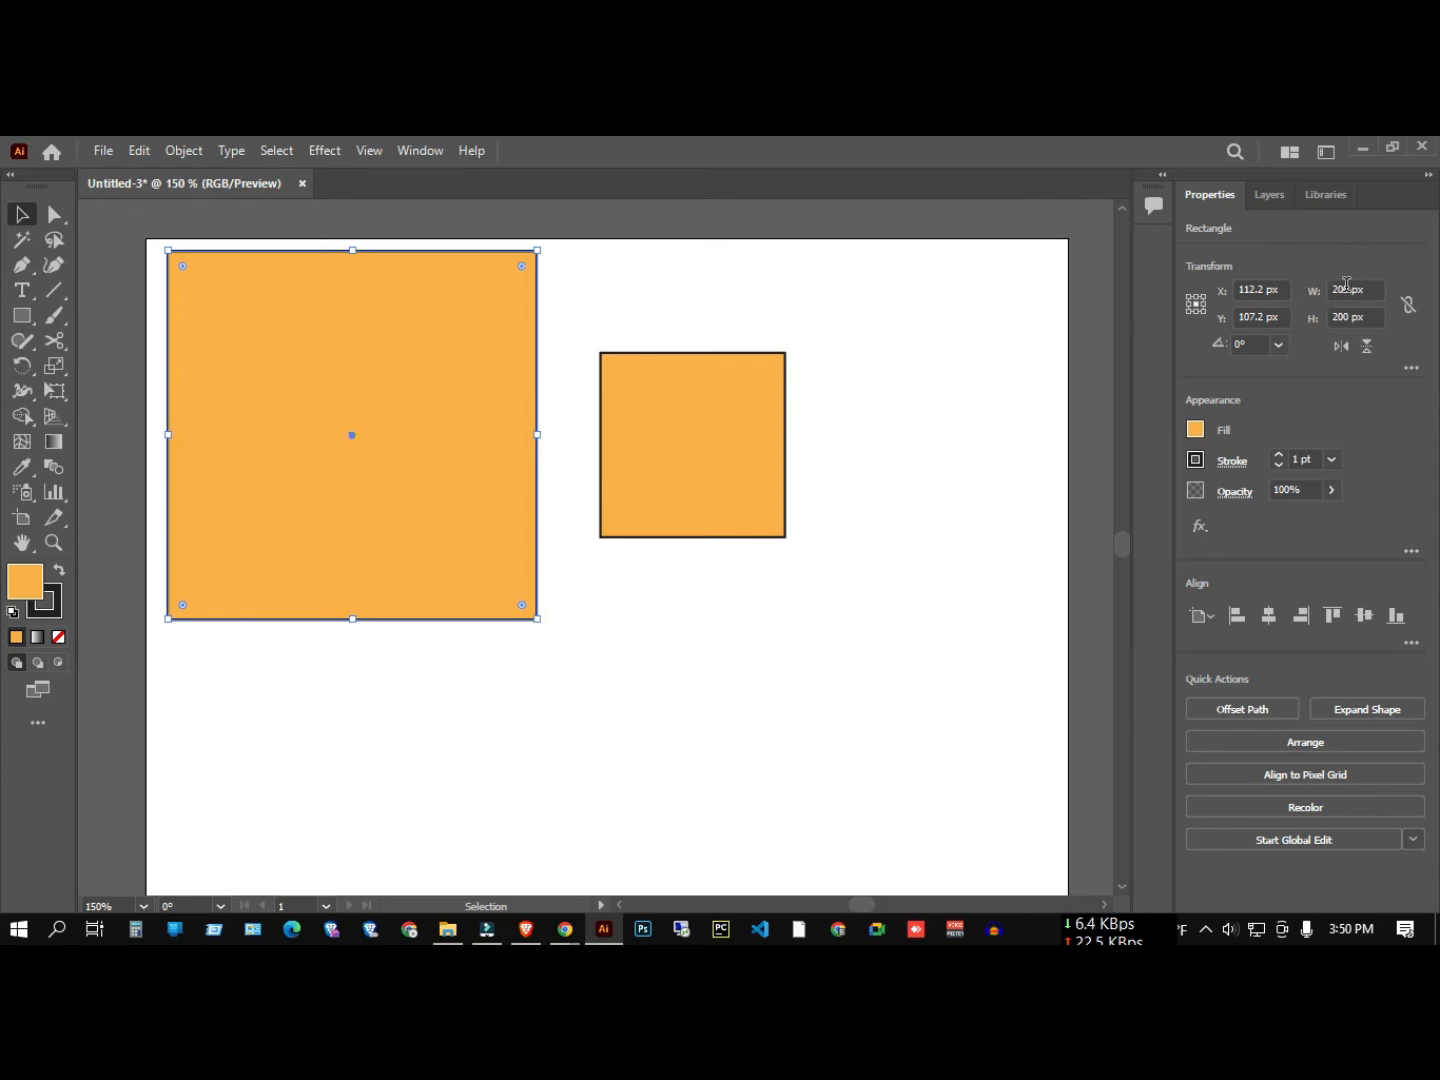
pyautogui.click(919, 538)
pyautogui.click(755, 455)
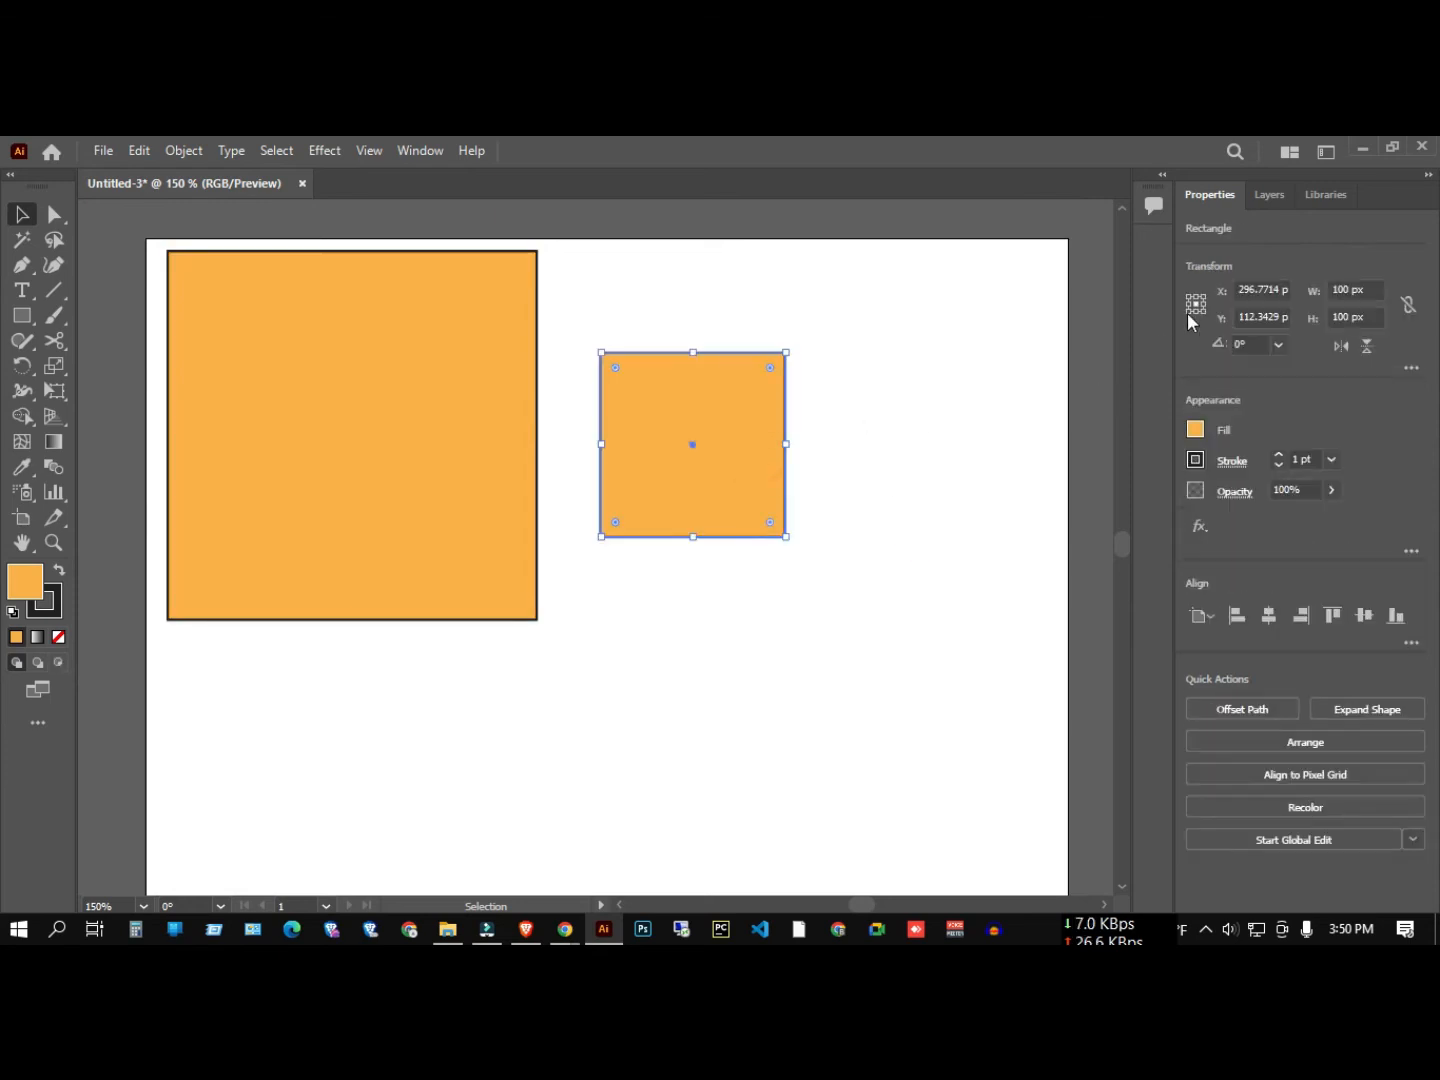
pyautogui.scroll(-2, 734, 348)
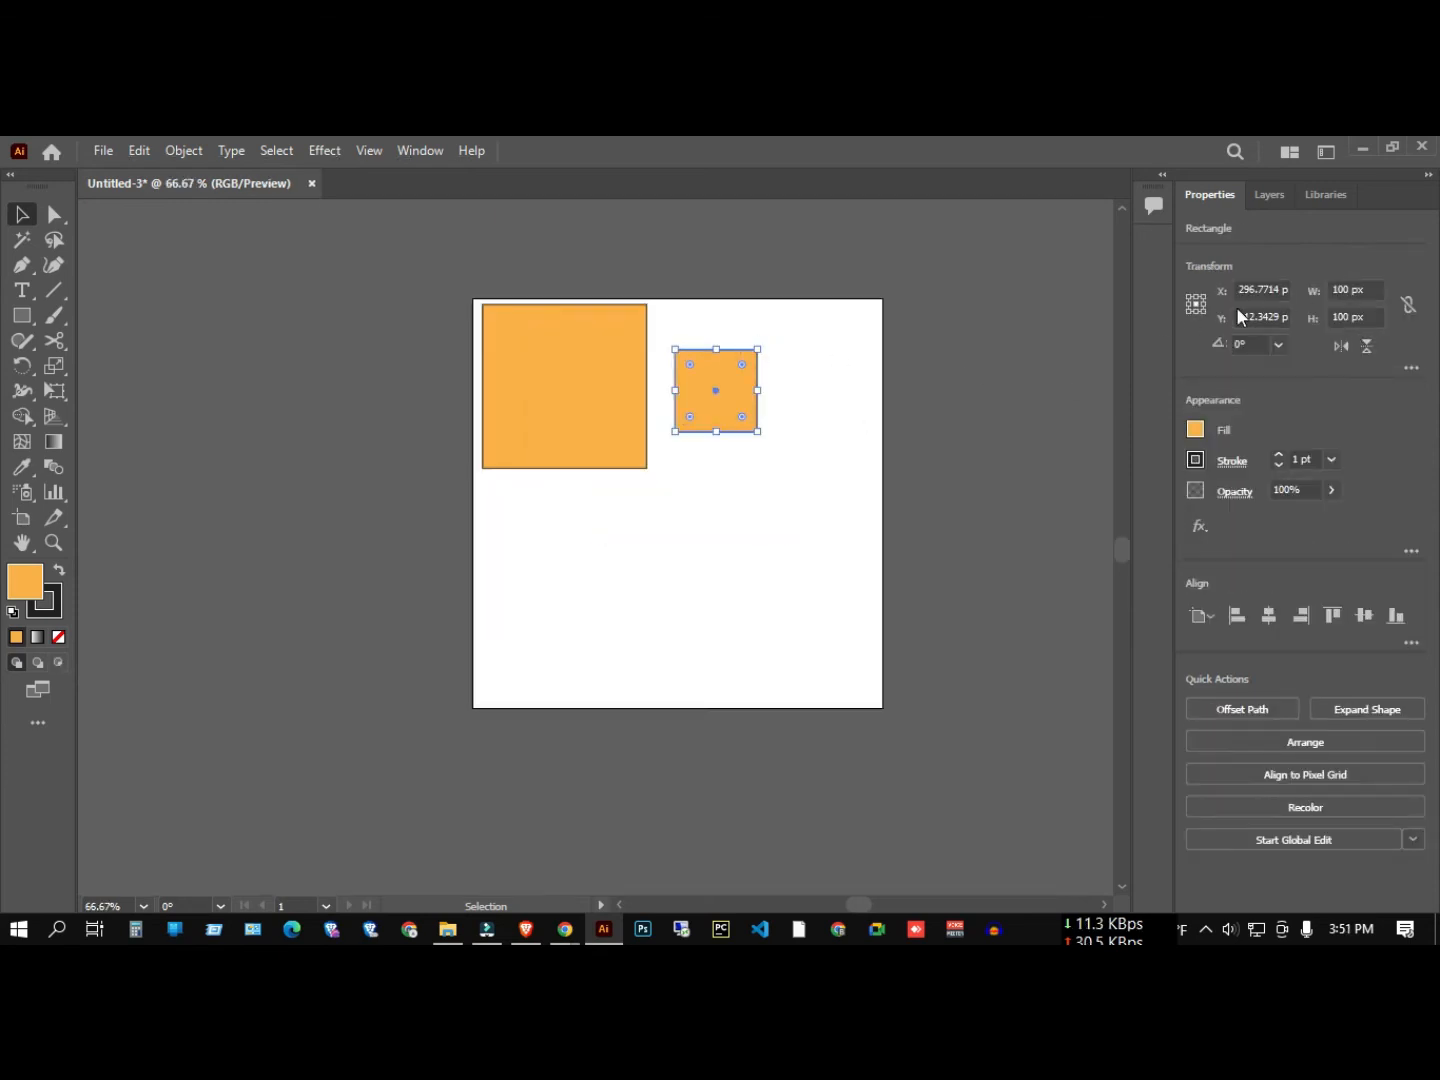
# Select both orange squares together and delete them from the artboard.
pyautogui.click(702, 279)
pyautogui.scroll(2, 649, 374)
pyautogui.scroll(-1, 648, 374)
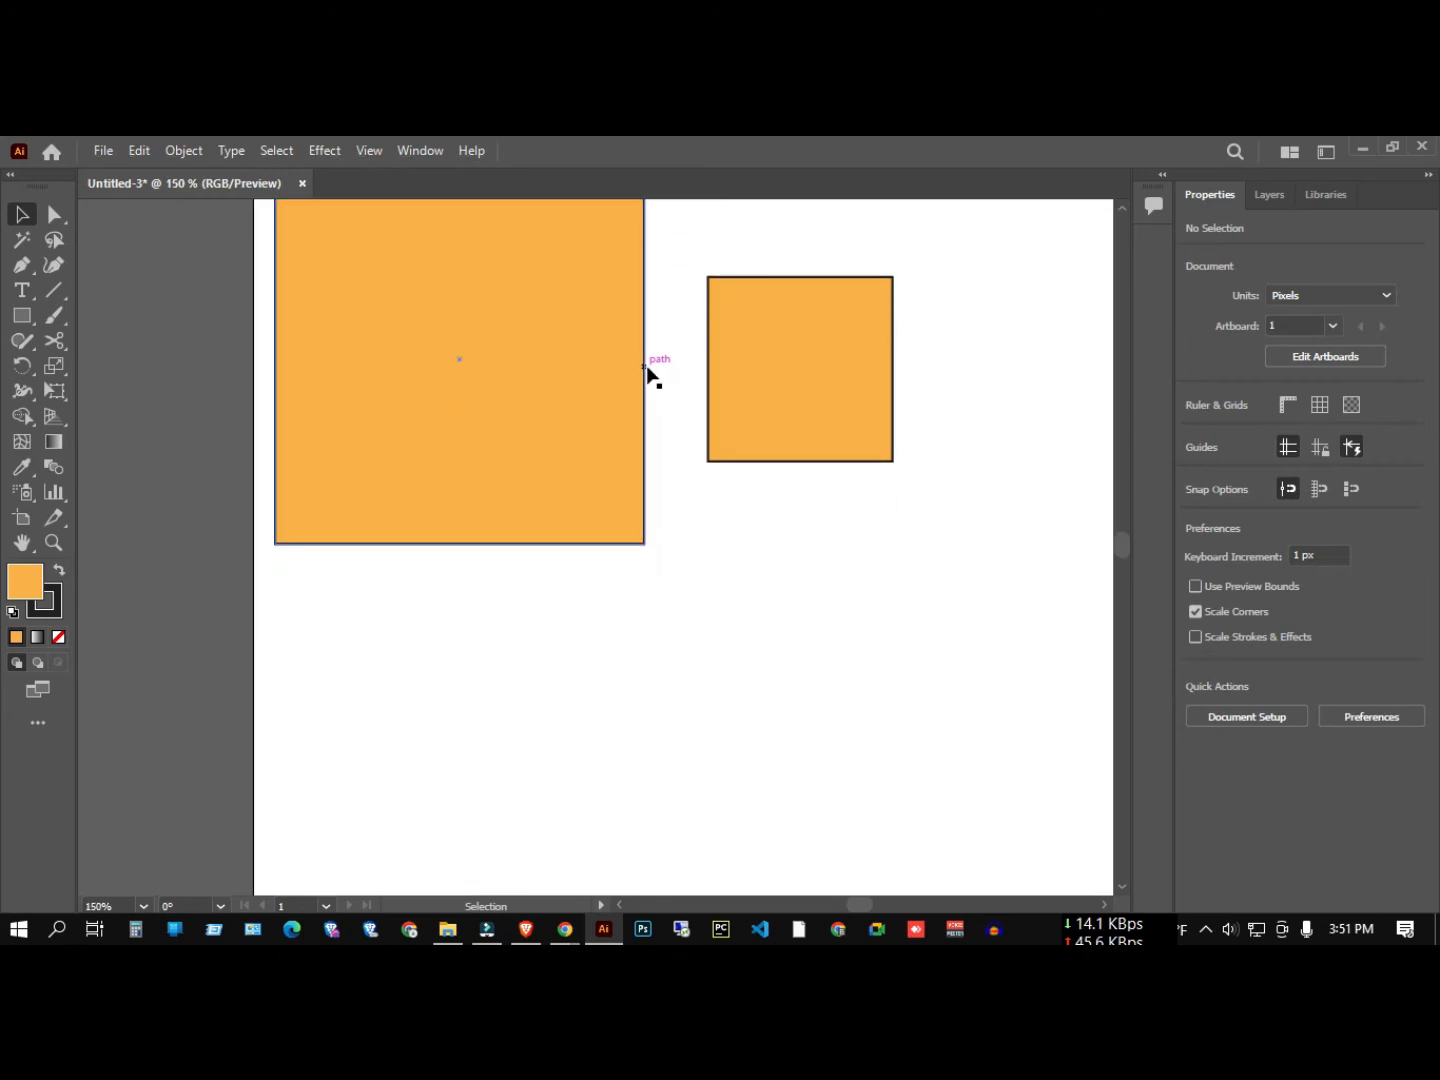
pyautogui.scroll(-3, 646, 373)
pyautogui.scroll(2, 667, 458)
pyautogui.scroll(2, 667, 458)
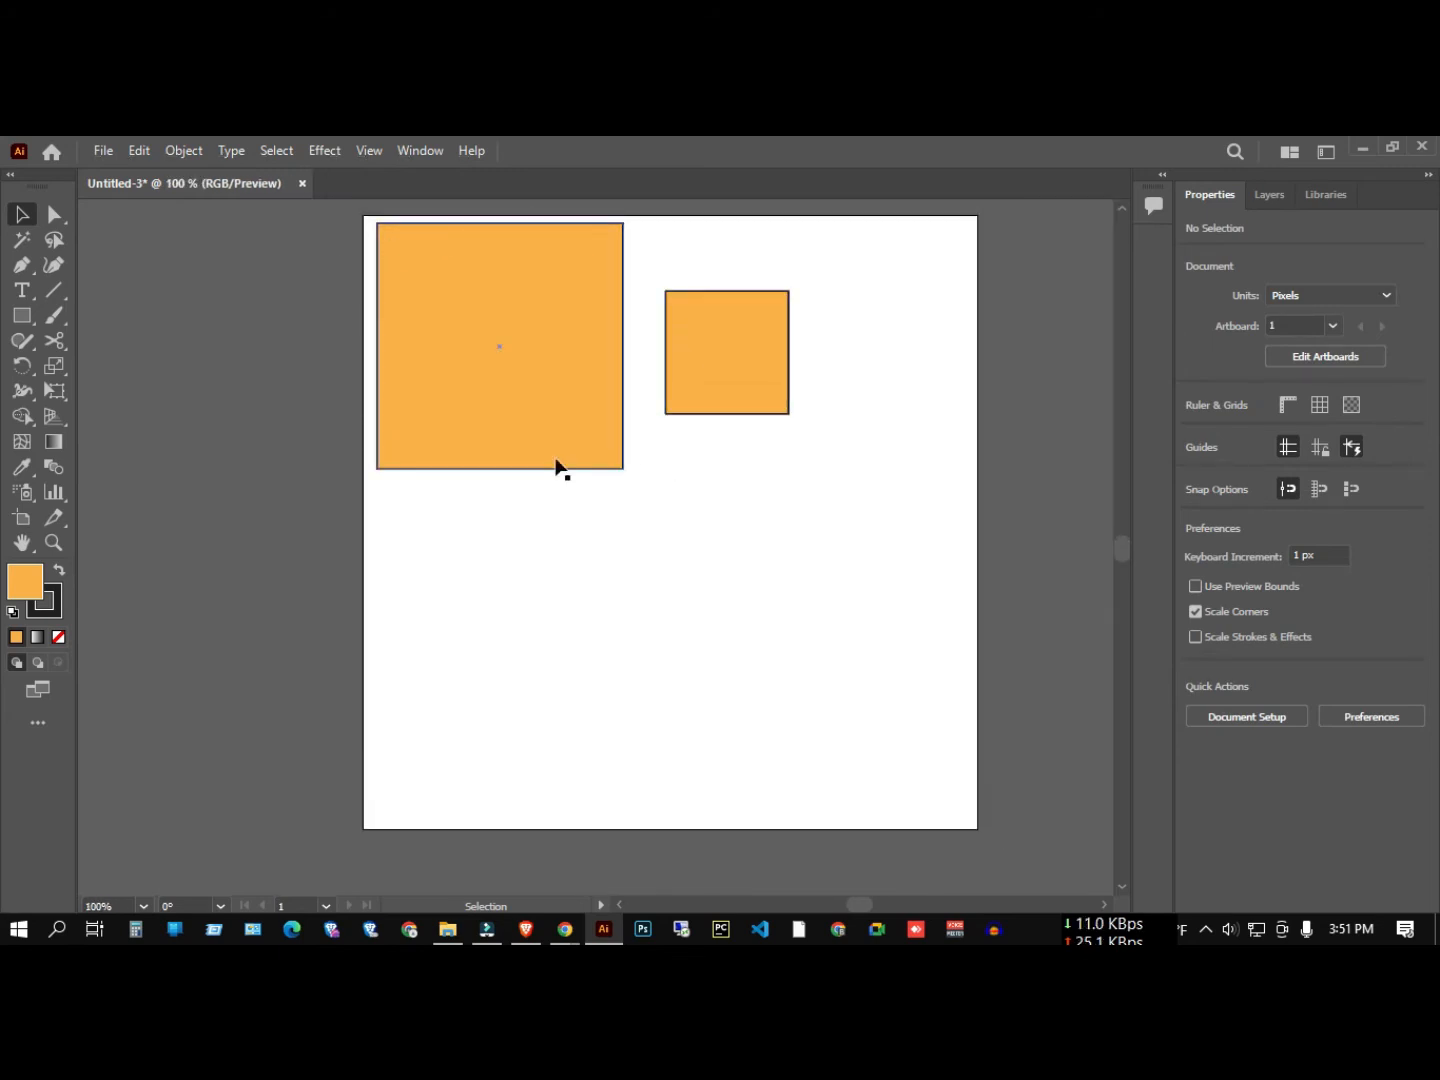
pyautogui.scroll(1, 594, 460)
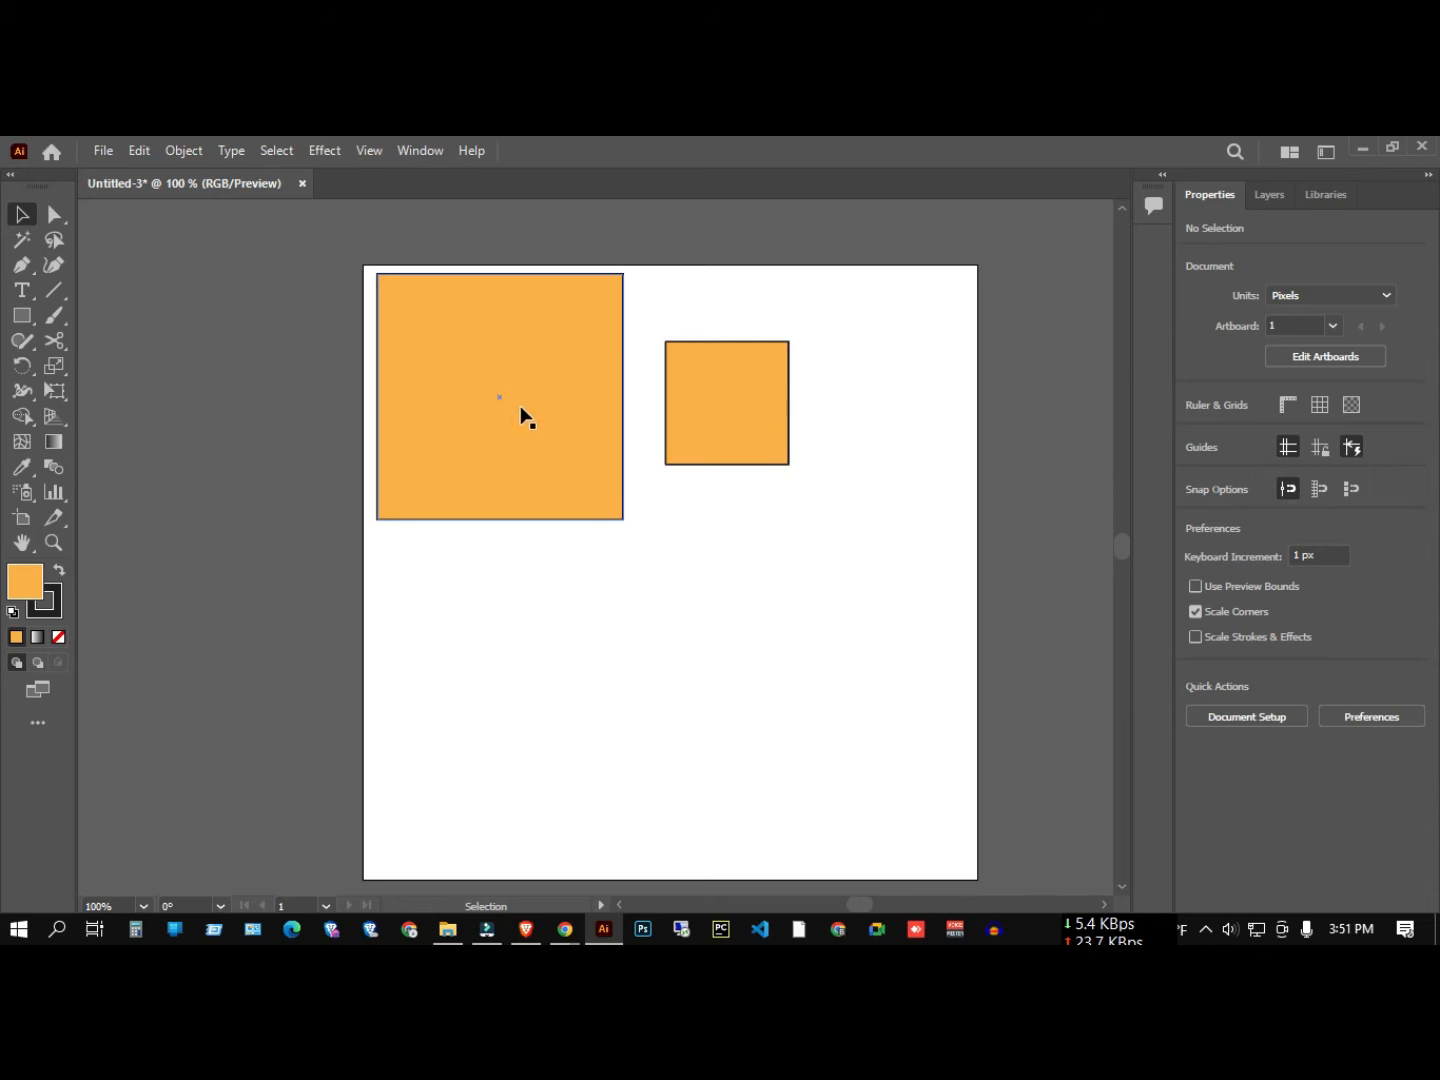
pyautogui.moveTo(257, 343); pyautogui.dragTo(903, 489)
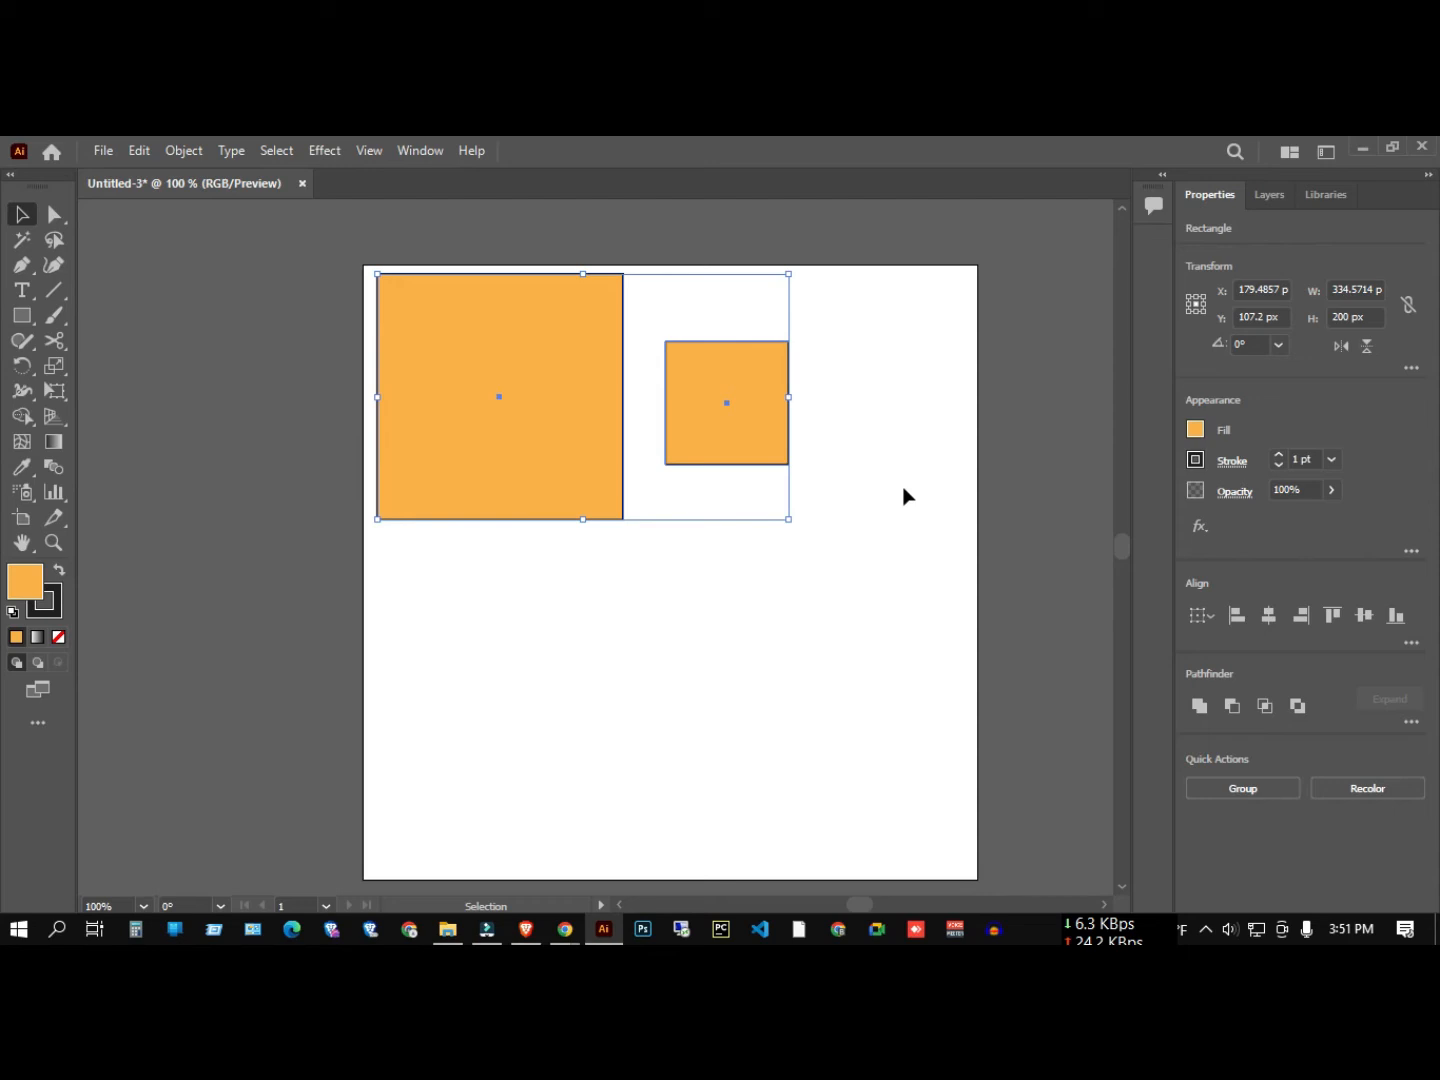
# Draw an orange circle about 139 px in diameter near the artboard's upper-left corner with the Ellipse tool.
pyautogui.rightClick(22, 315)
pyautogui.click(95, 338)
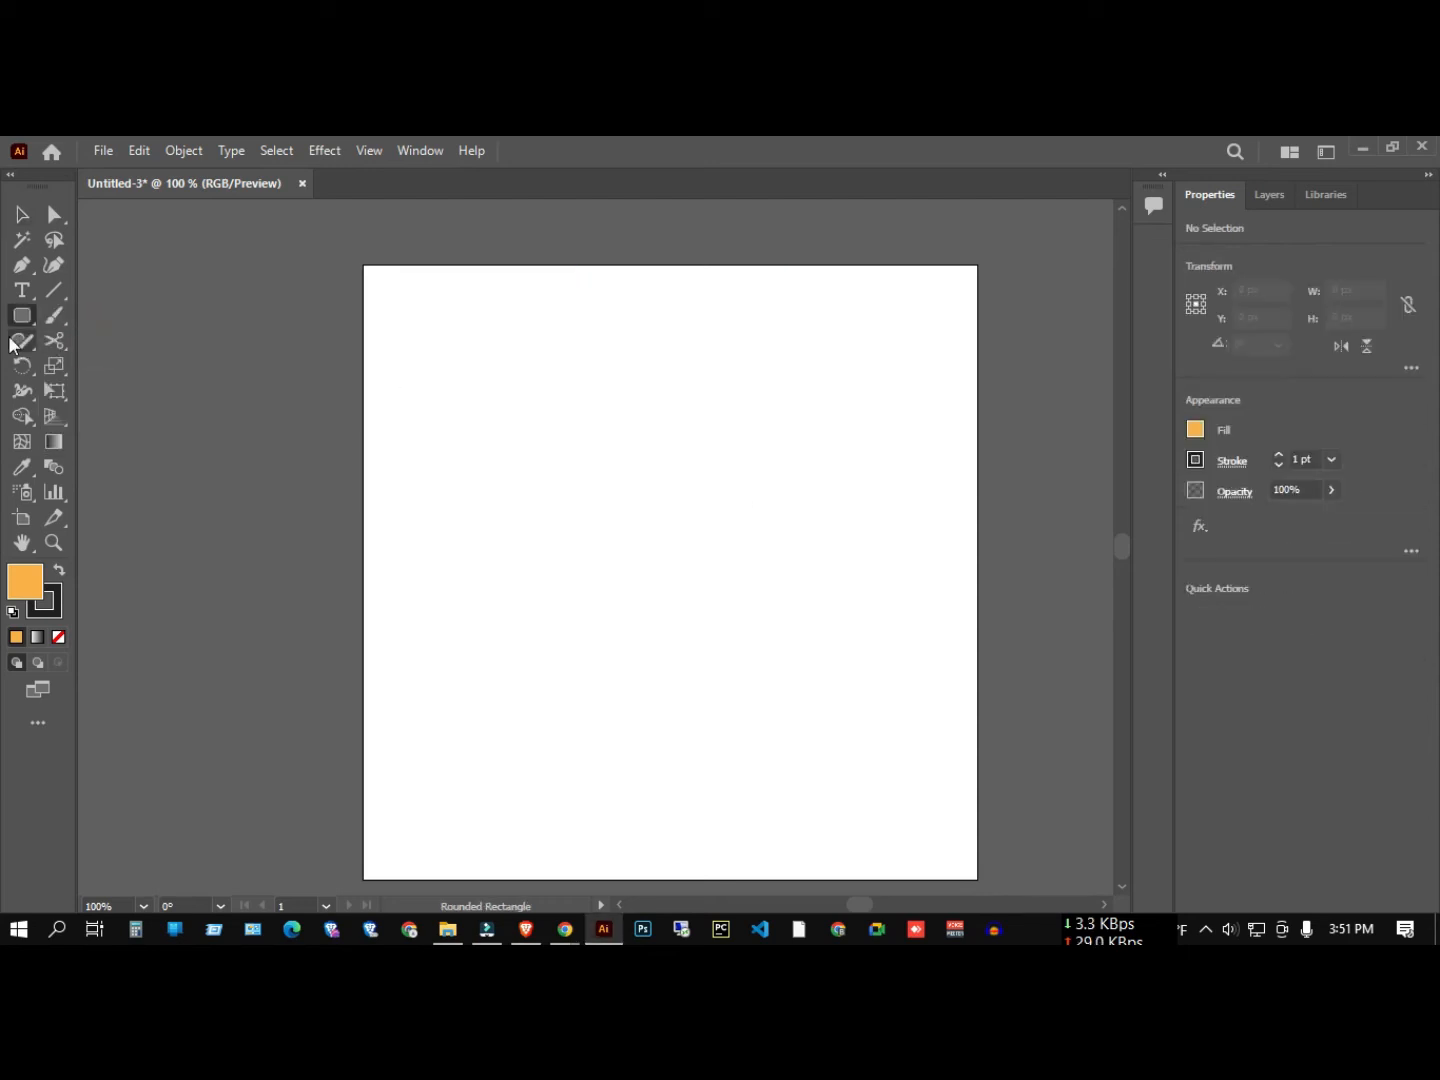
pyautogui.rightClick(23, 315)
pyautogui.click(83, 366)
pyautogui.moveTo(474, 366); pyautogui.dragTo(566, 434)
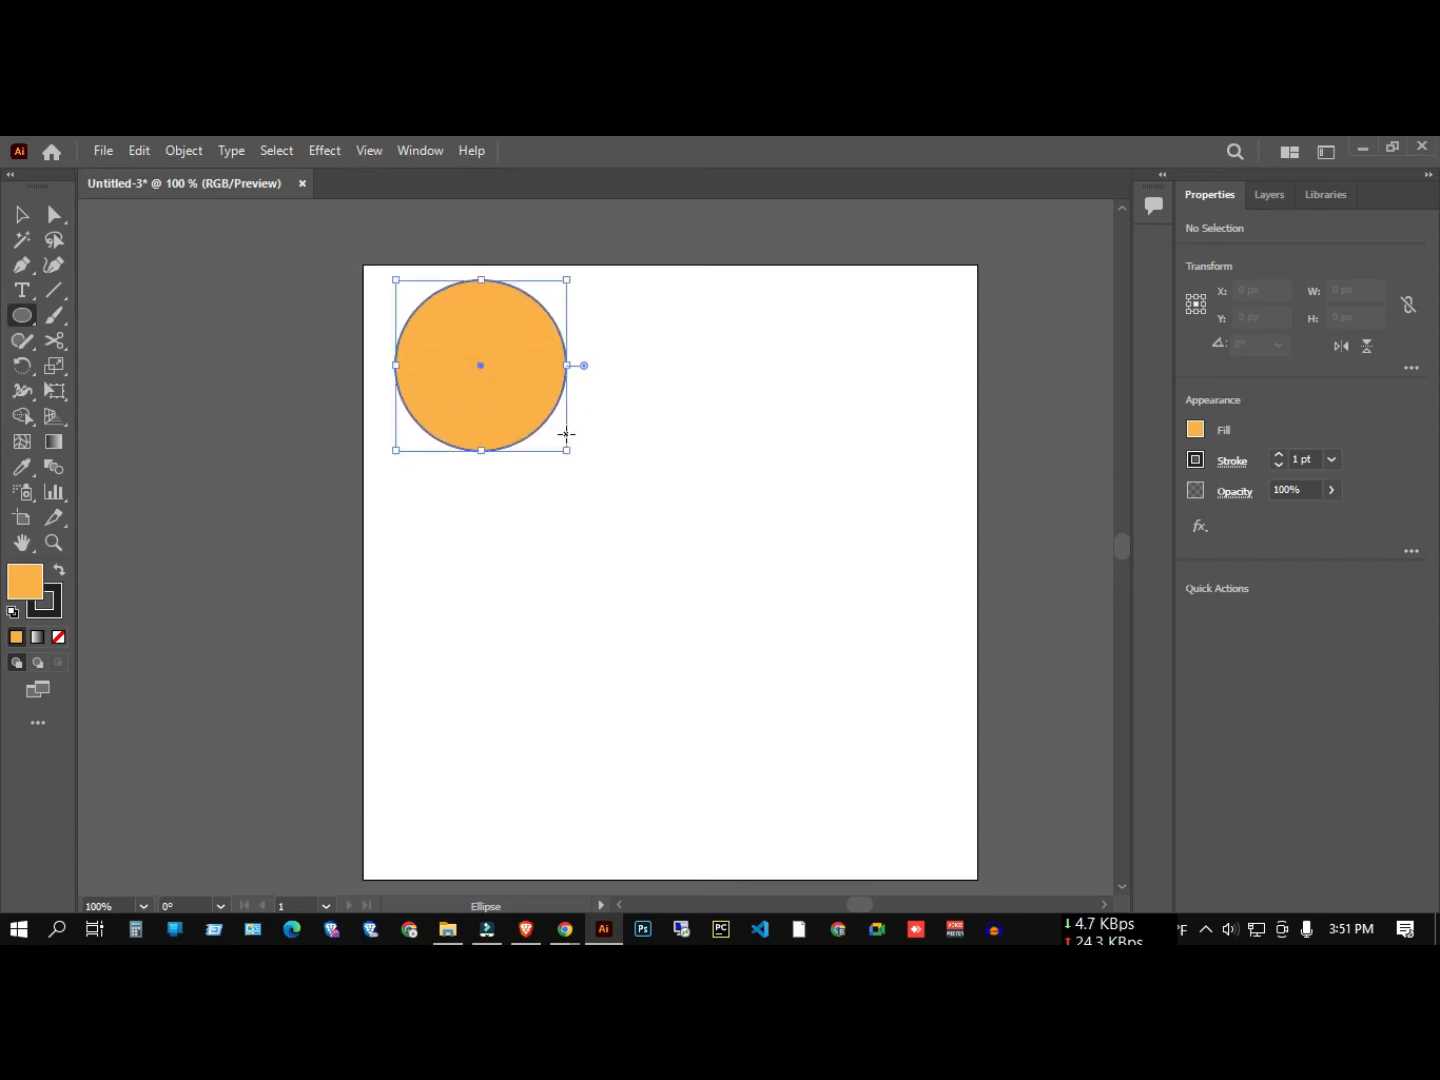
pyautogui.scroll(1, 566, 434)
pyautogui.scroll(3, 566, 434)
pyautogui.click(22, 214)
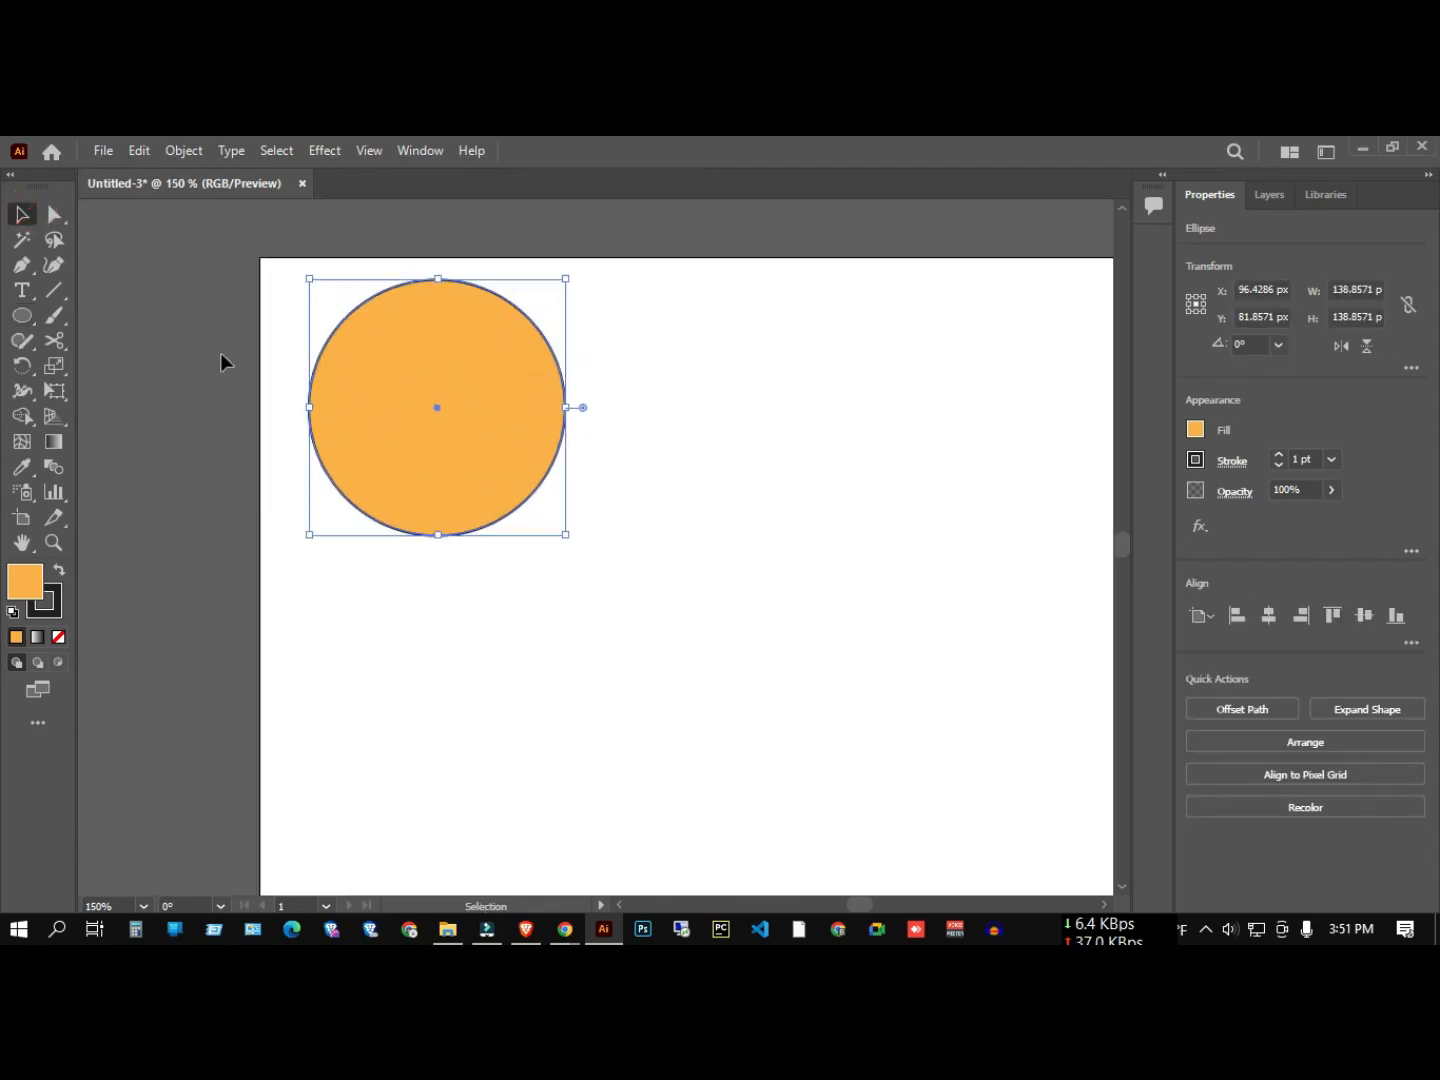
# Create a copy of the orange circle scaled uniformly to 90% with the Scale tool's options.
pyautogui.scroll(-1, 525, 416)
pyautogui.scroll(-1, 483, 540)
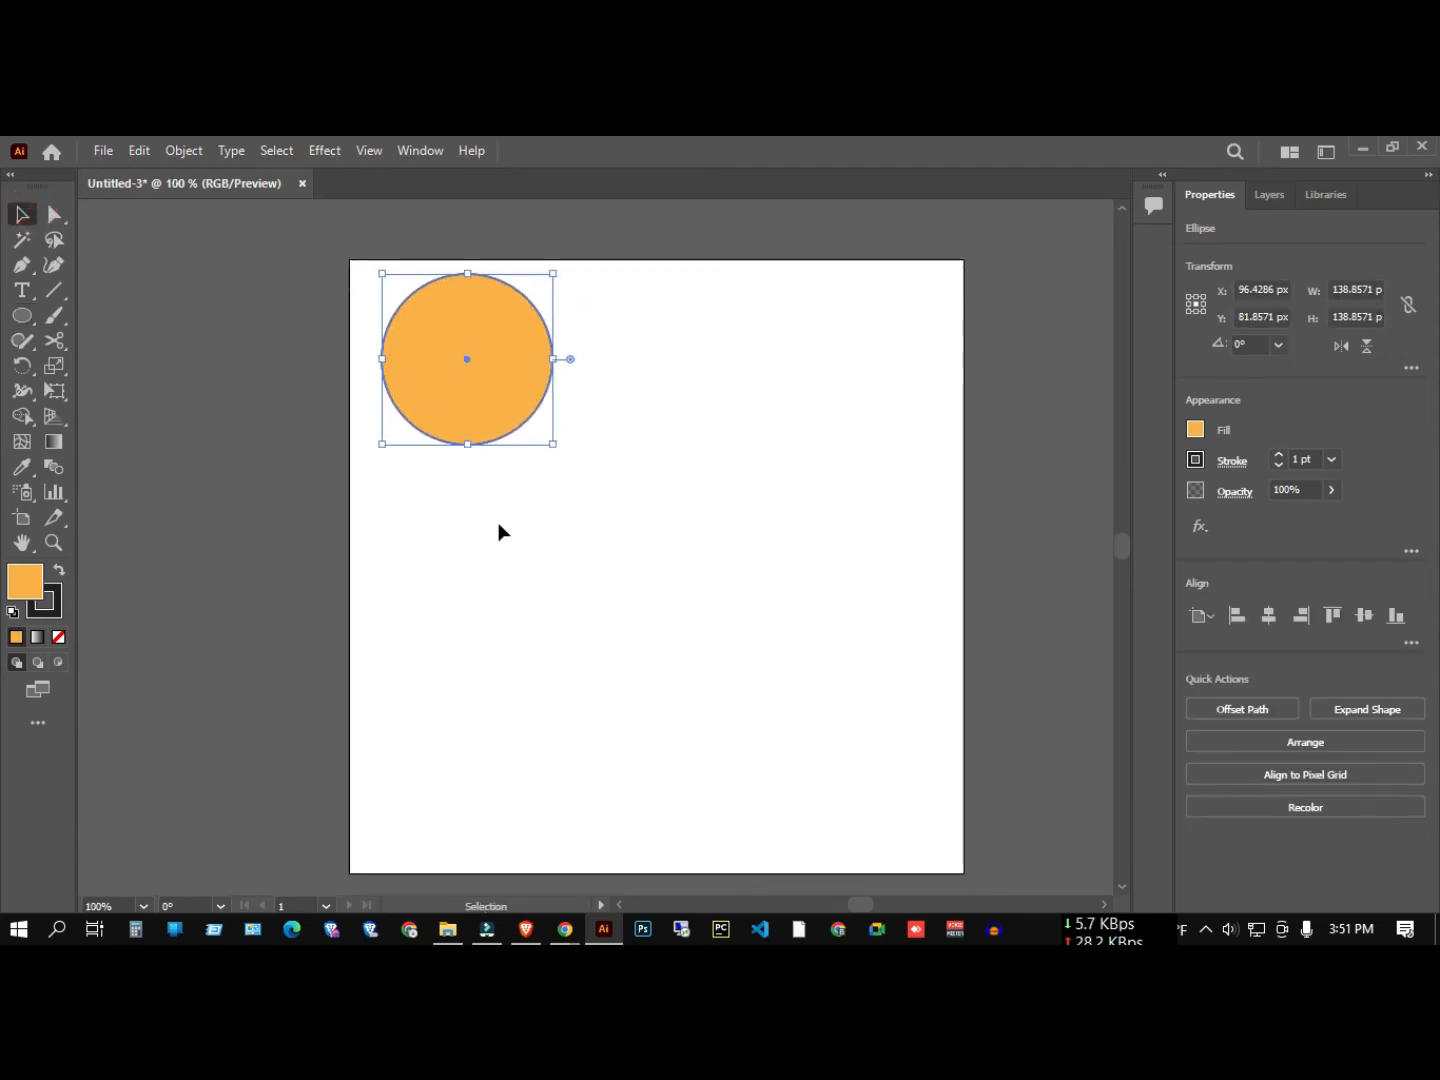
pyautogui.doubleClick(54, 367)
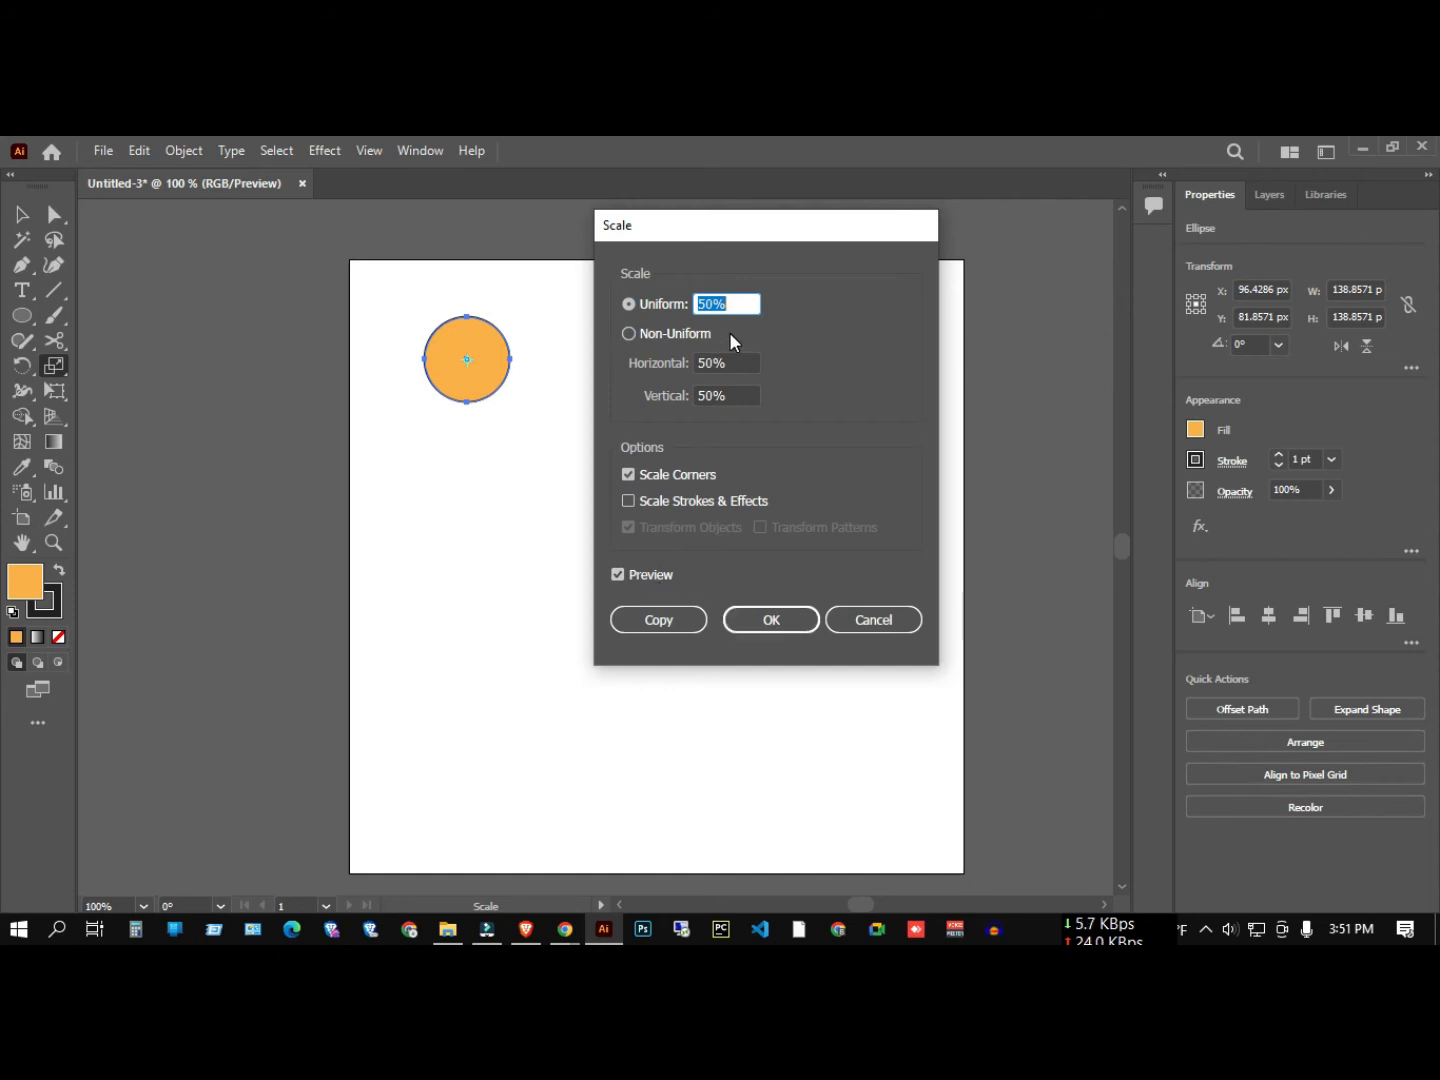
pyautogui.write('90')
pyautogui.click(657, 619)
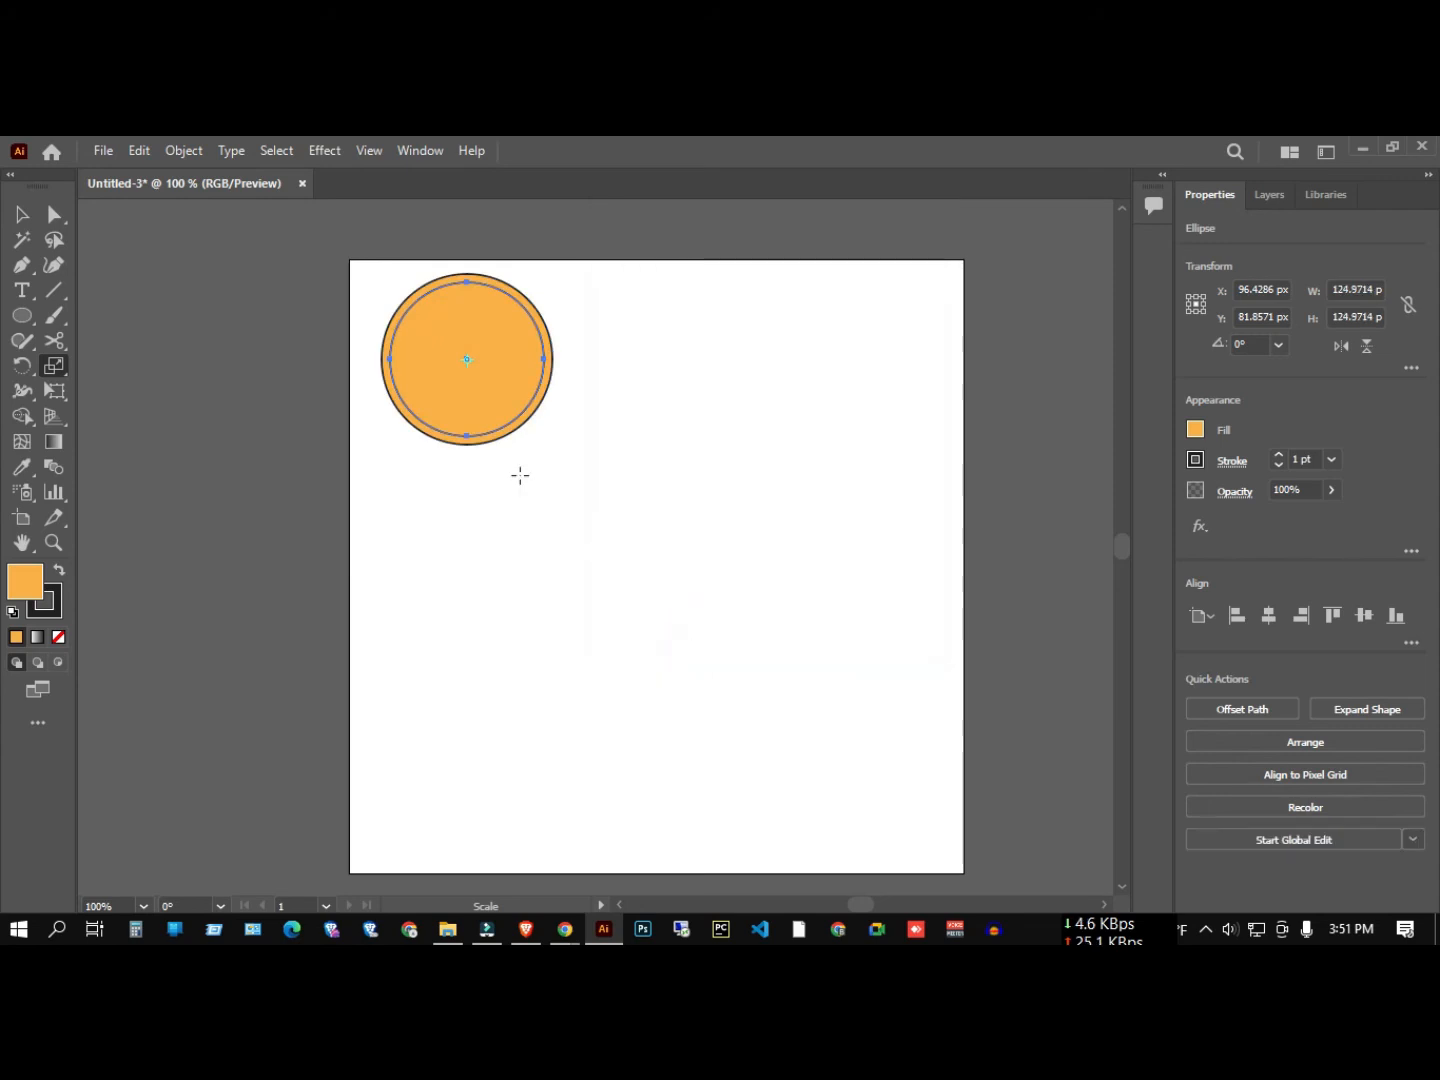
pyautogui.hotkey('ctrl', '+')
pyautogui.scroll(-2, 490, 364)
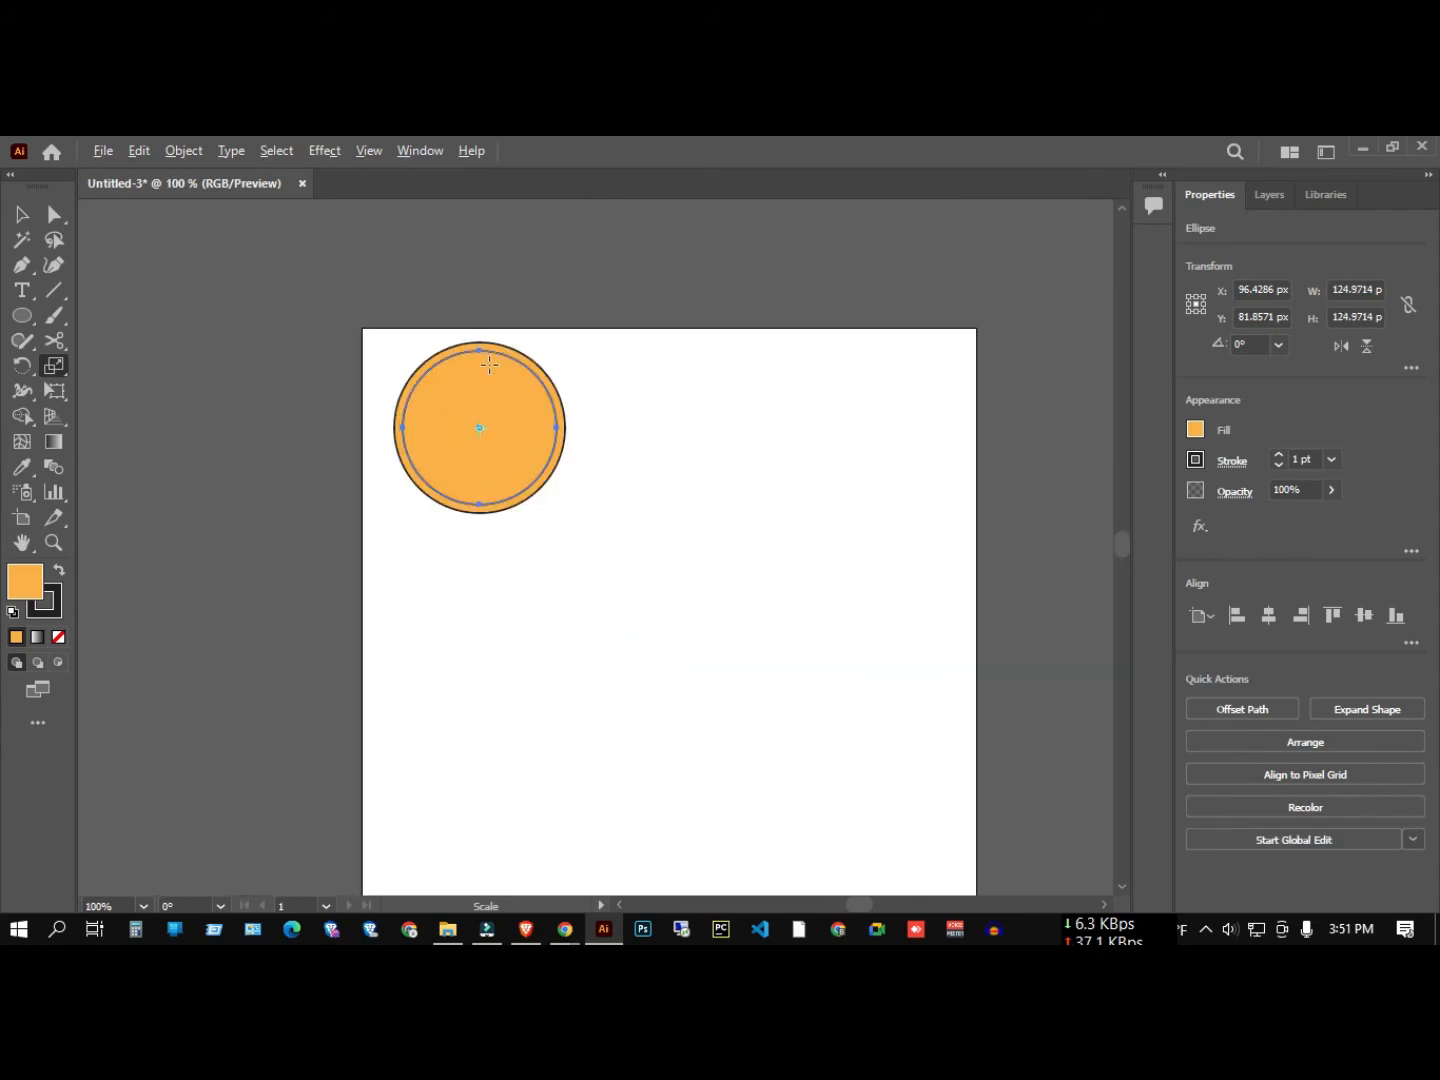
# Nudge the smaller circle straight down until it sits clear below the original circle, then return to the Selection tool.
pyautogui.press('Down')
pyautogui.press('Down')
pyautogui.press('Down')
pyautogui.press('Down')
pyautogui.press('Down')
pyautogui.press('Down')
pyautogui.press('Down')
pyautogui.press('Down')
pyautogui.press('Down')
pyautogui.press('Down')
pyautogui.press('Down')
pyautogui.press('Down')
pyautogui.press('Down')
pyautogui.press('Down')
pyautogui.press('Down')
pyautogui.press('Down')
pyautogui.press('Down')
pyautogui.press('Down')
pyautogui.press('Down')
pyautogui.press('Down')
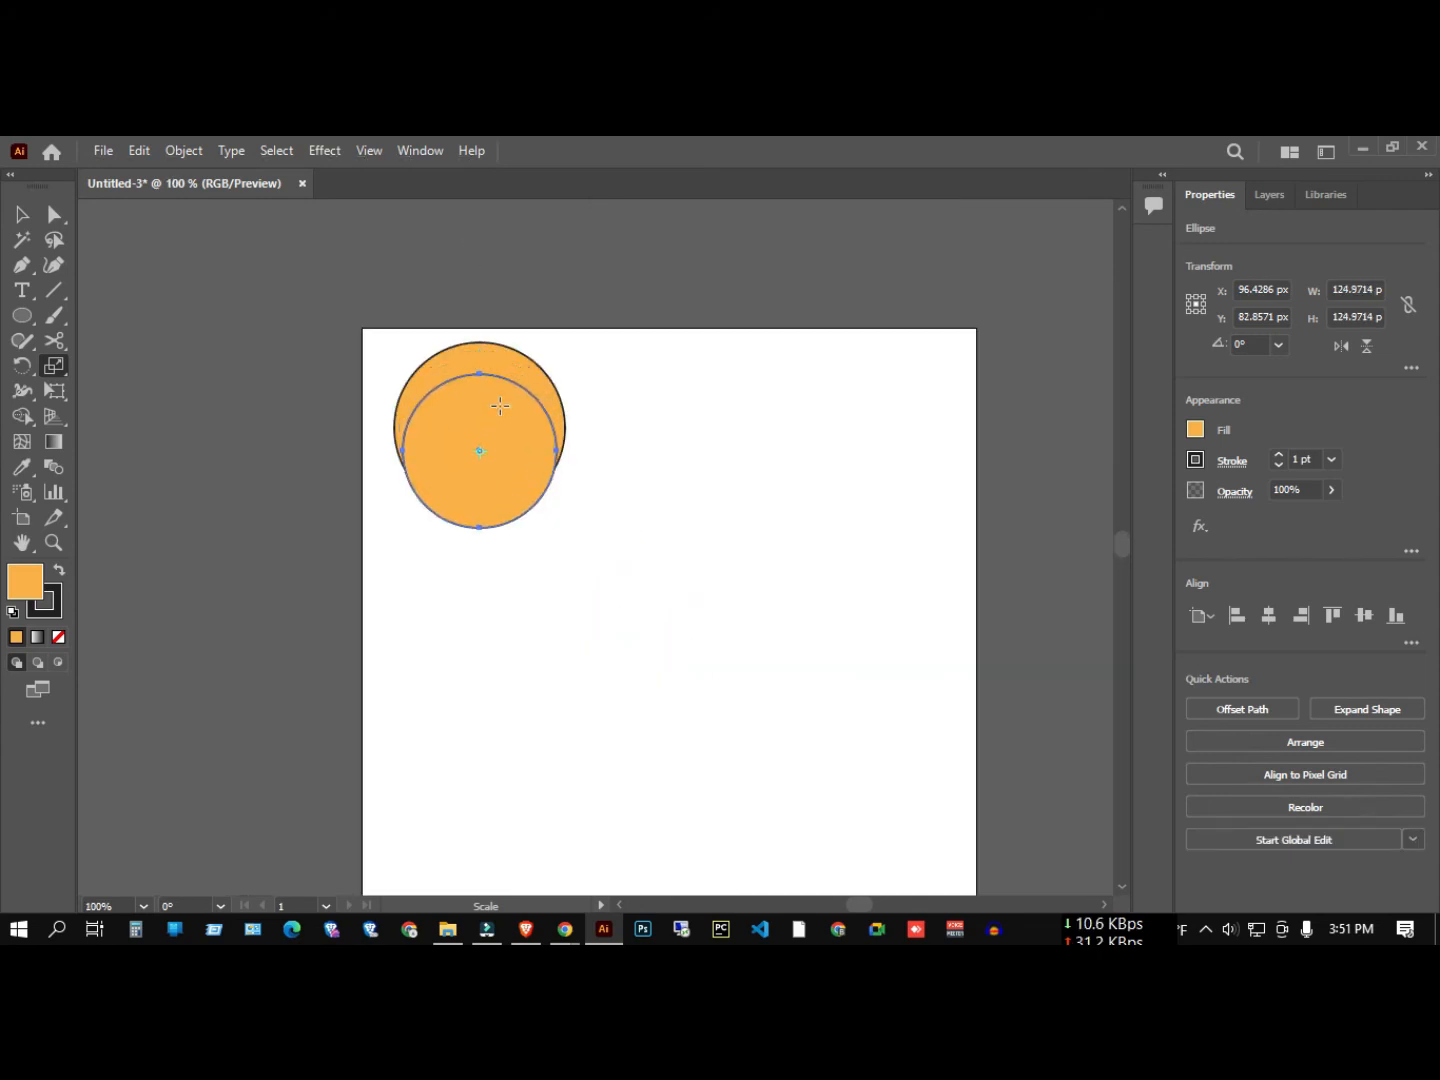
pyautogui.press('Down')
pyautogui.press('Down')
pyautogui.press('Down')
pyautogui.press('Down')
pyautogui.press('Down')
pyautogui.press('Down')
pyautogui.press('Down')
pyautogui.press('Down')
pyautogui.press('Down')
pyautogui.press('Down')
pyautogui.press('Down')
pyautogui.press('Down')
pyautogui.press('Down')
pyautogui.press('Down')
pyautogui.press('Down')
pyautogui.press('Down')
pyautogui.press('Down')
pyautogui.press('Down')
pyautogui.press('Down')
pyautogui.press('Down')
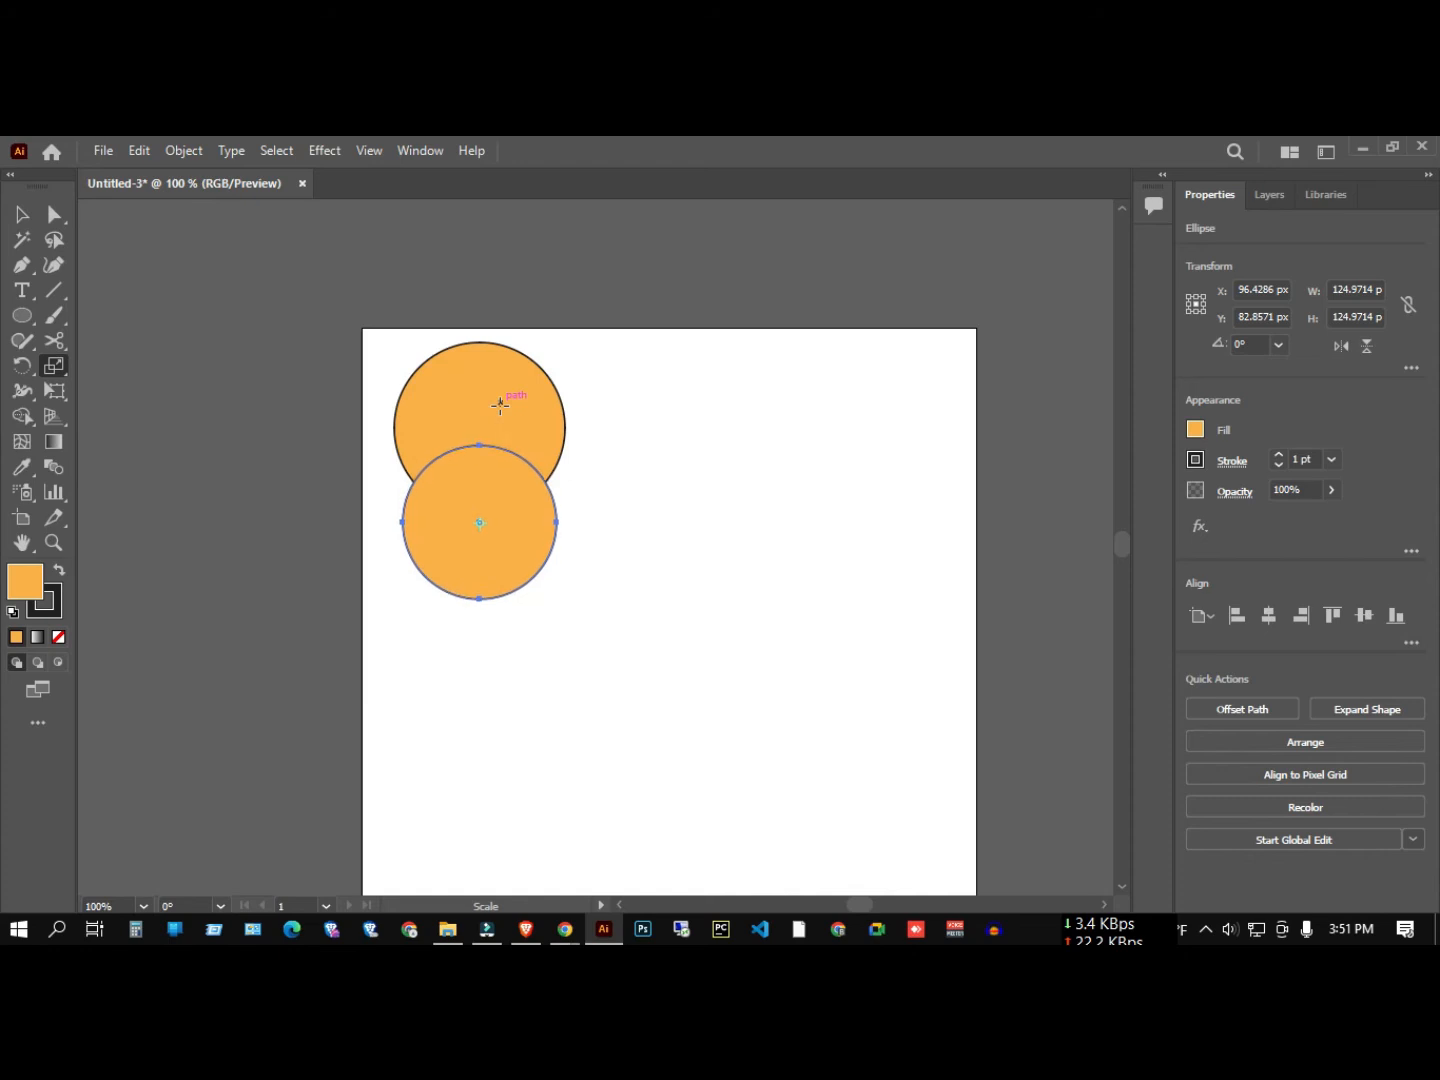
pyautogui.press('Down')
pyautogui.press('Down')
pyautogui.press('Down')
pyautogui.press('Down')
pyautogui.press('Down')
pyautogui.press('Down')
pyautogui.press('Down')
pyautogui.press('Down')
pyautogui.press('Down')
pyautogui.press('Down')
pyautogui.press('Down')
pyautogui.press('Down')
pyautogui.press('Down')
pyautogui.press('Down')
pyautogui.press('Down')
pyautogui.press('Down')
pyautogui.press('Down')
pyautogui.press('Down')
pyautogui.press('Down')
pyautogui.press('Down')
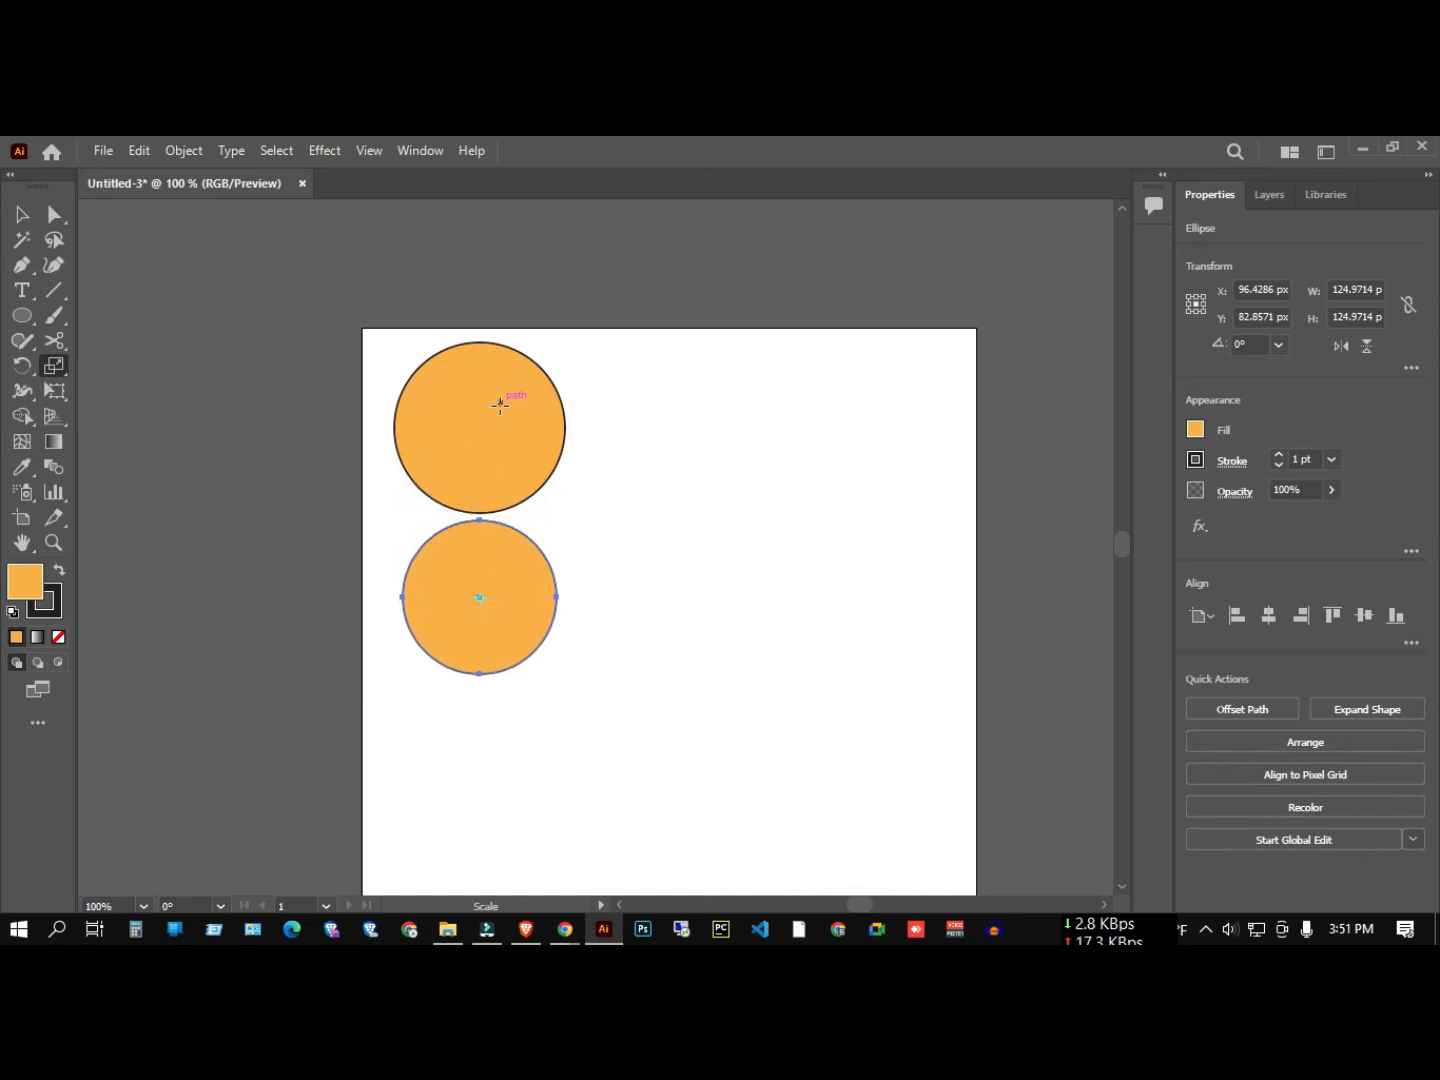
pyautogui.press('Down')
pyautogui.press('Down')
pyautogui.press('Down')
pyautogui.press('Down')
pyautogui.press('Down')
pyautogui.scroll(-1, 499, 405)
pyautogui.click(22, 214)
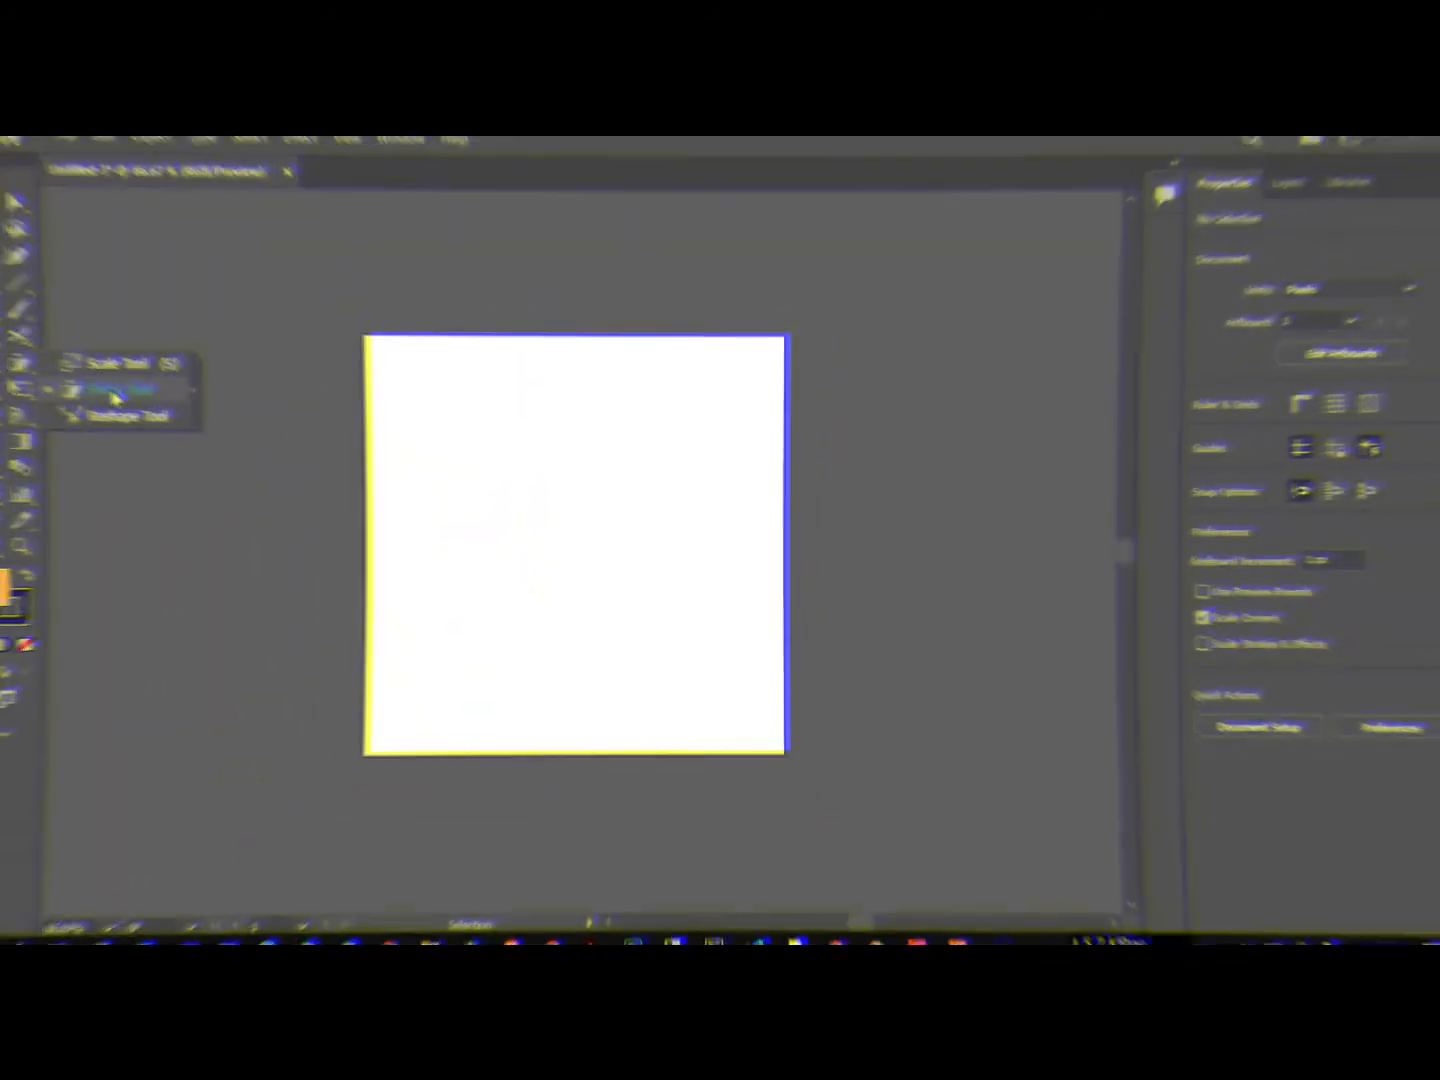
# Draw an orange rectangle about 360 px wide and 139 px high in the artboard's upper half.
pyautogui.moveTo(17, 320); pyautogui.dragTo(96, 317)
pyautogui.moveTo(464, 427); pyautogui.dragTo(761, 541)
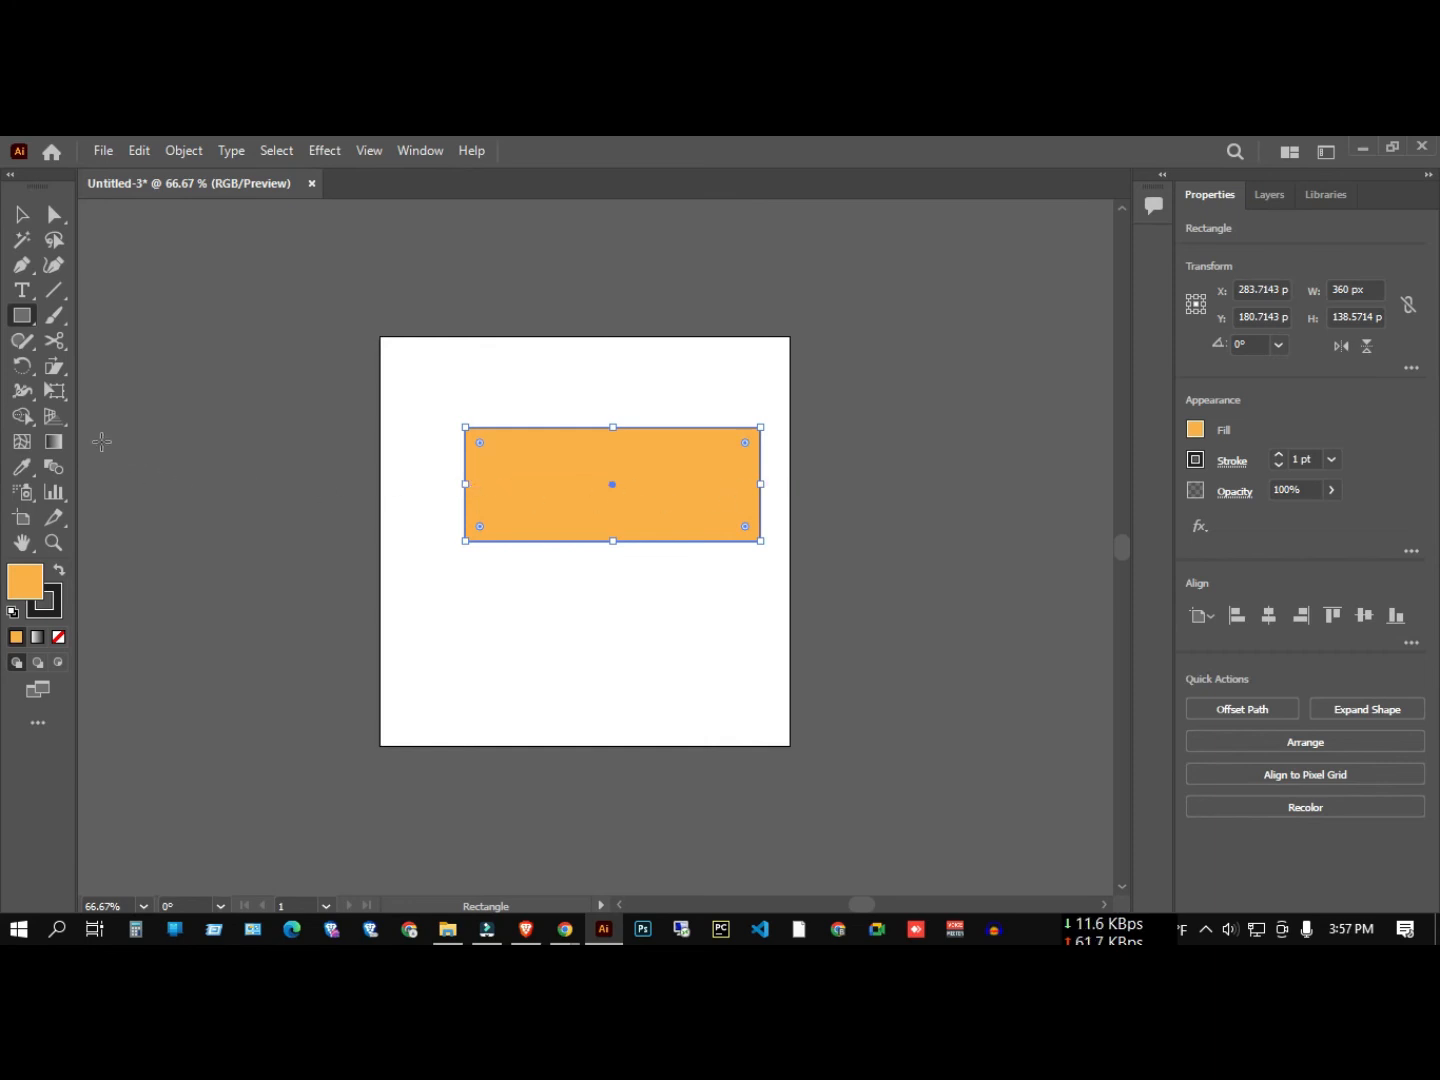
# Open the Shear tool's options for the rectangle and set the shear angle to 333°.
pyautogui.click(54, 365)
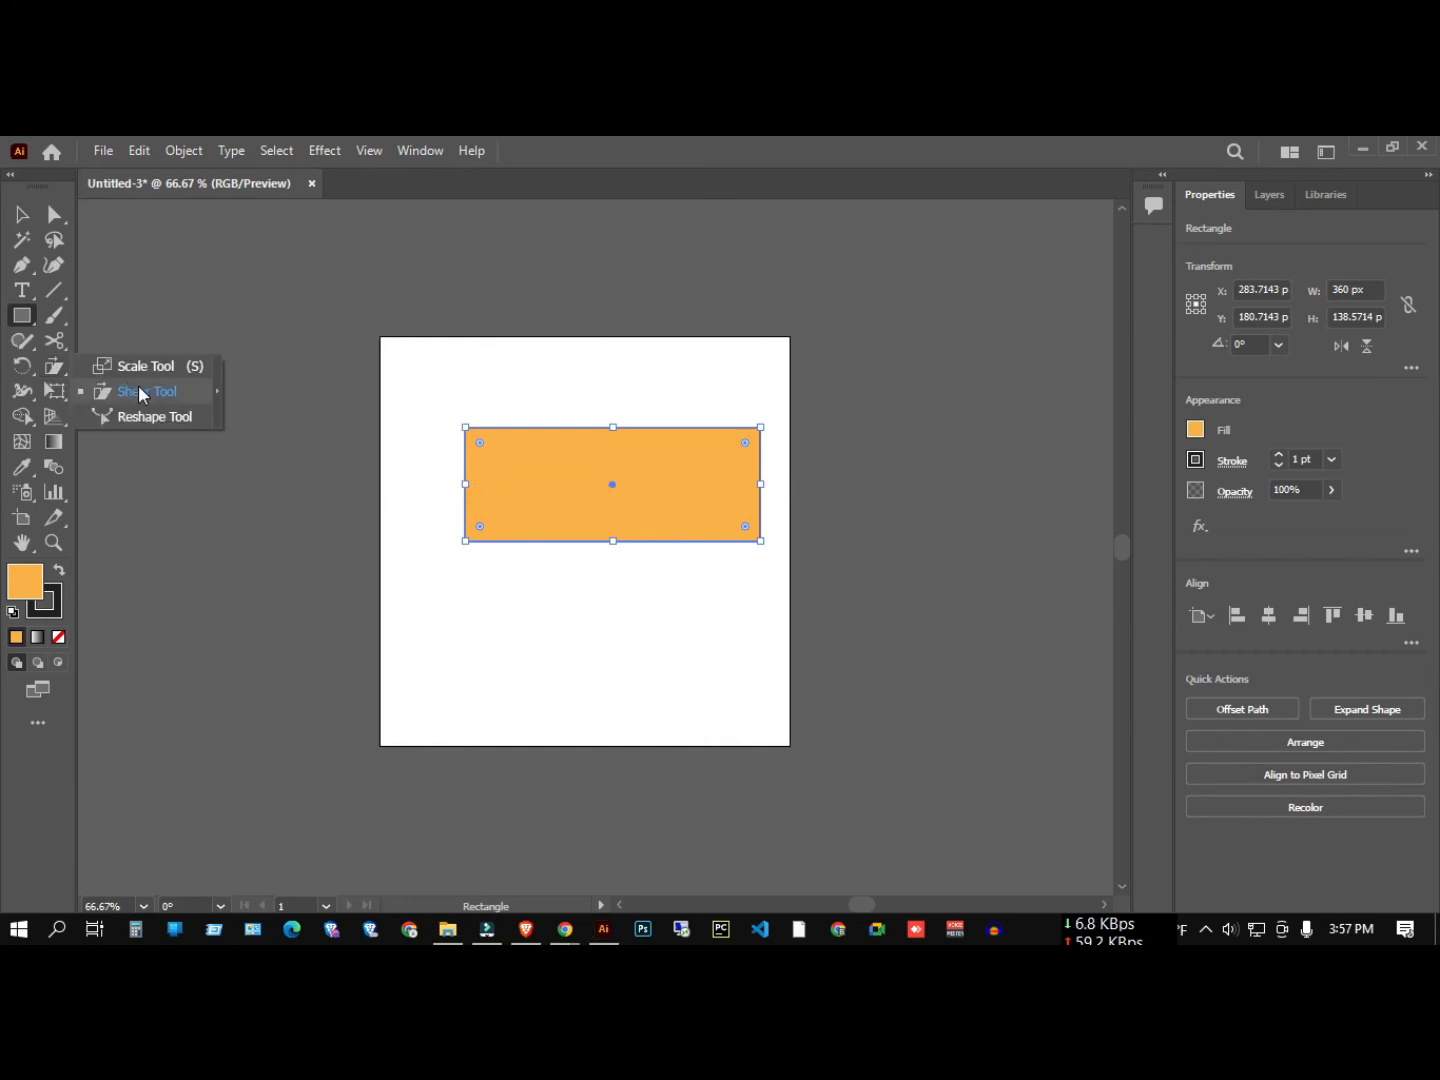
pyautogui.click(97, 392)
pyautogui.doubleClick(54, 371)
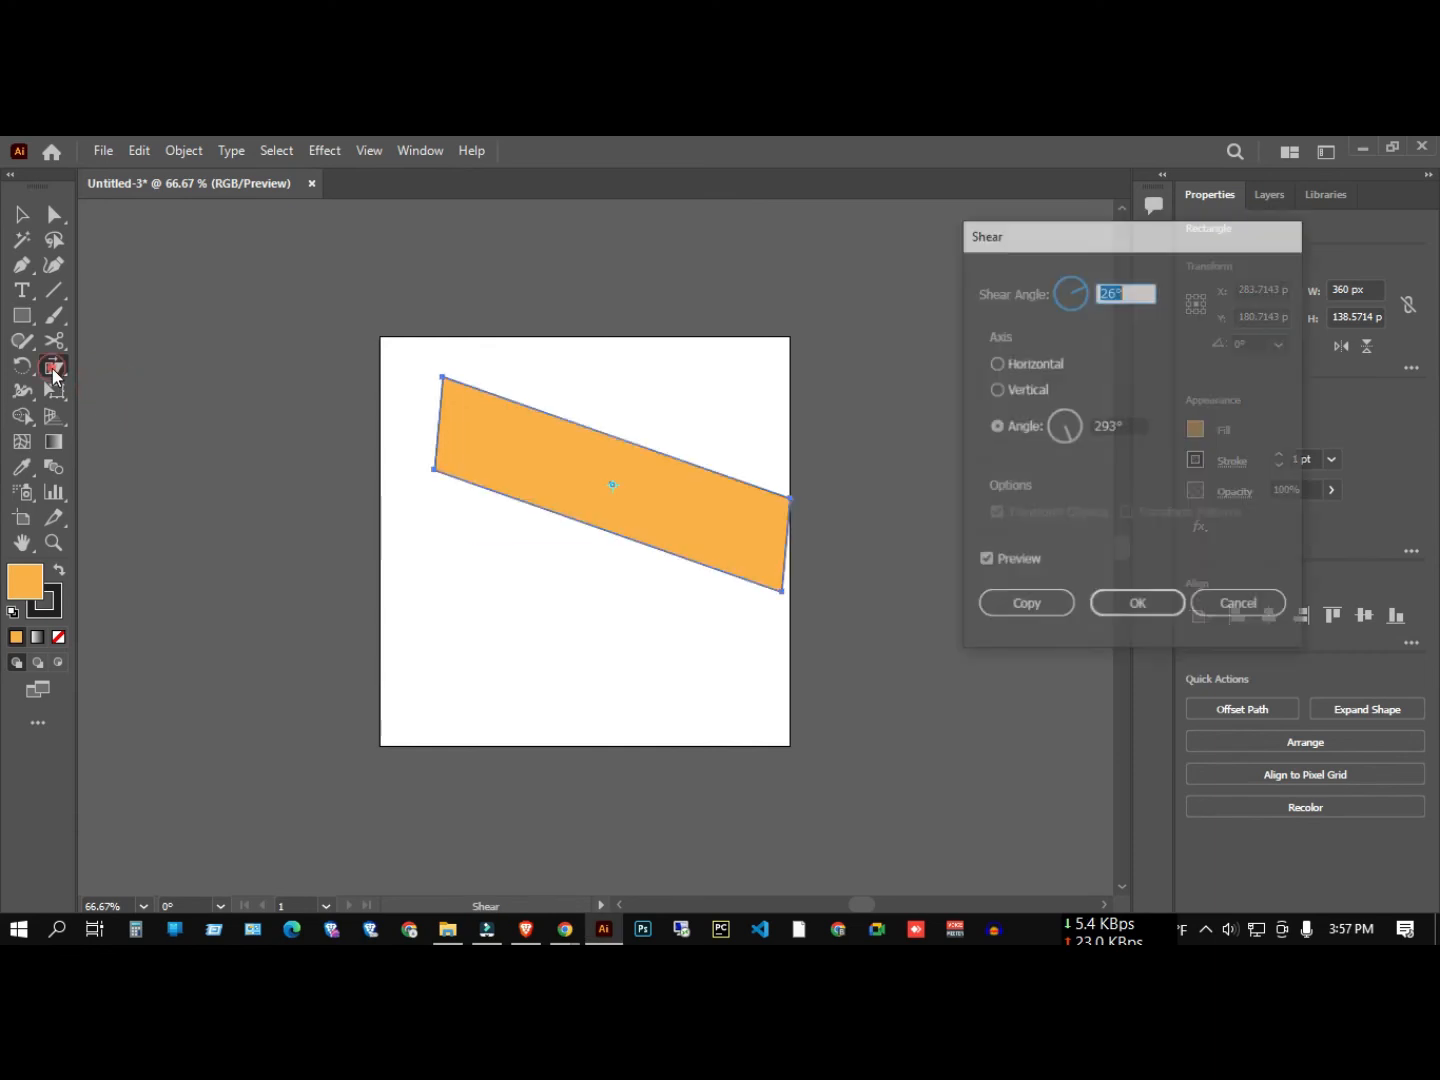
pyautogui.click(1086, 288)
pyautogui.click(1088, 290)
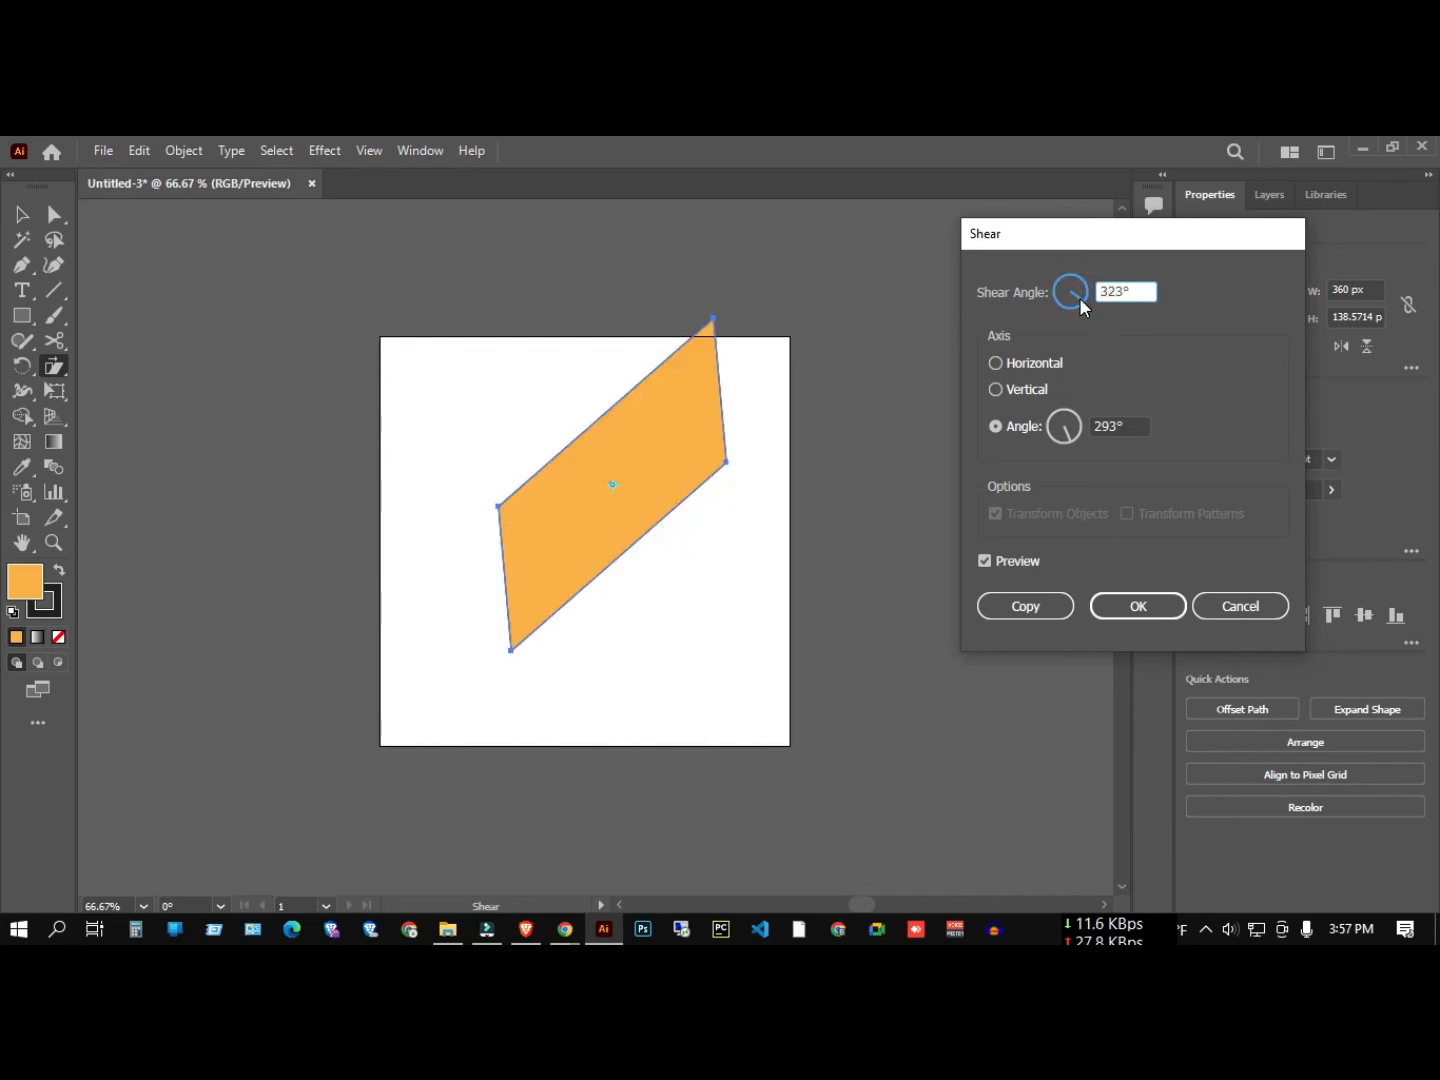
# Try several shear axis angles, settle on 66°, and create a sheared copy of the rectangle.
pyautogui.click(1077, 434)
pyautogui.click(1087, 428)
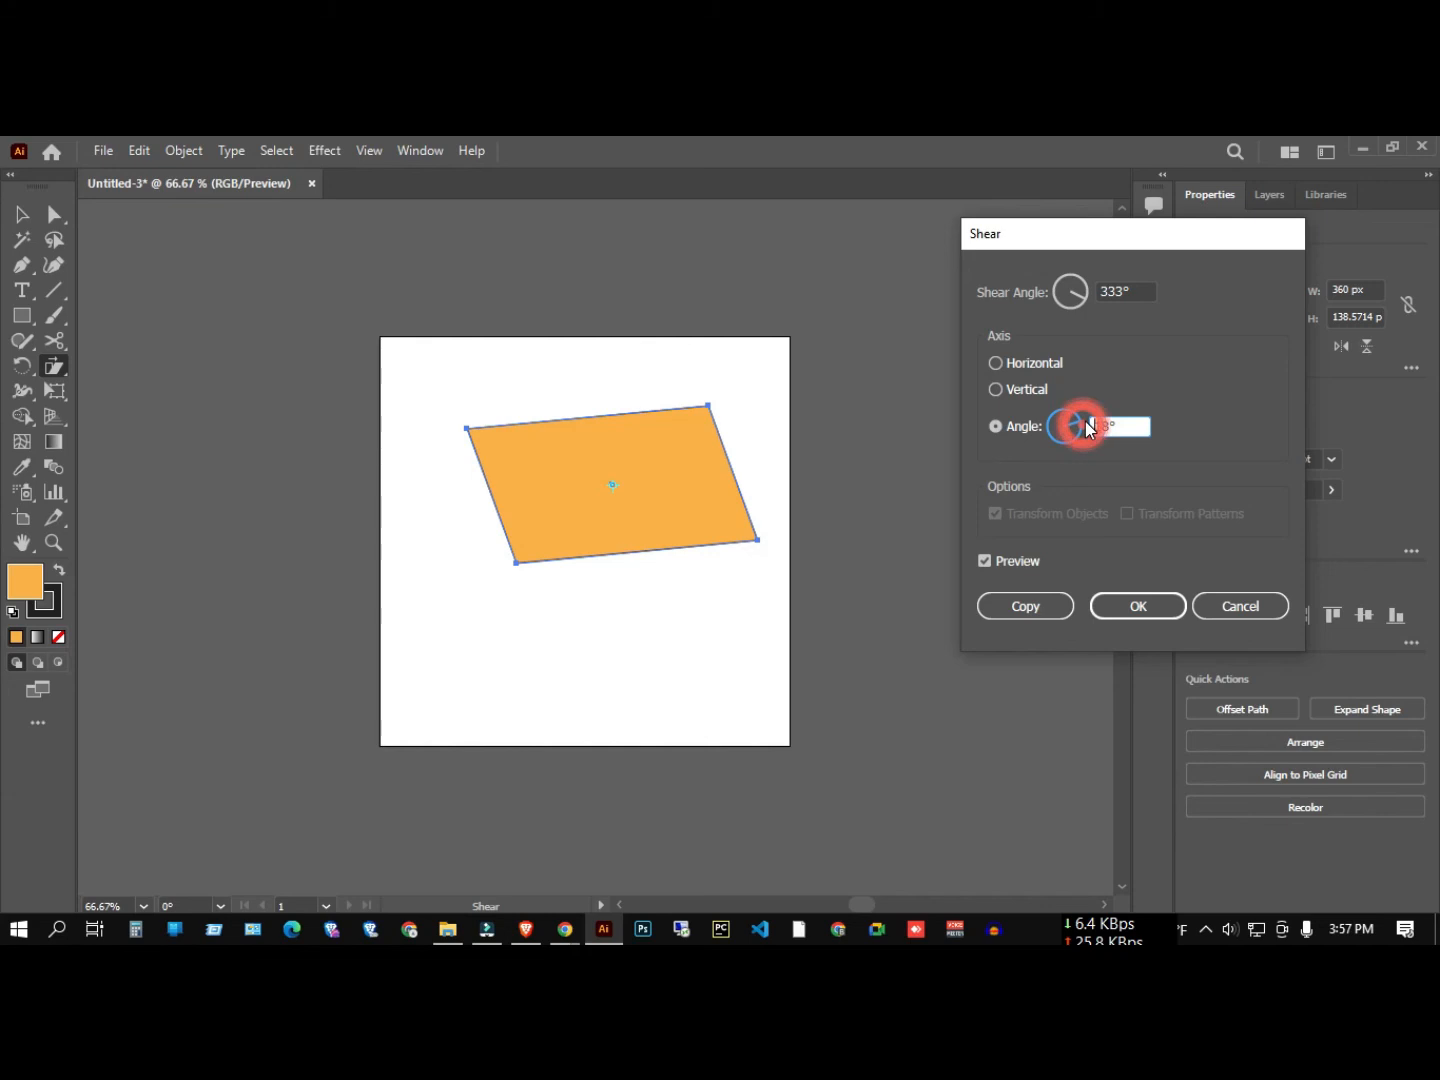
pyautogui.click(1077, 418)
pyautogui.click(1064, 412)
pyautogui.click(1052, 419)
pyautogui.click(1058, 437)
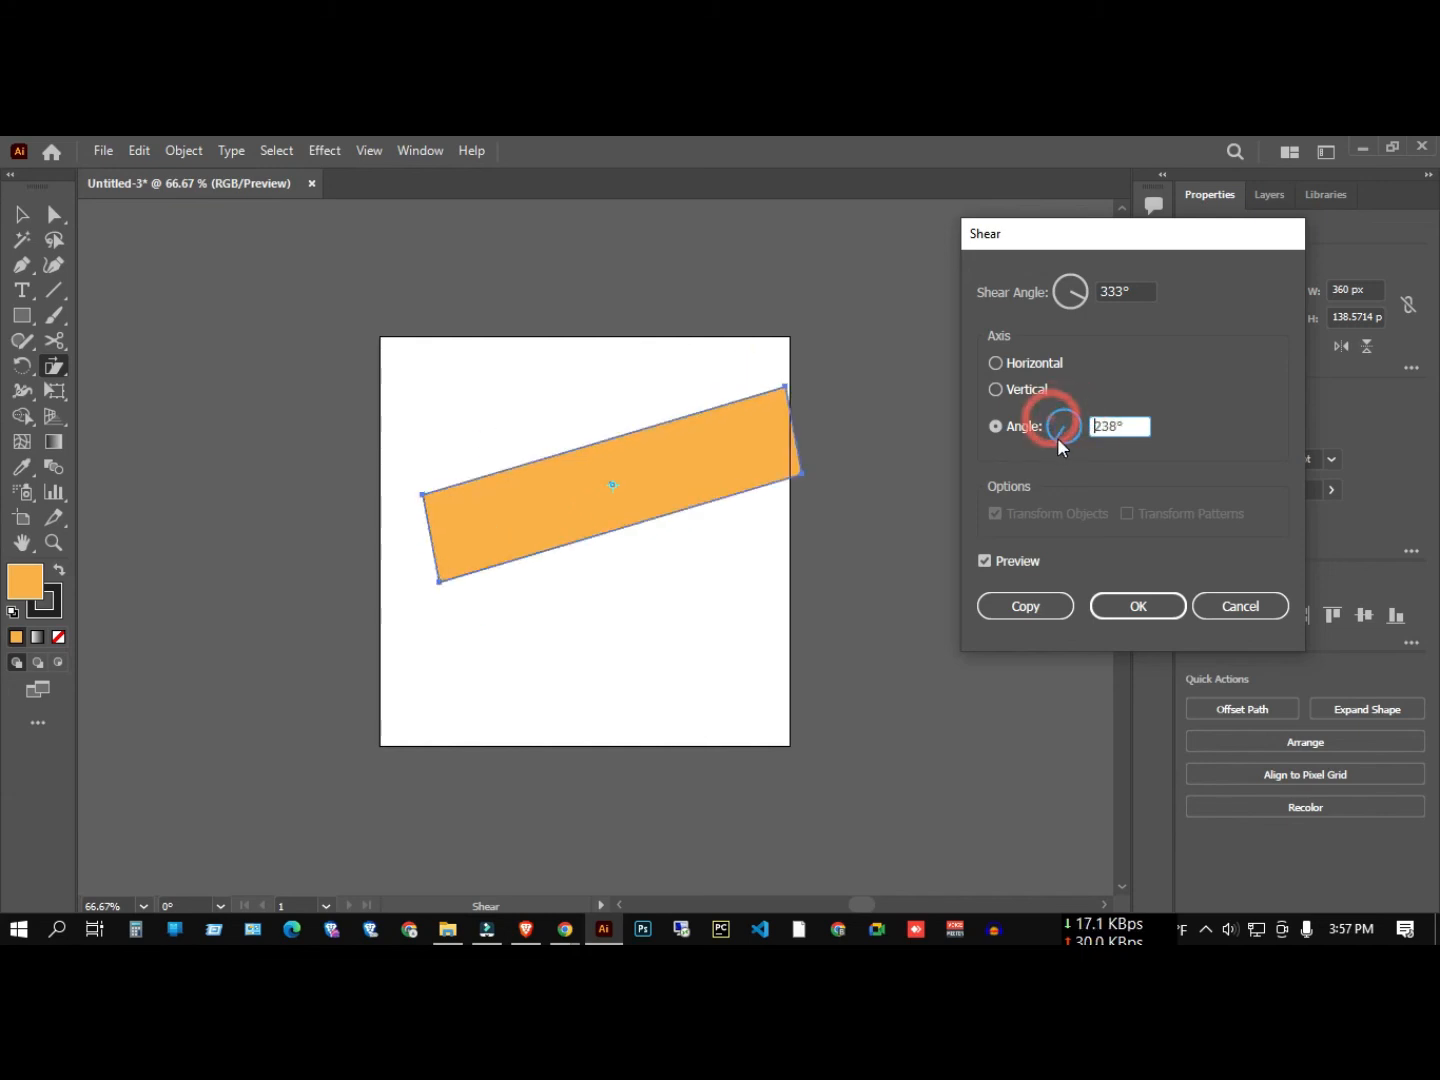
pyautogui.click(1073, 432)
pyautogui.click(1071, 421)
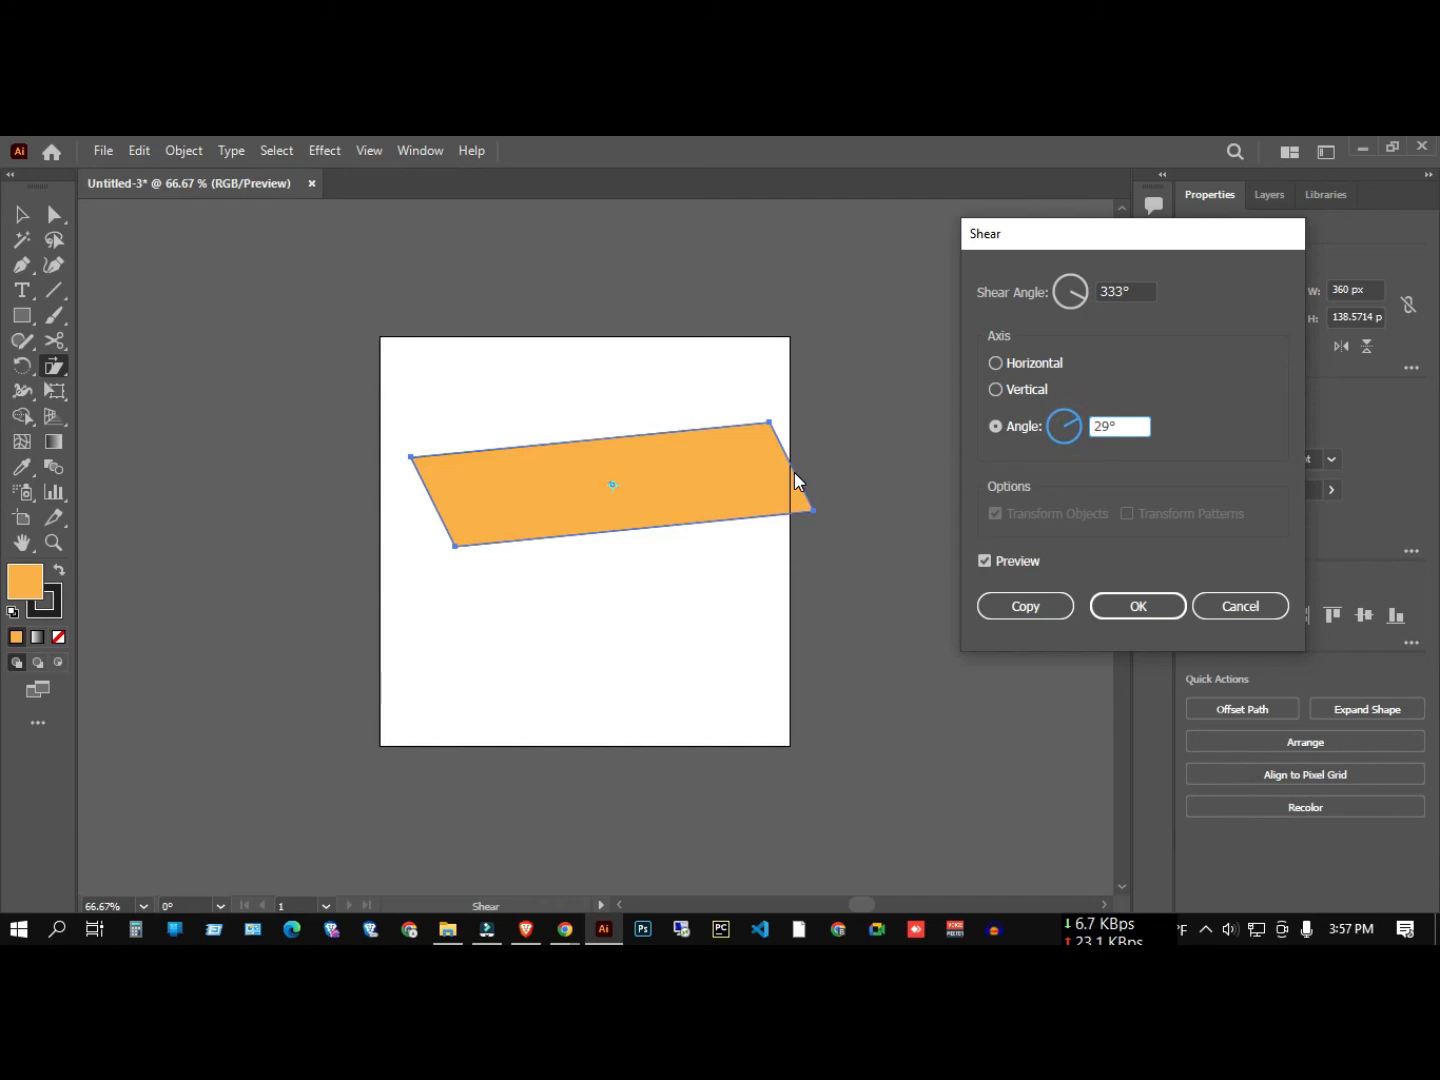
pyautogui.moveTo(1065, 442)
pyautogui.mouseDown()
pyautogui.moveTo(1046, 428)
pyautogui.moveTo(1070, 424)
pyautogui.mouseUp()
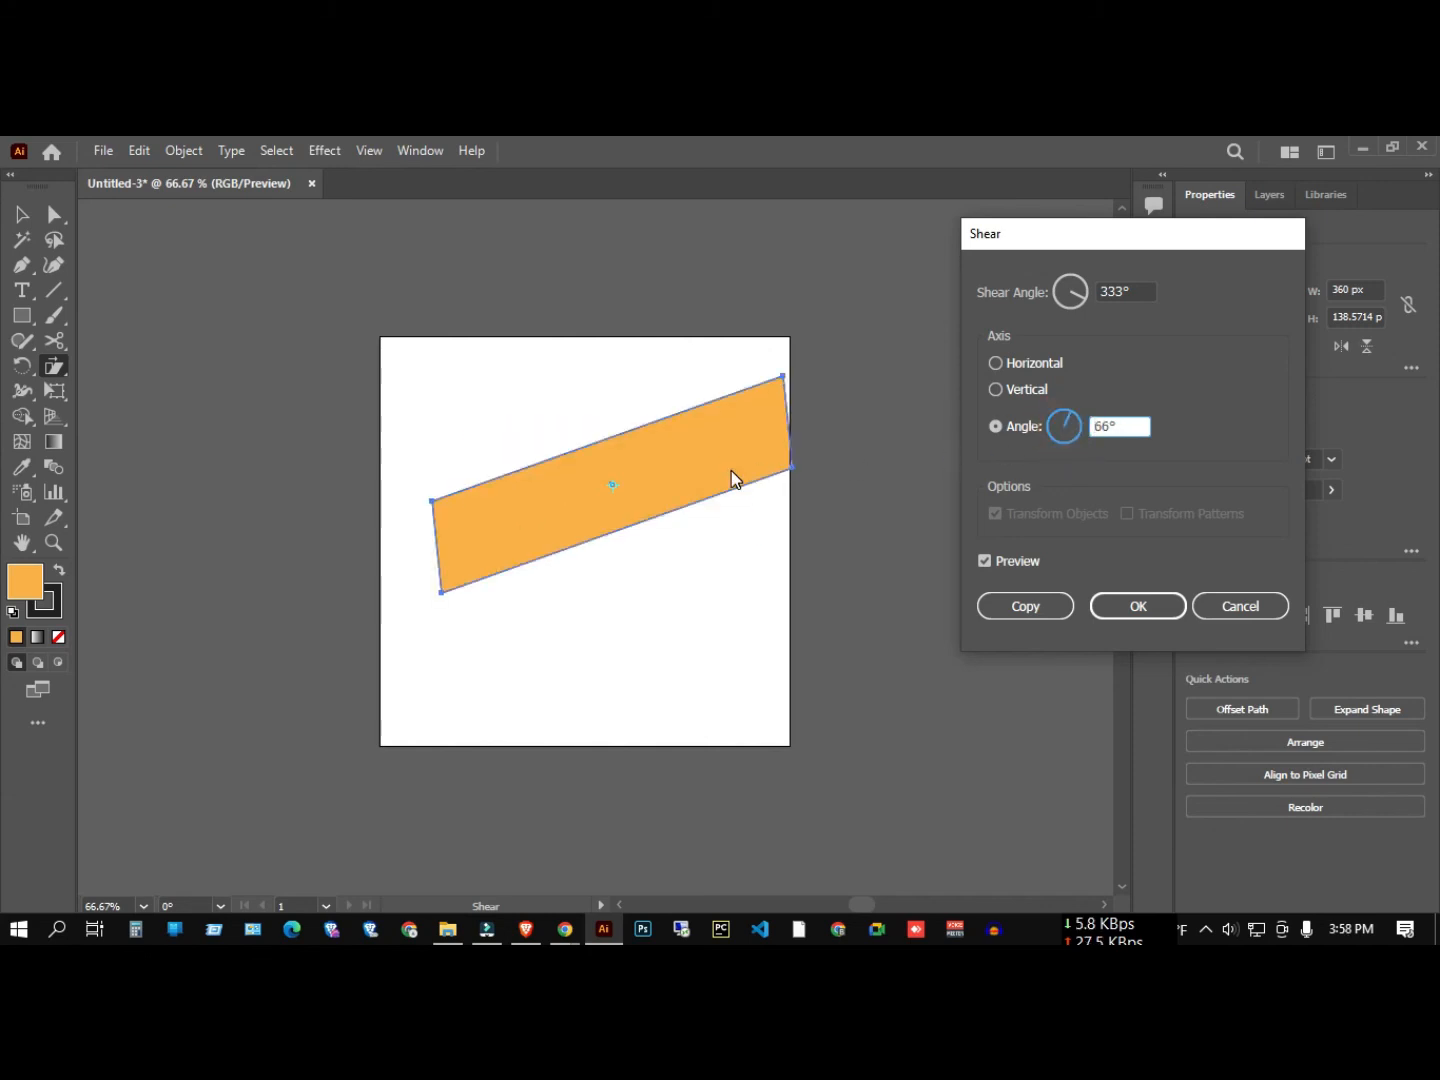
pyautogui.click(1054, 605)
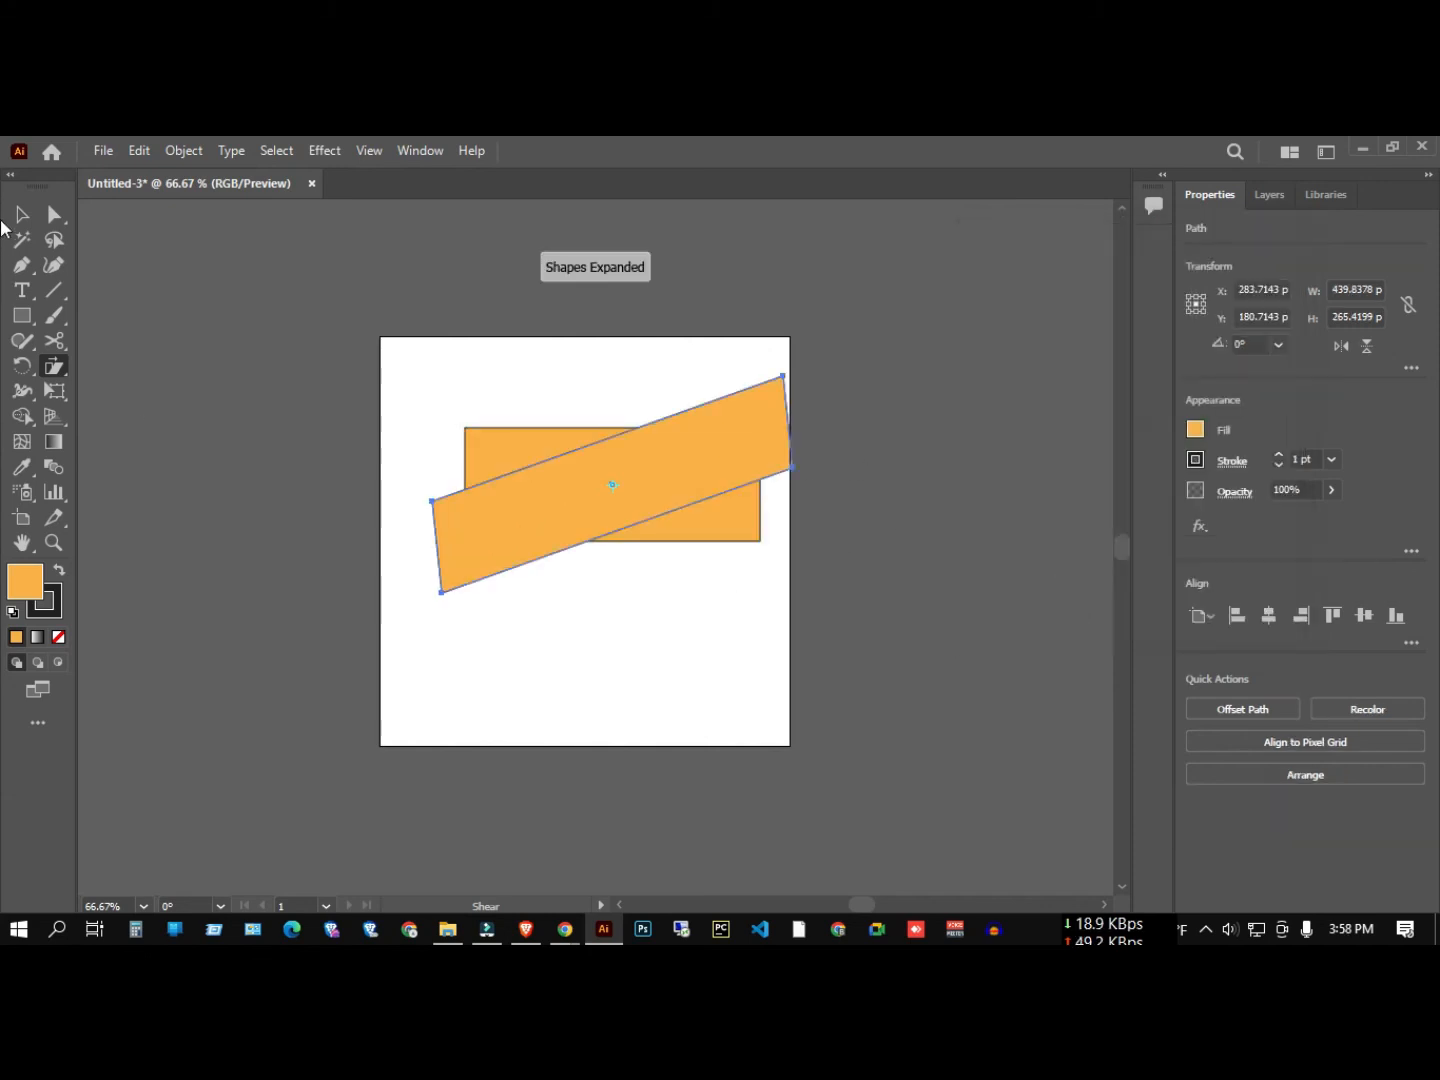
# Select the original rectangle together with its sheared copy and delete both from the artboard.
pyautogui.click(35, 219)
pyautogui.click(392, 357)
pyautogui.moveTo(676, 526); pyautogui.dragTo(676, 586)
pyautogui.moveTo(369, 338); pyautogui.dragTo(780, 665)
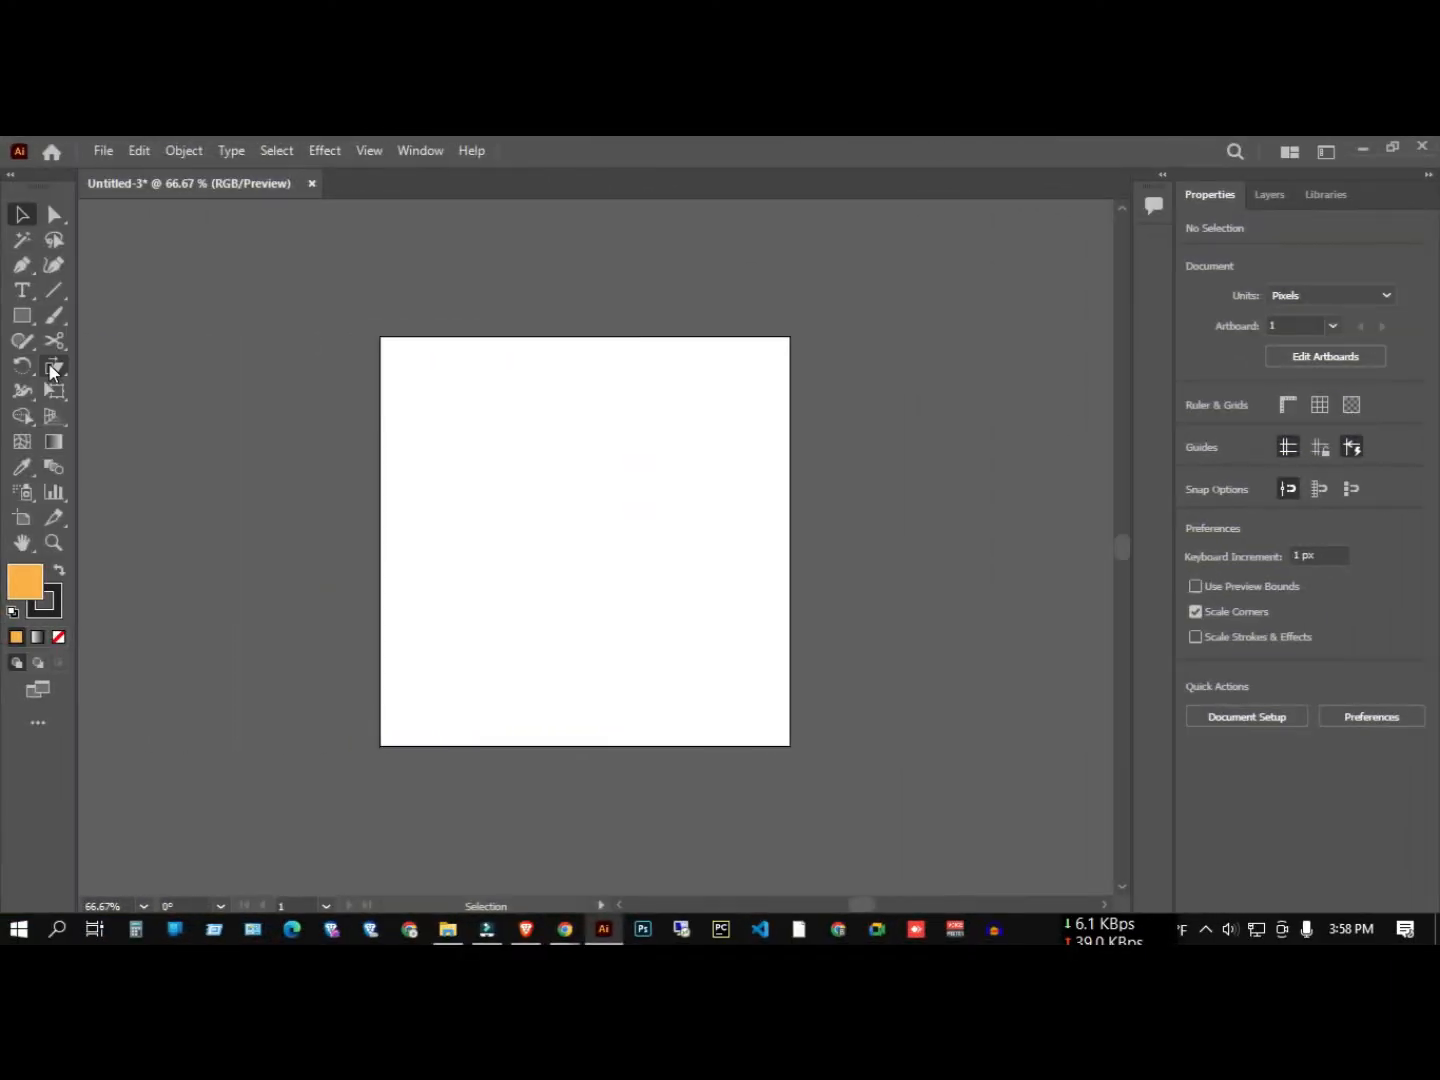
# Draw a nearly horizontal line about 393 px wide across the artboard's upper half and set its stroke to 2 pt.
pyautogui.moveTo(50, 365); pyautogui.dragTo(156, 418)
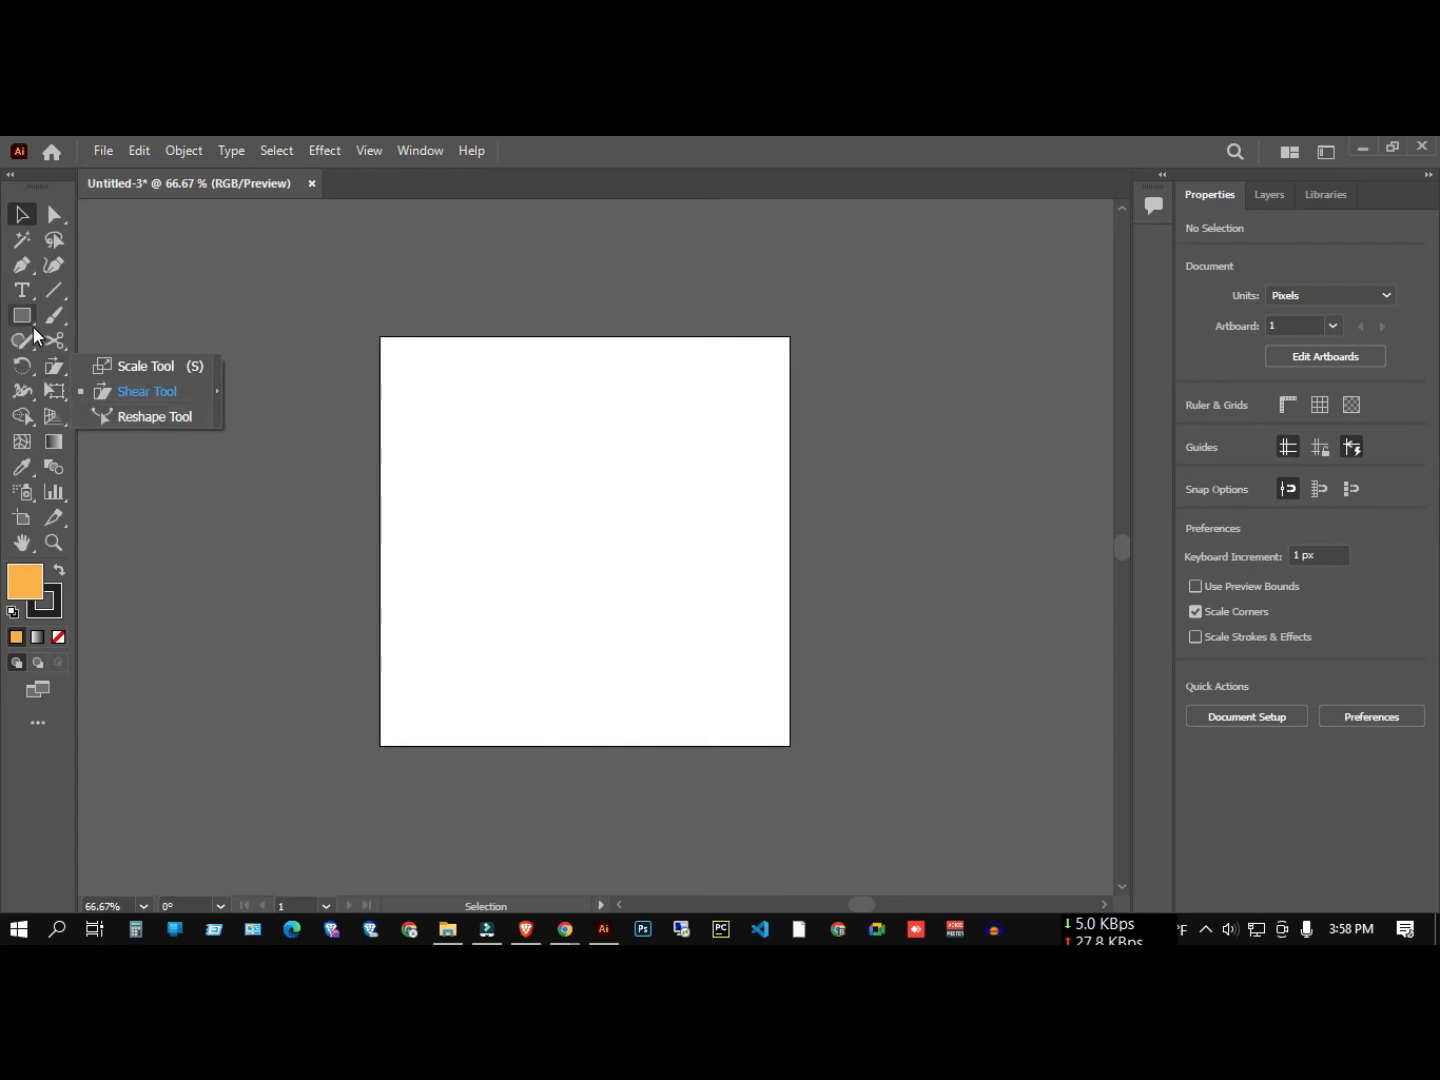
pyautogui.moveTo(55, 291); pyautogui.dragTo(175, 293)
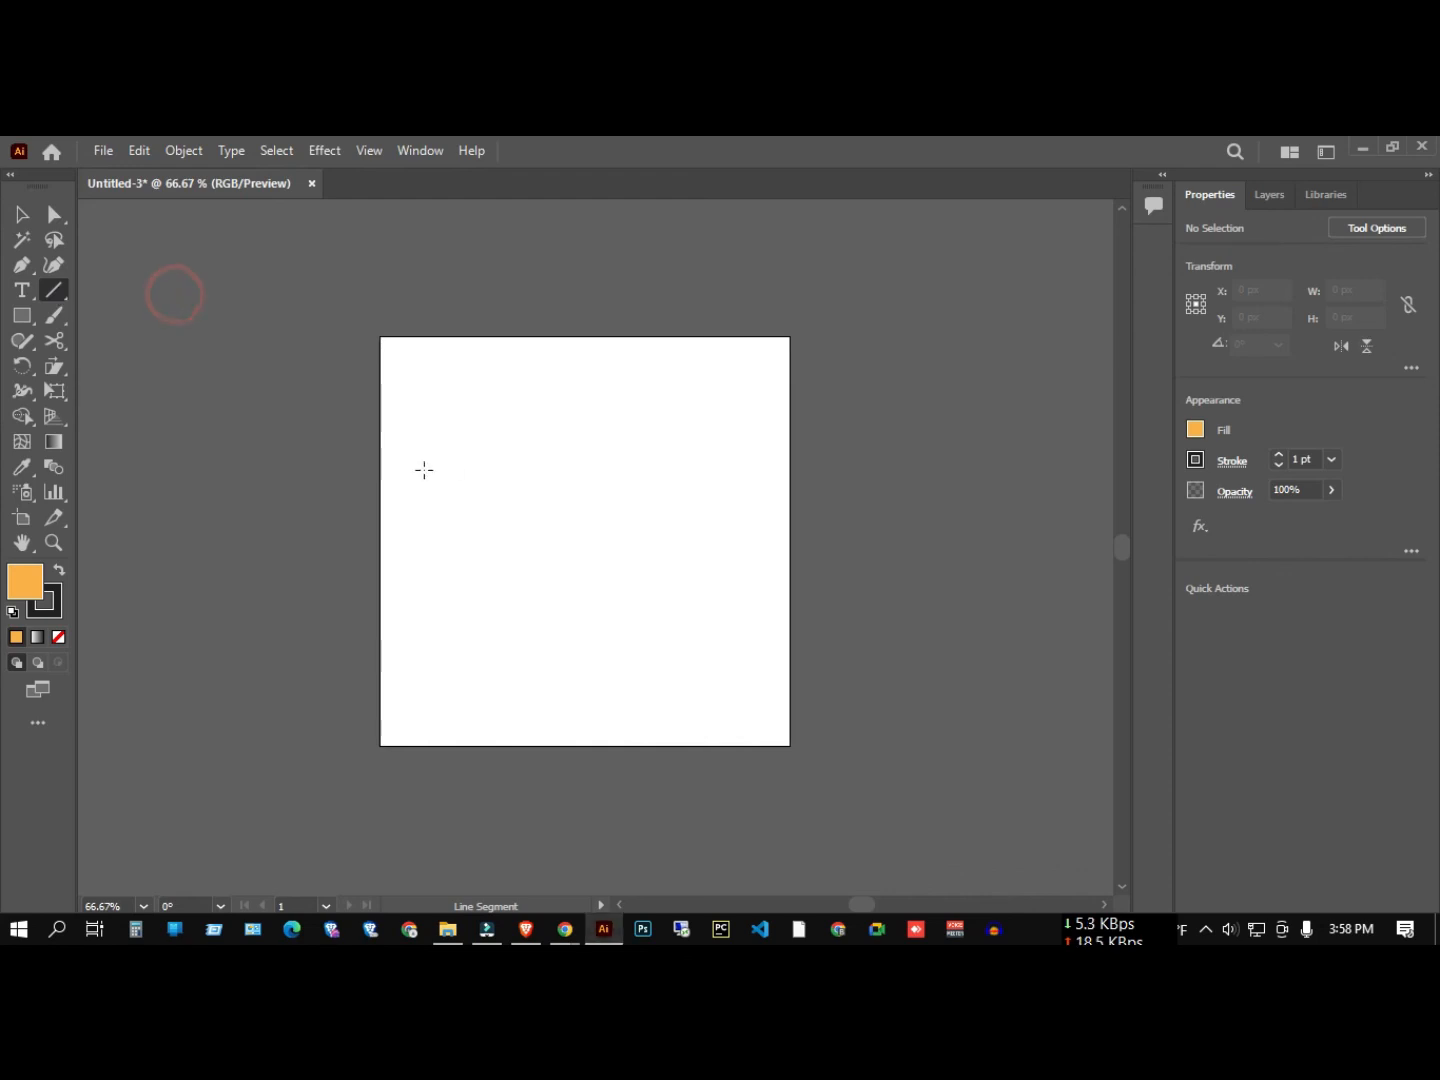
pyautogui.moveTo(415, 462); pyautogui.dragTo(737, 457)
pyautogui.click(1278, 453)
pyautogui.keyDown('alt'); pyautogui.scroll(3, 535, 441); pyautogui.keyUp('alt')
# Select the new line with the Selection tool and switch to the Direct Selection tool to show its end anchor points.
pyautogui.click(27, 211)
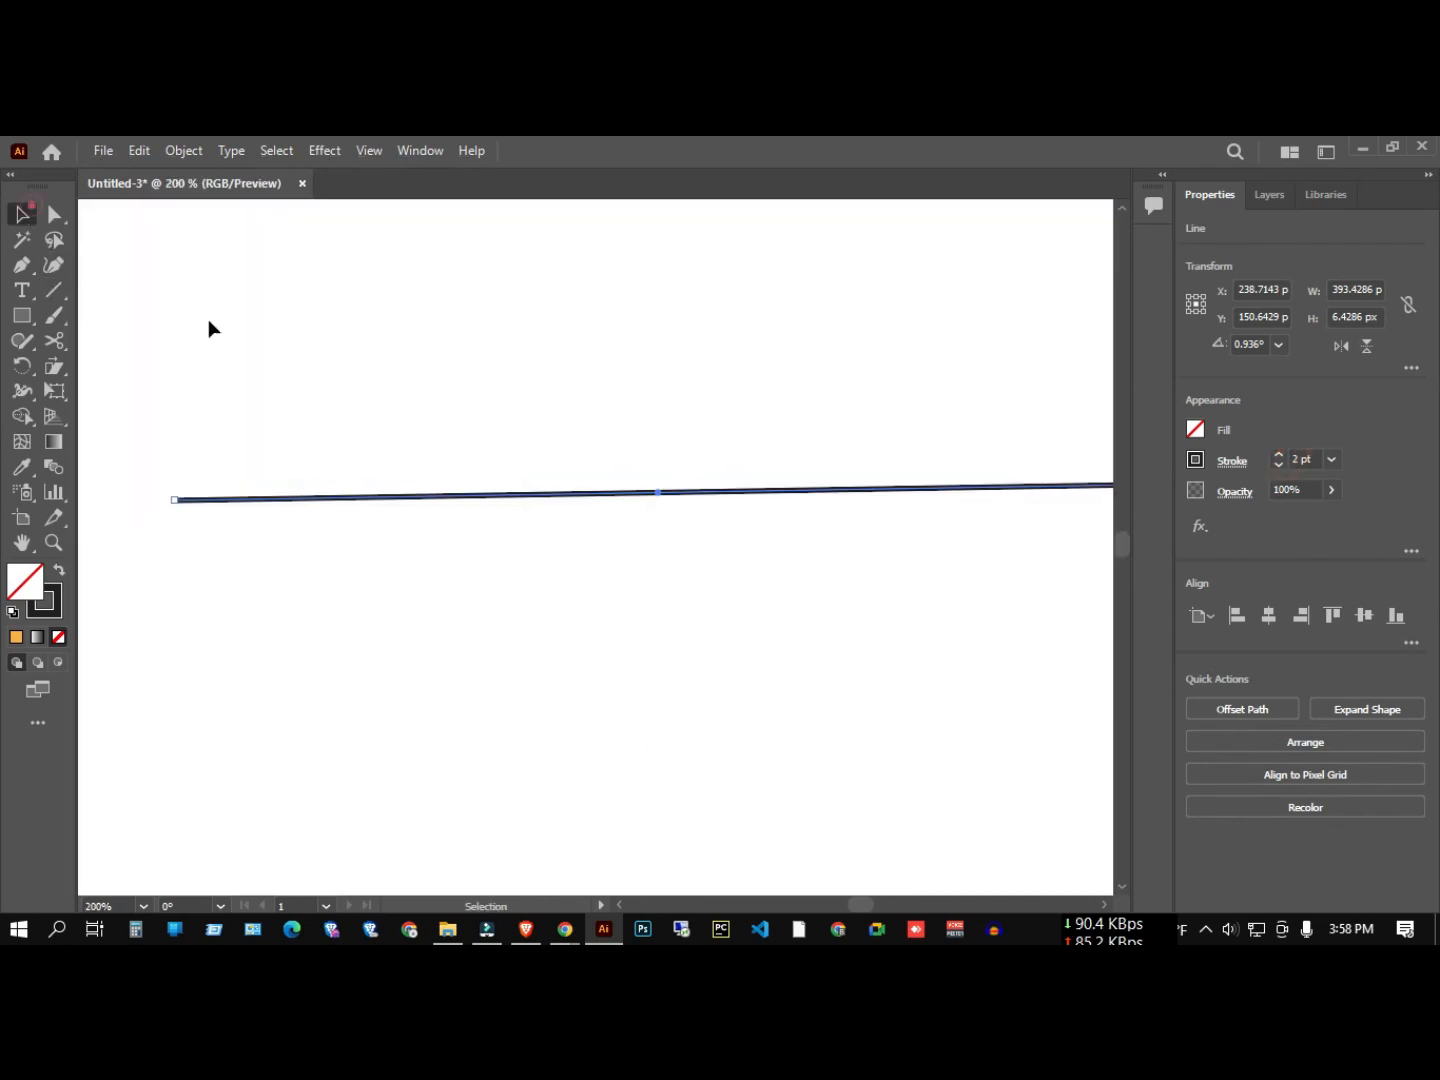
pyautogui.keyDown('alt'); pyautogui.scroll(-2, 285, 320); pyautogui.keyUp('alt')
pyautogui.moveTo(268, 309); pyautogui.dragTo(554, 525)
pyautogui.scroll(1, 564, 501)
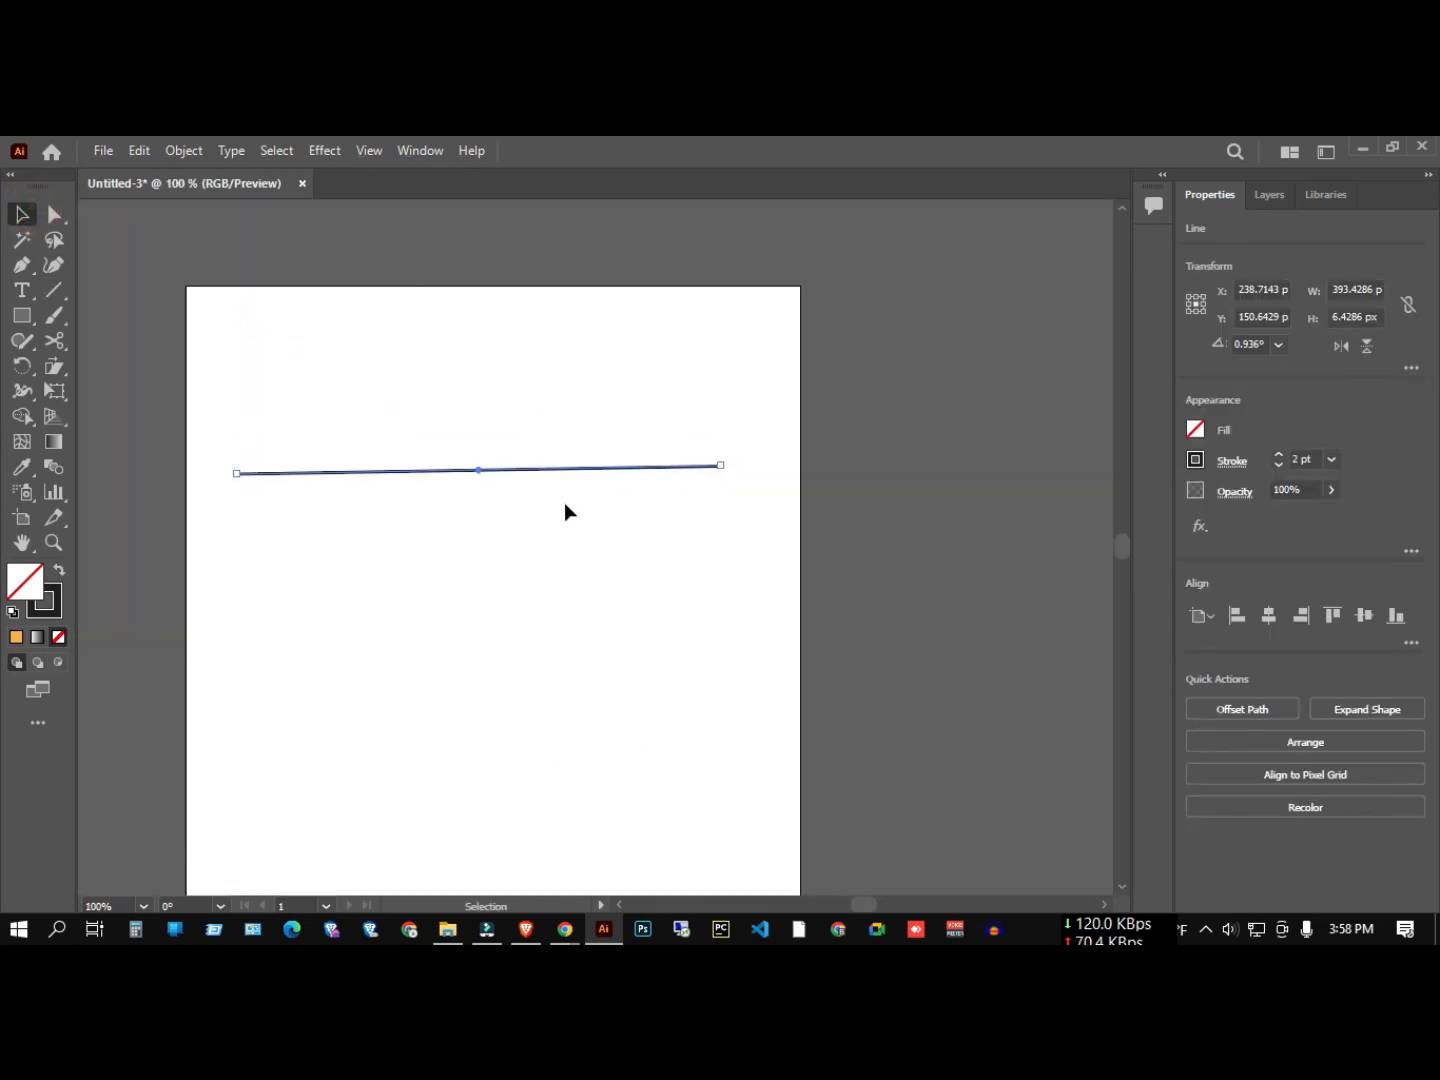
pyautogui.moveTo(206, 402); pyautogui.dragTo(587, 581)
pyautogui.click(59, 214)
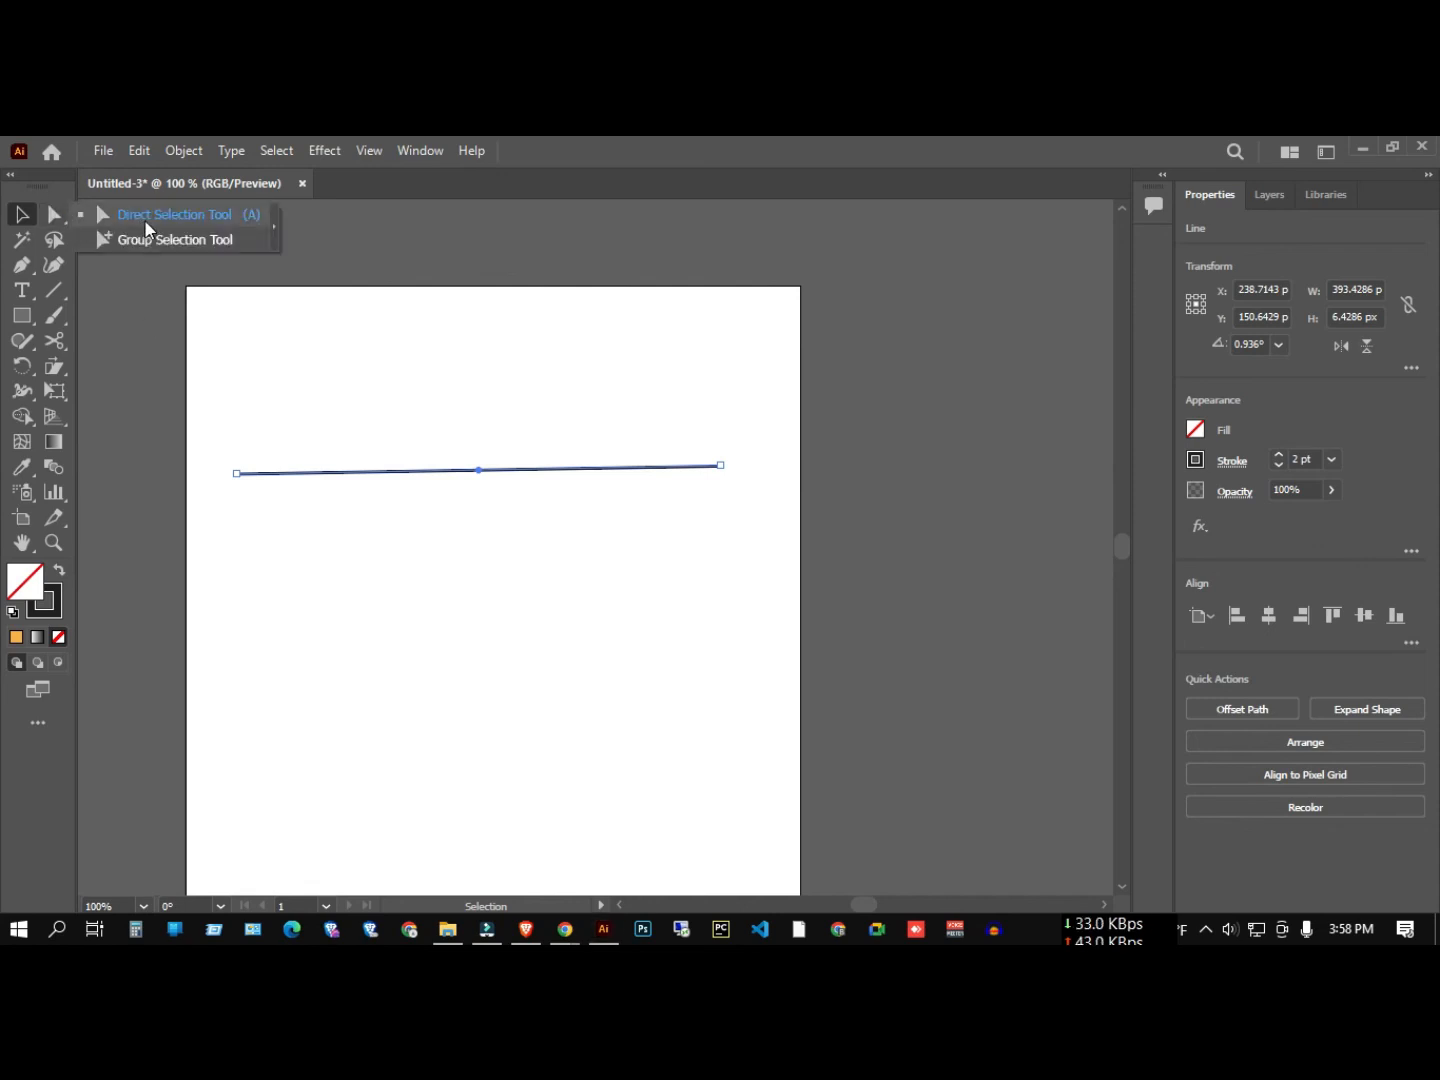
pyautogui.click(144, 219)
pyautogui.scroll(3, 381, 490)
pyautogui.scroll(-2, 509, 487)
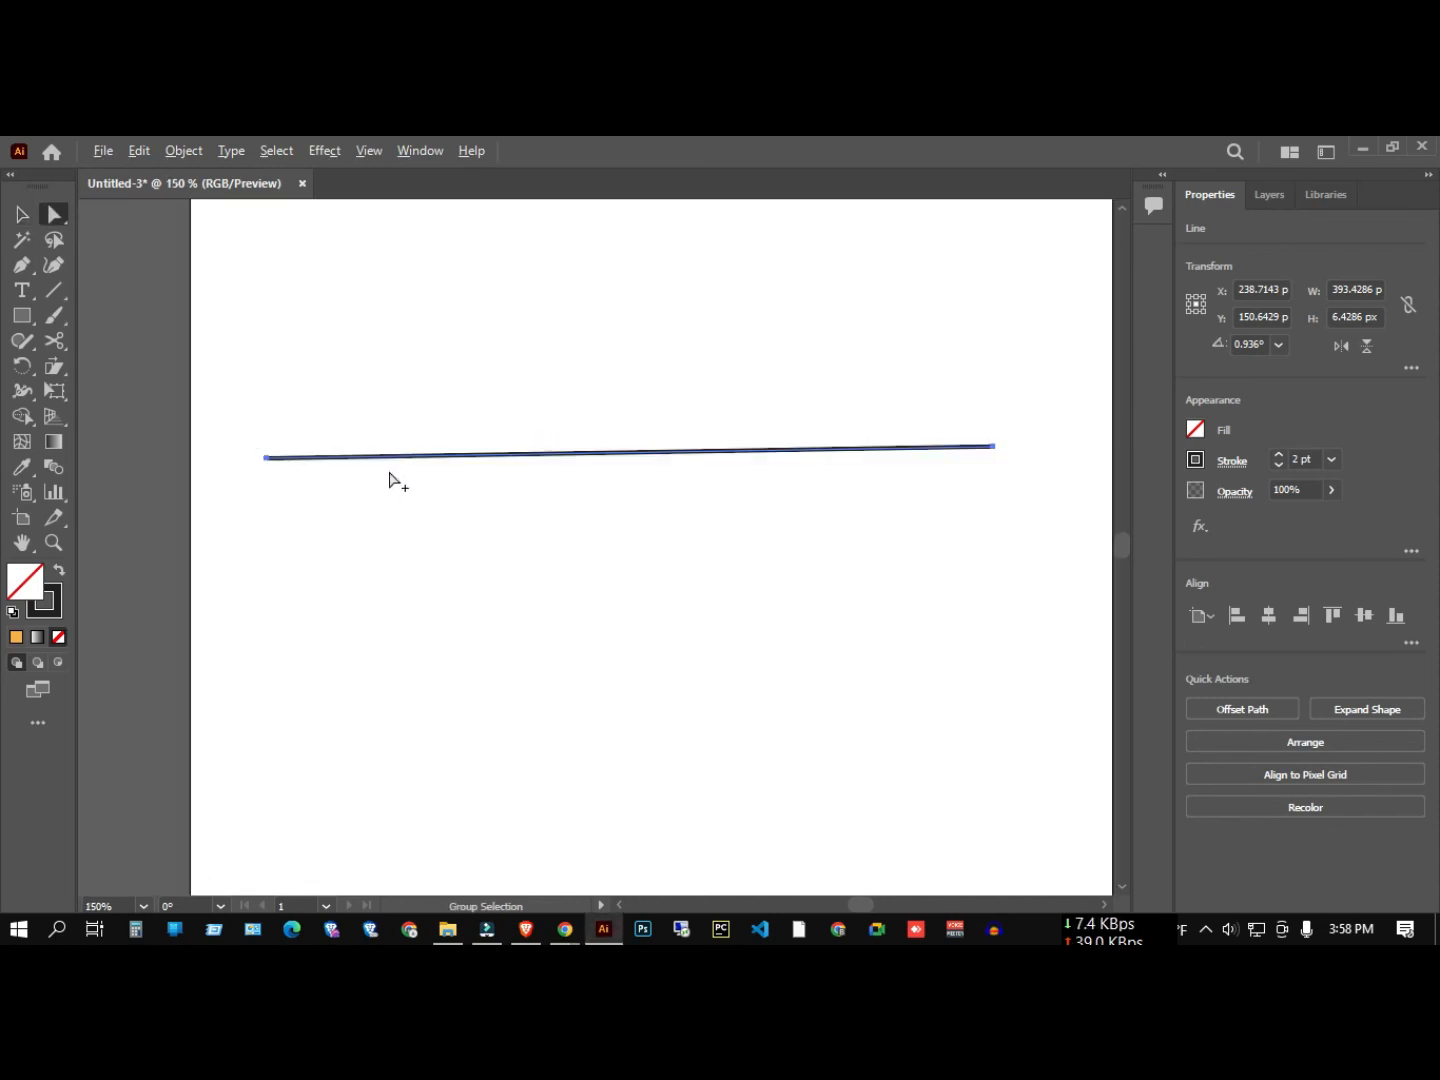
# Add an anchor point near the line's left end with the Reshape tool and pull it down into a curve about 93 px high.
pyautogui.click(42, 369)
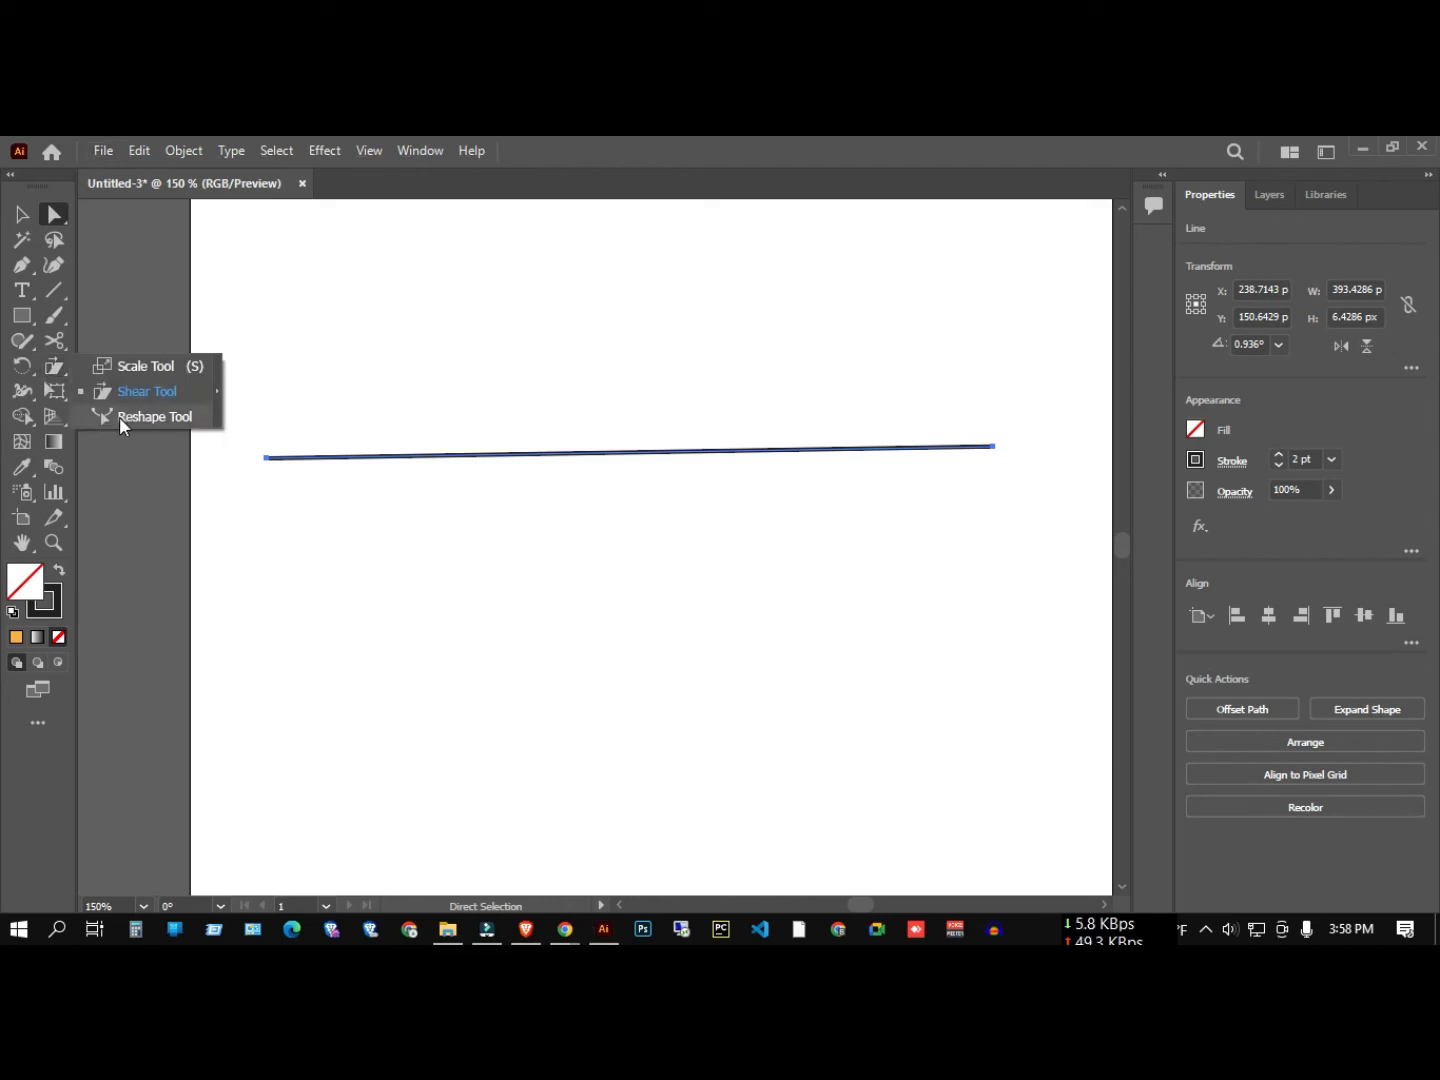
pyautogui.click(120, 416)
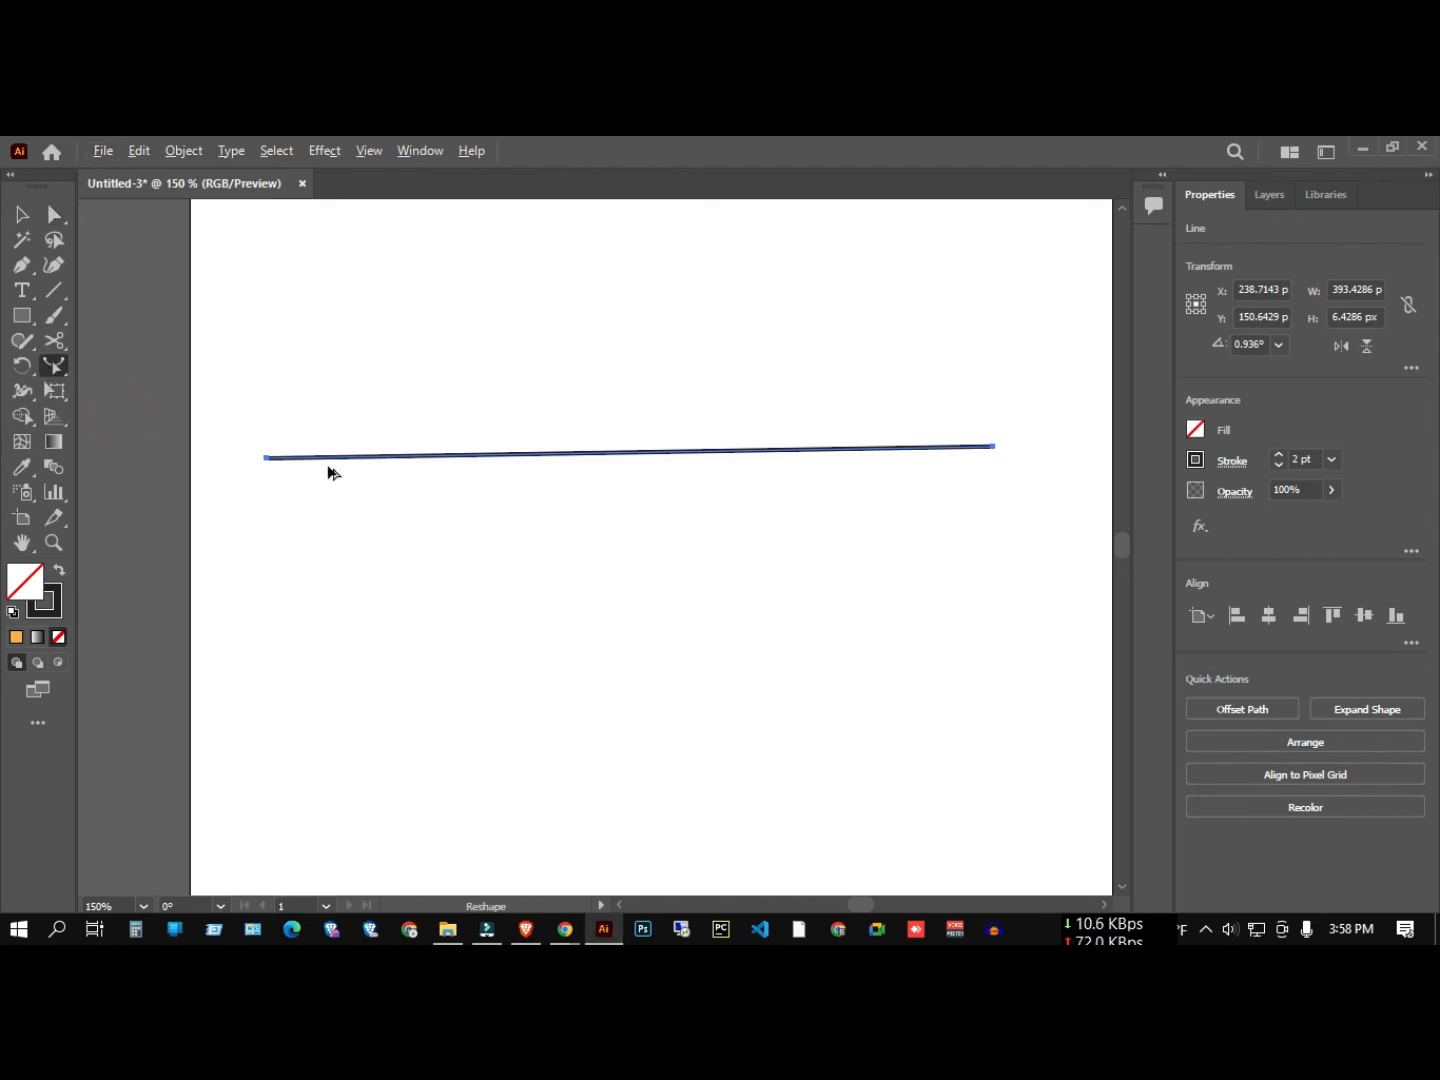
pyautogui.scroll(5, 331, 473)
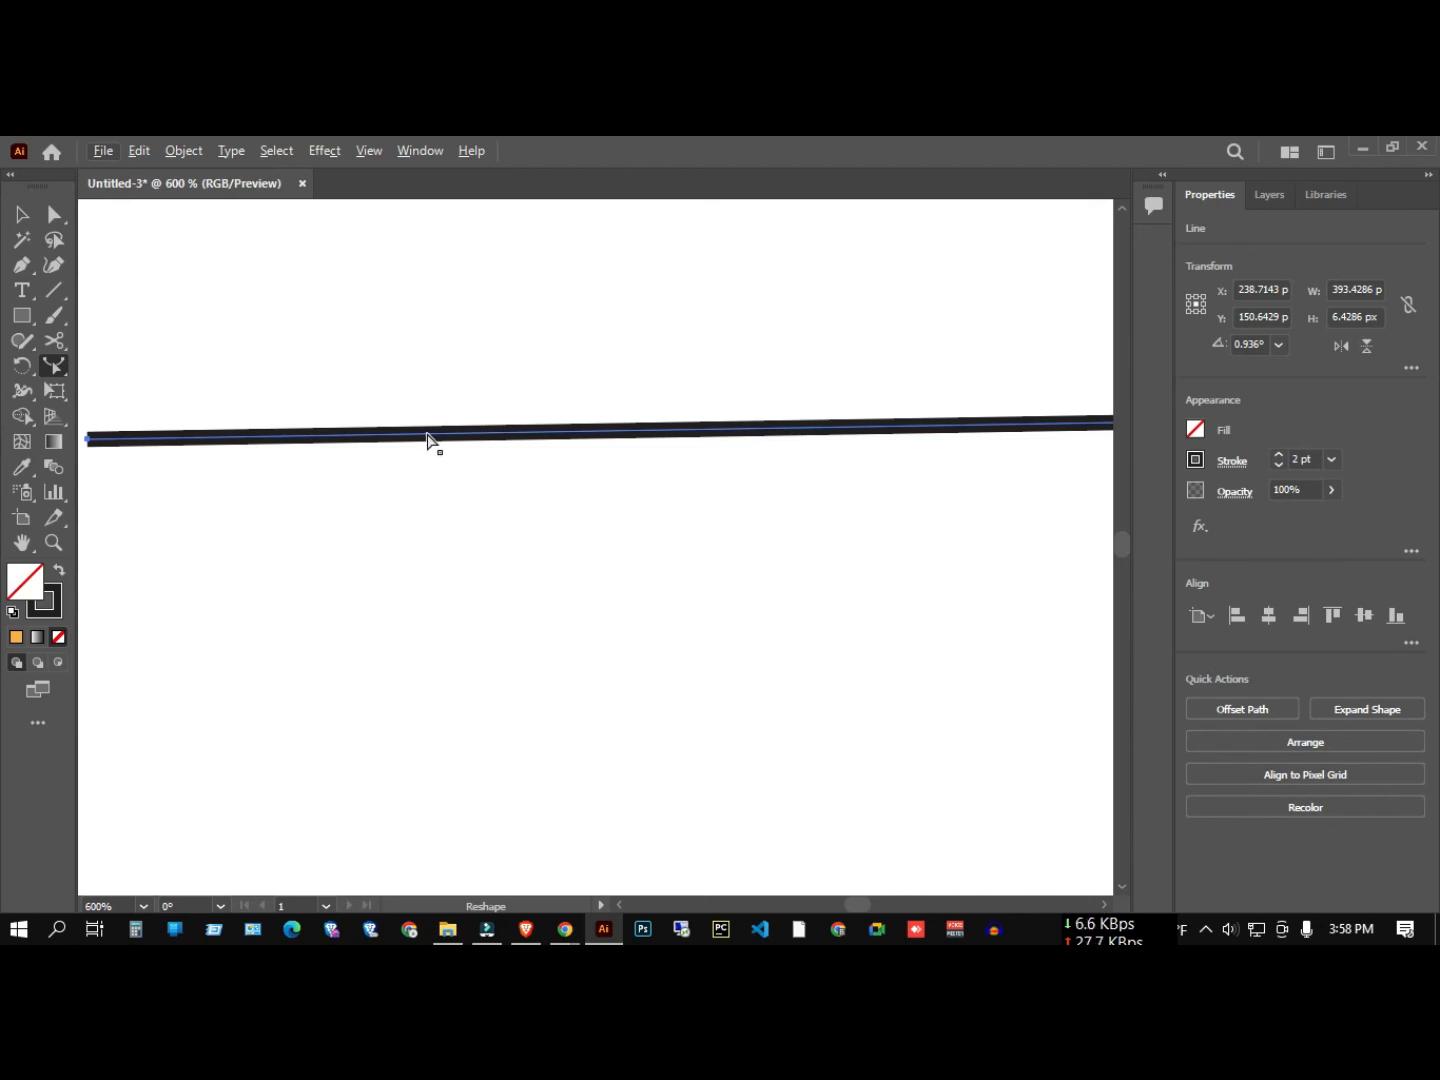
pyautogui.click(428, 437)
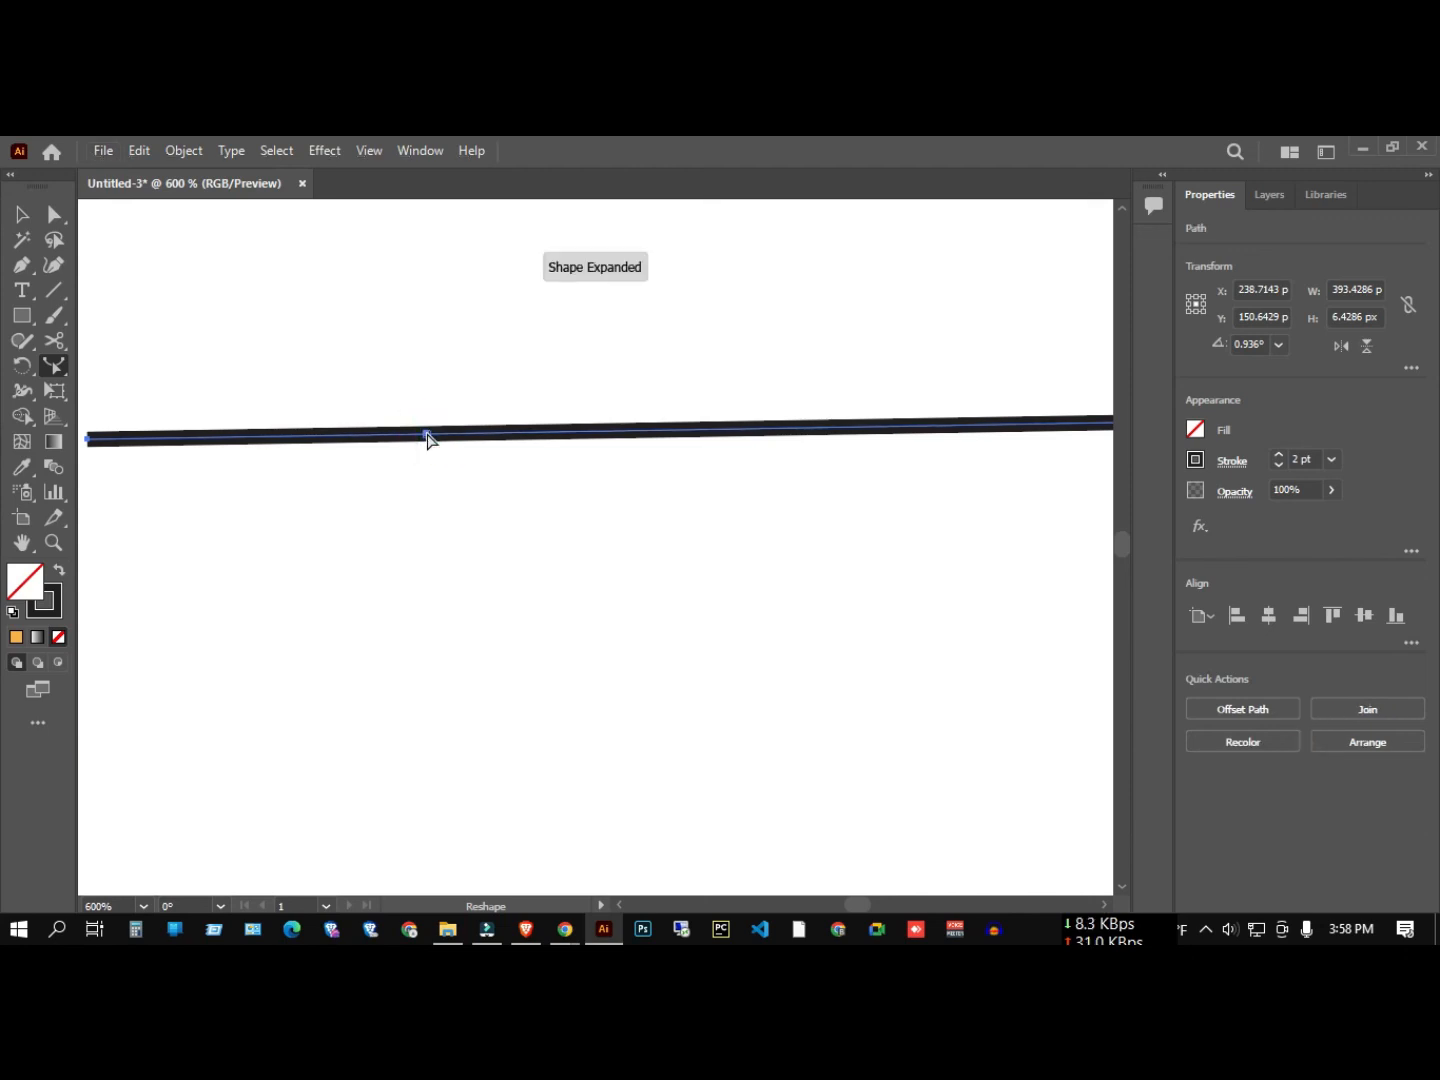
pyautogui.scroll(-2, 428, 439)
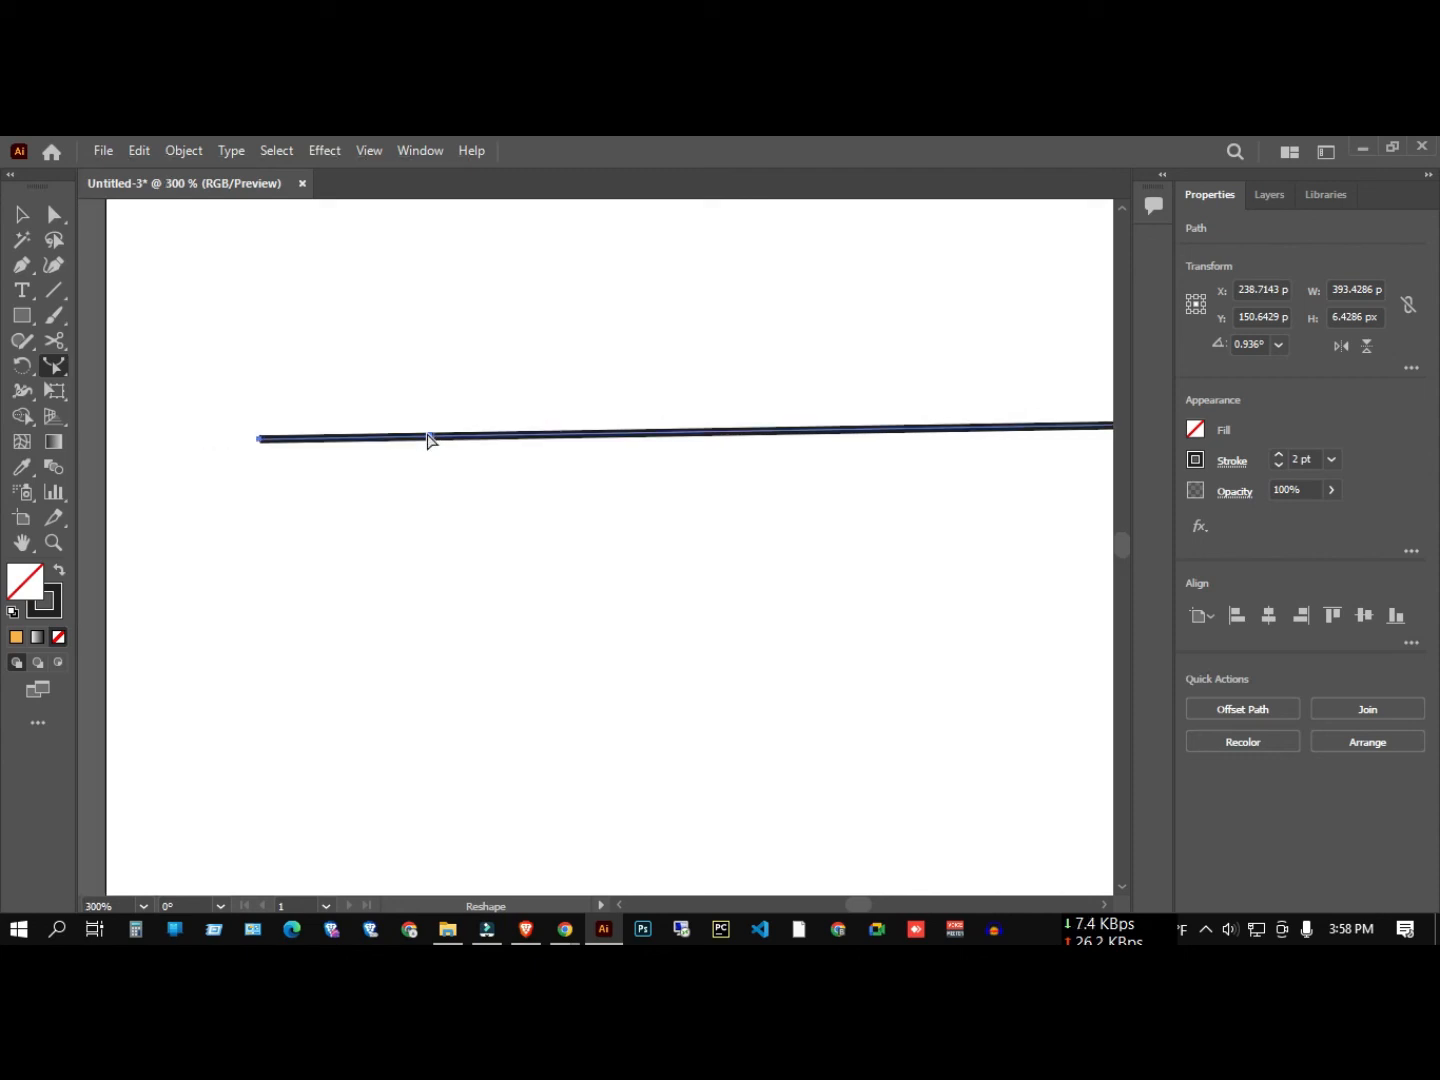
pyautogui.moveTo(429, 436)
pyautogui.mouseDown()
pyautogui.moveTo(444, 400)
pyautogui.moveTo(498, 373)
pyautogui.moveTo(578, 484)
pyautogui.moveTo(467, 578)
pyautogui.moveTo(418, 681)
pyautogui.moveTo(561, 767)
pyautogui.mouseUp()
pyautogui.scroll(-3, 491, 711)
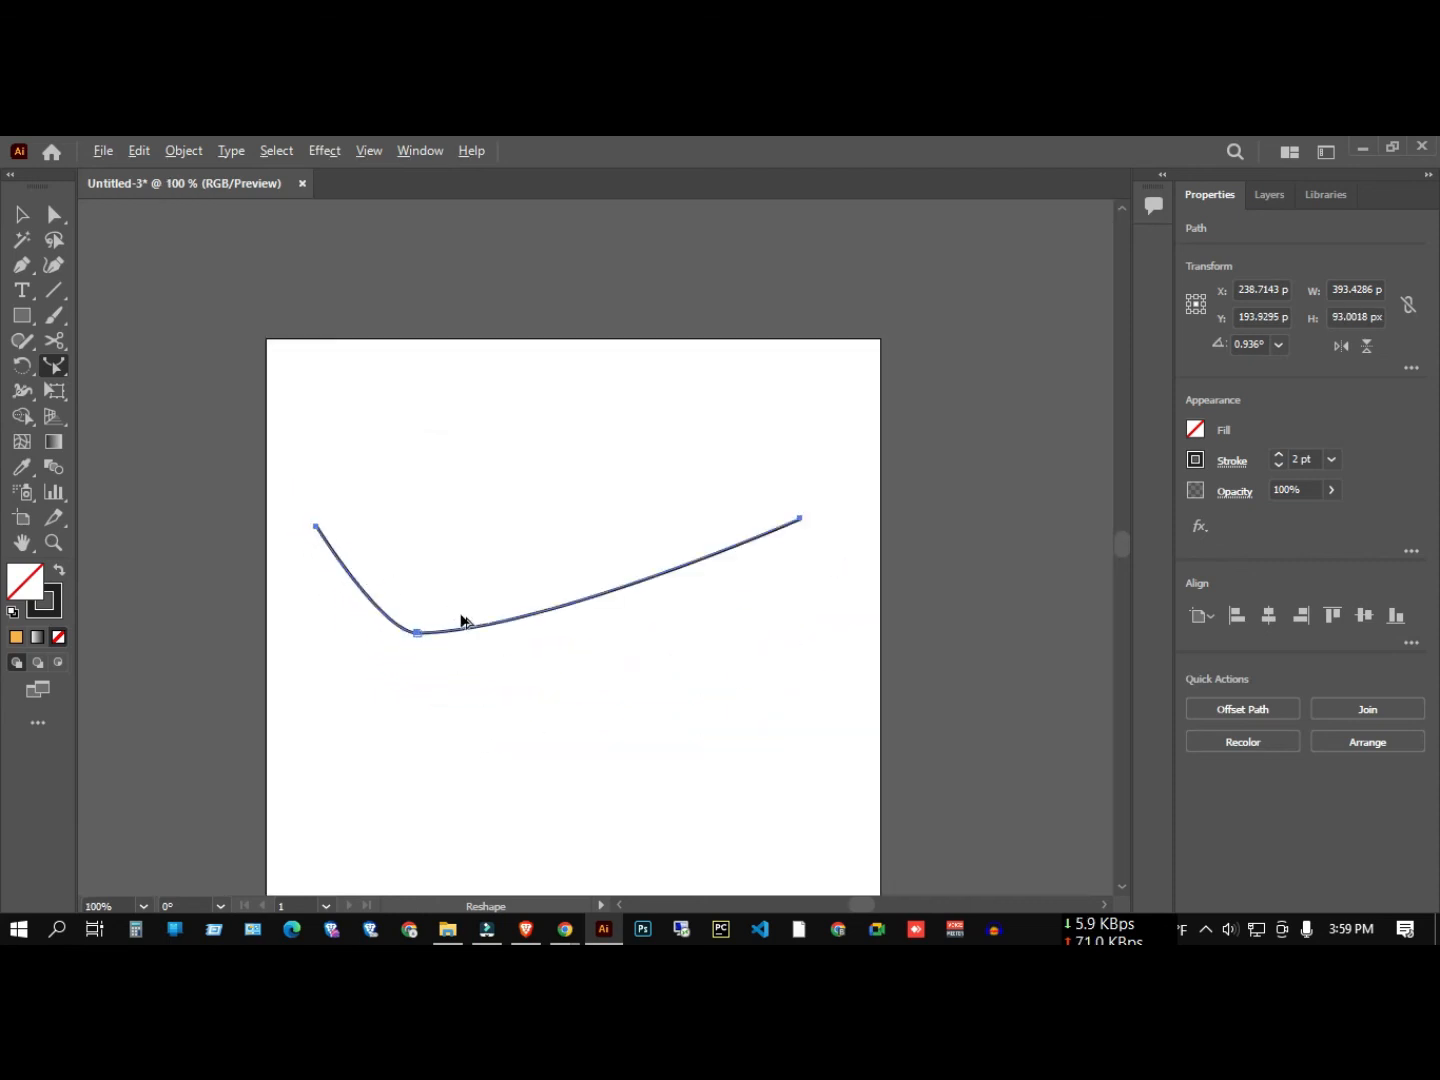
# Reshape the curve again by raising its lowest anchor point until the path is about 75 px high.
pyautogui.scroll(2, 463, 617)
pyautogui.moveTo(375, 656); pyautogui.dragTo(425, 608)
pyautogui.scroll(-2, 436, 610)
pyautogui.scroll(3, 434, 618)
pyautogui.click(421, 608)
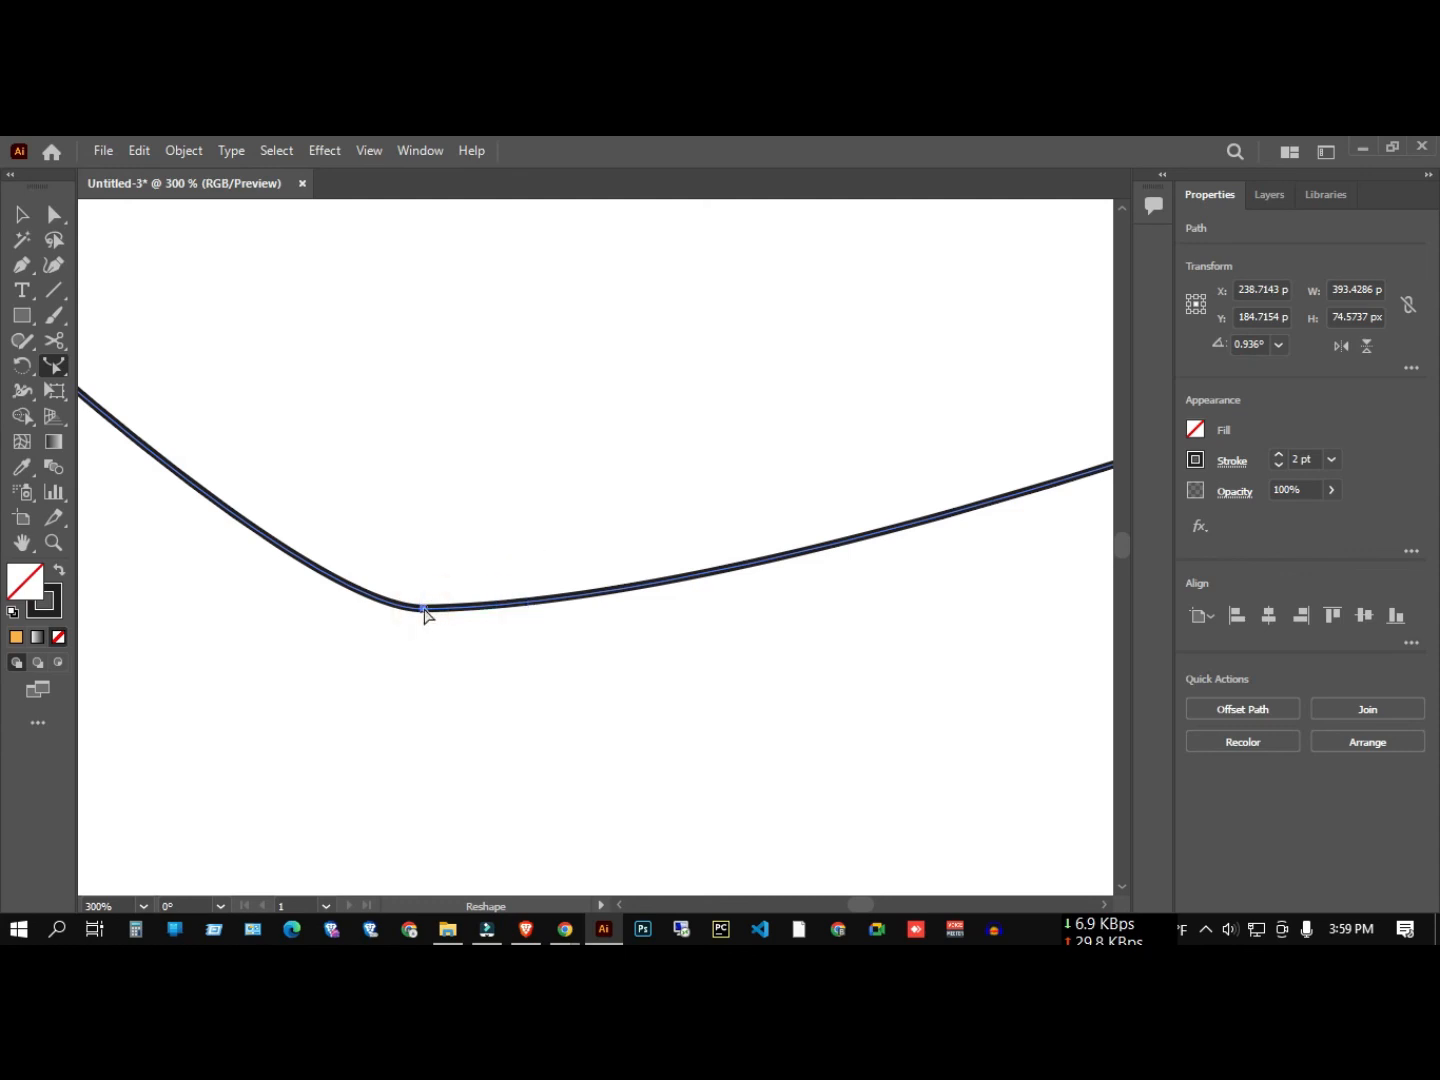
# Deselect the curved path and reselect it as a whole with the Selection tool.
pyautogui.click(21, 214)
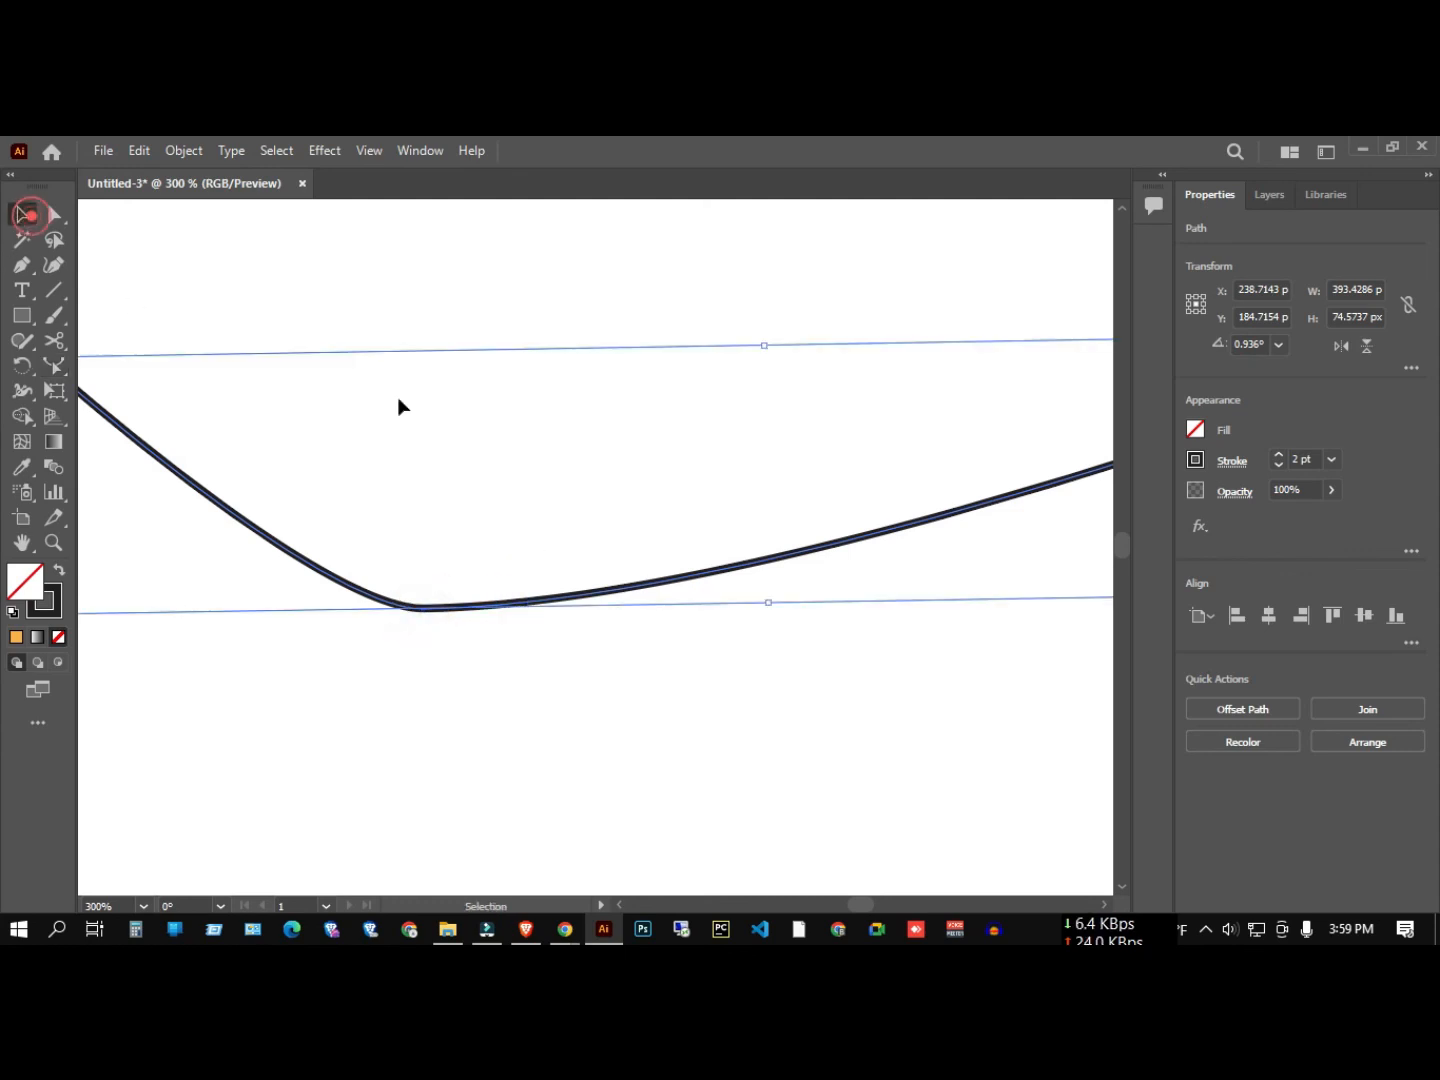
pyautogui.click(432, 640)
pyautogui.moveTo(383, 546); pyautogui.dragTo(443, 621)
pyautogui.hotkey('ctrl', '-')
pyautogui.hotkey('ctrl', '-')
pyautogui.click(439, 650)
pyautogui.moveTo(360, 379); pyautogui.dragTo(543, 563)
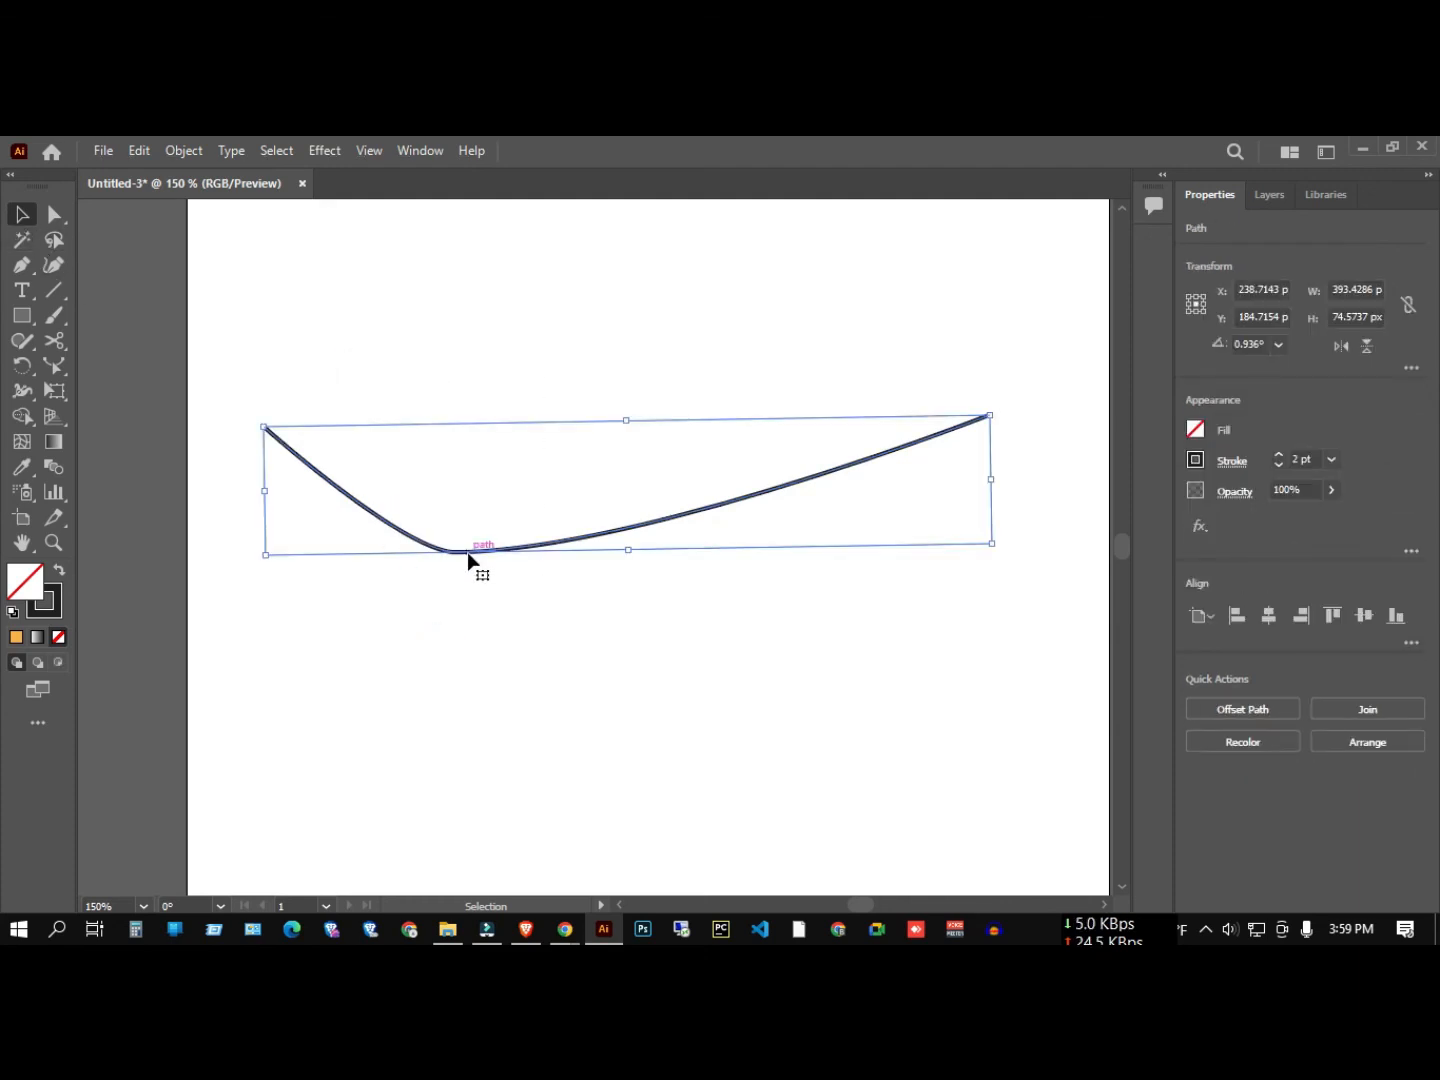
pyautogui.scroll(3, 468, 554)
pyautogui.scroll(-4, 507, 554)
pyautogui.moveTo(530, 640); pyautogui.dragTo(515, 447)
pyautogui.scroll(1, 516, 453)
# Move the whole curve up and slightly right with the Direct Selection tool, to about X 252 px, Y 159 px.
pyautogui.rightClick(59, 222)
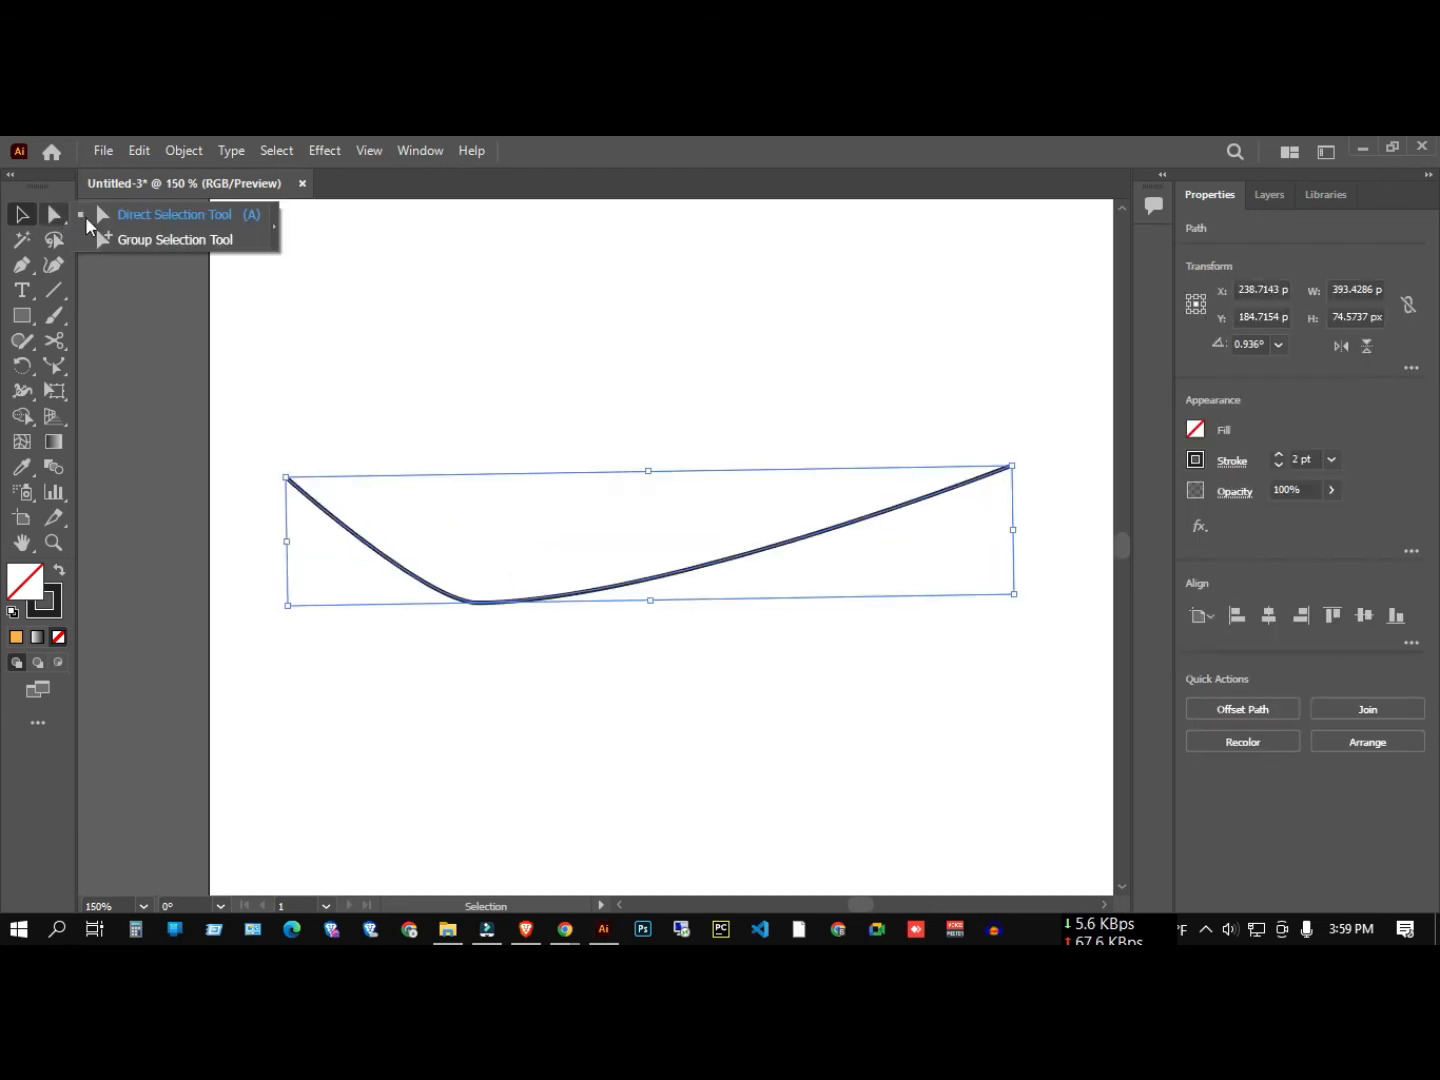
pyautogui.click(120, 217)
pyautogui.scroll(1, 513, 634)
pyautogui.moveTo(466, 589); pyautogui.dragTo(499, 526)
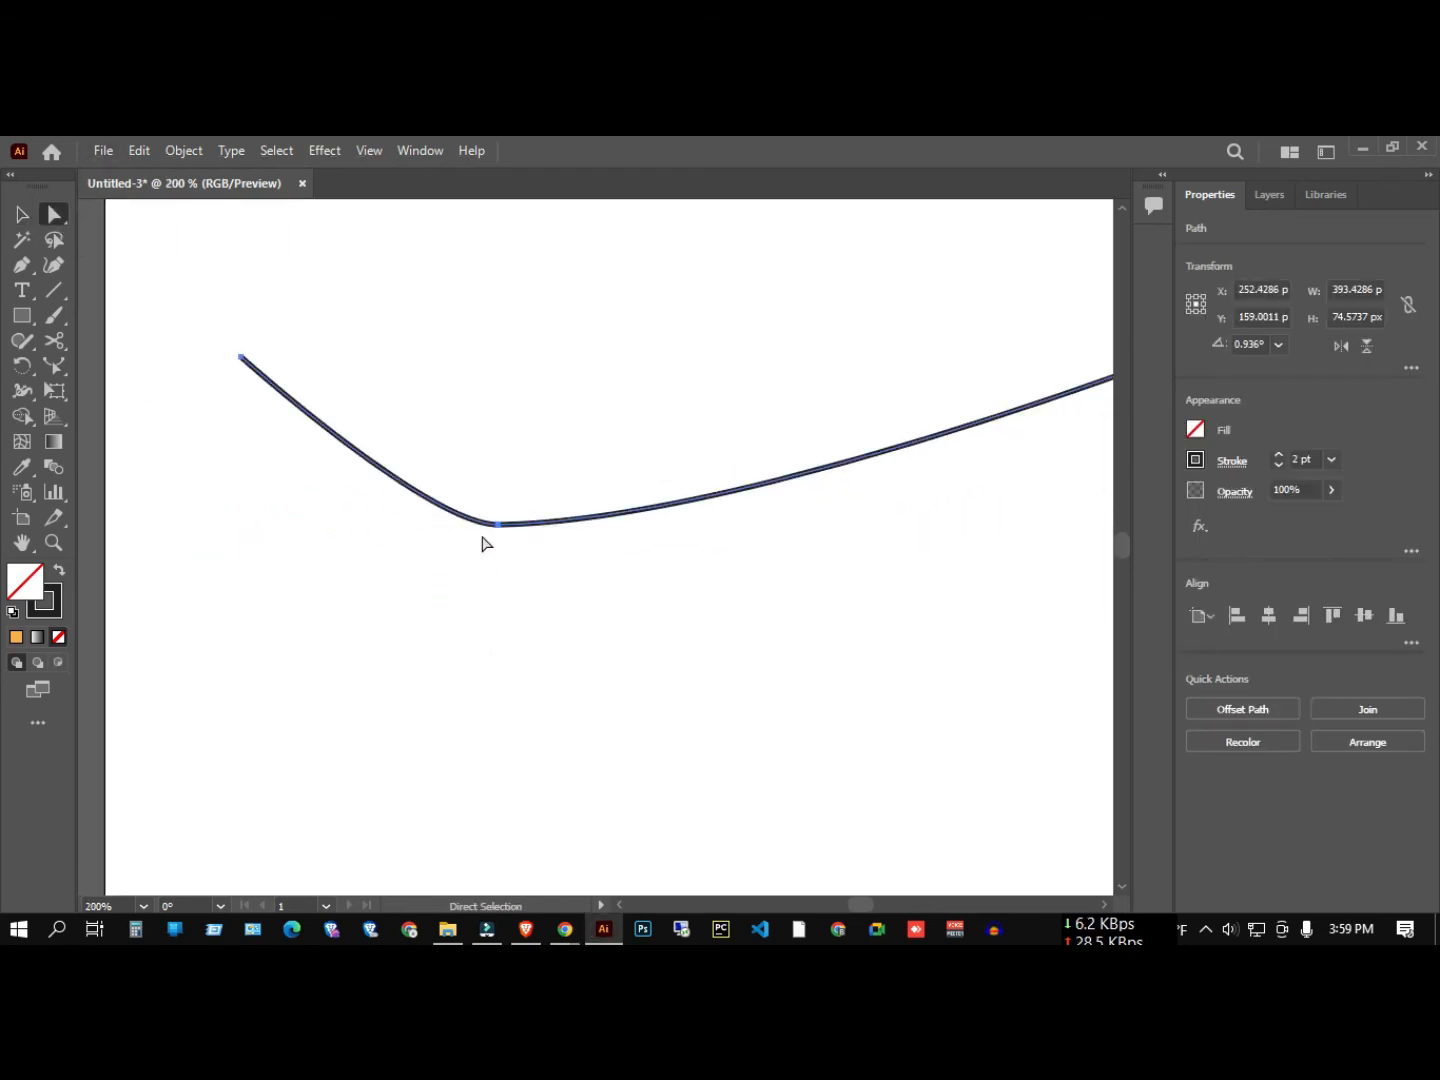
# Reselect the curve, show its anchor points with the Direct Selection tool, and activate the Reshape tool.
pyautogui.click(15, 216)
pyautogui.moveTo(261, 293); pyautogui.dragTo(570, 642)
pyautogui.moveTo(54, 214); pyautogui.dragTo(154, 215)
pyautogui.moveTo(58, 380); pyautogui.dragTo(124, 415)
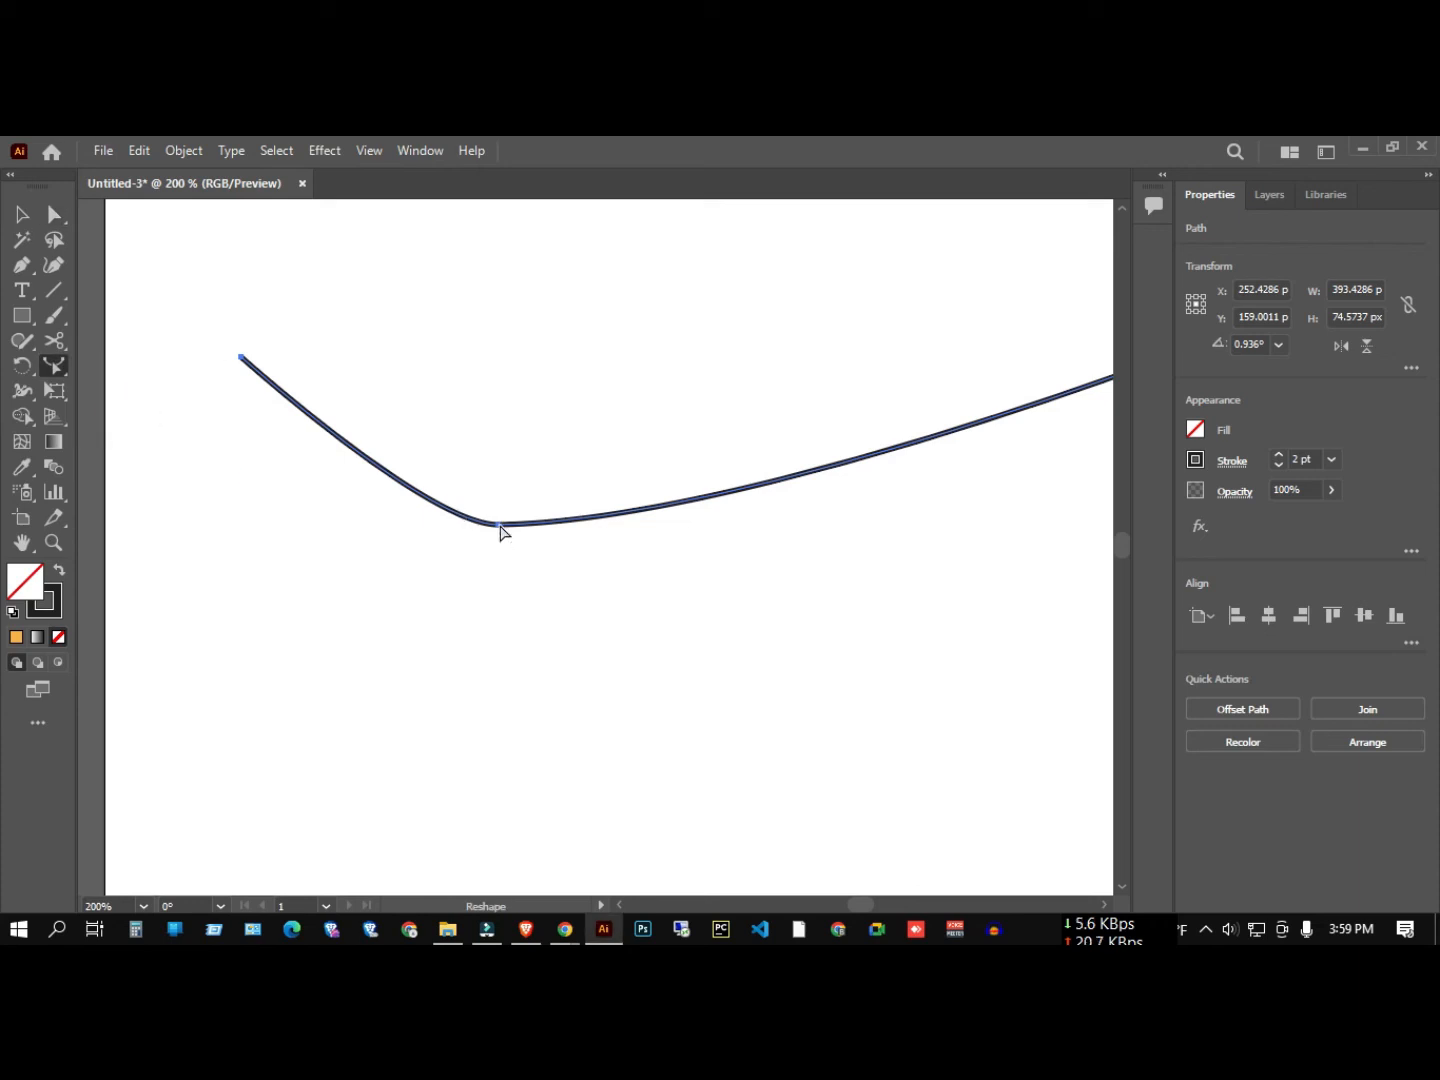